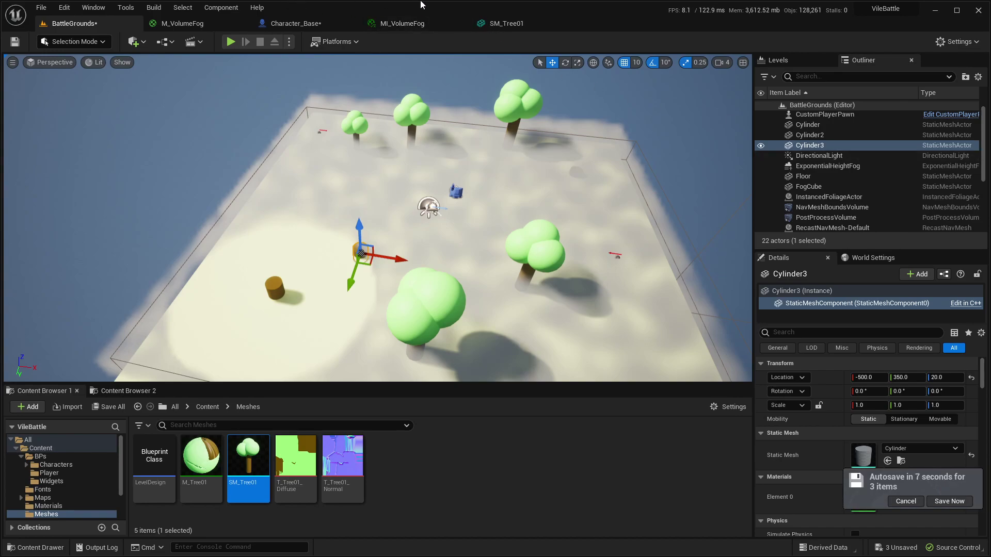
Examine the fog over the battleground floor and the cleared circle around the brown cylinders from above
{"action": "mouse_move", "coordinate": [373, 223]}
{"action": "right_mouse_down"}
{"action": "mouse_move", "coordinate": [268, 242]}
{"action": "mouse_move", "coordinate": [537, 232]}
{"action": "mouse_move", "coordinate": [374, 217]}
{"action": "right_mouse_up"}
{"action": "right_click_drag", "start_coordinate": [452, 226], "coordinate": [450, 230]}
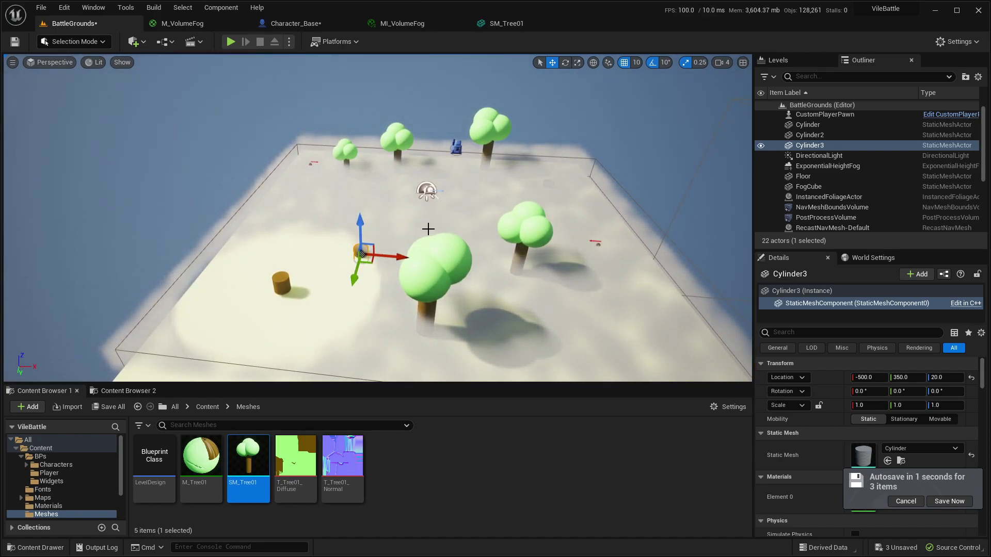
{"action": "right_click_drag", "start_coordinate": [422, 230], "coordinate": [489, 228]}
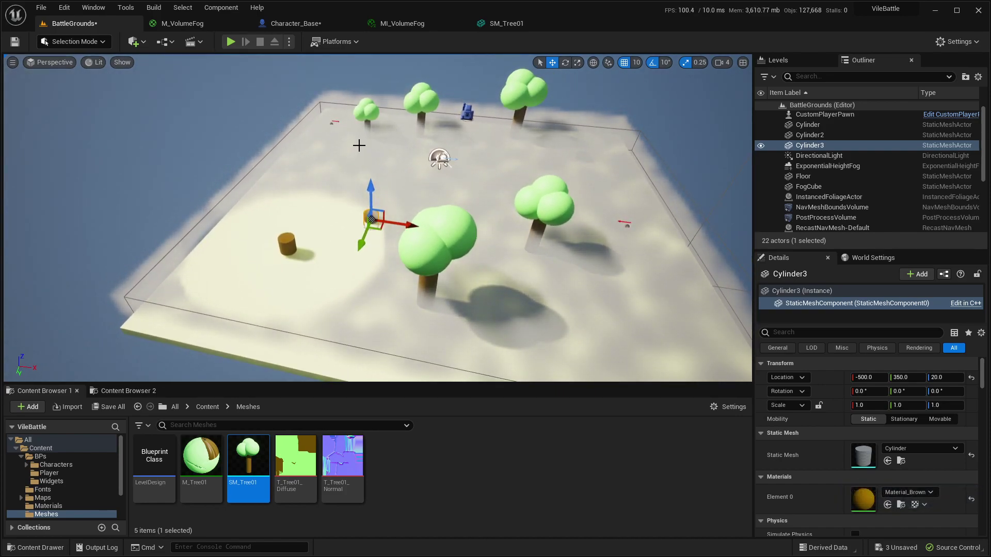
{"action": "right_click_drag", "start_coordinate": [494, 208], "coordinate": [505, 201]}
{"action": "mouse_move", "coordinate": [435, 213]}
{"action": "right_mouse_down"}
{"action": "mouse_move", "coordinate": [413, 212]}
{"action": "mouse_move", "coordinate": [452, 213]}
{"action": "mouse_move", "coordinate": [436, 208]}
{"action": "right_mouse_up"}
{"action": "right_click_drag", "start_coordinate": [356, 196], "coordinate": [457, 209]}
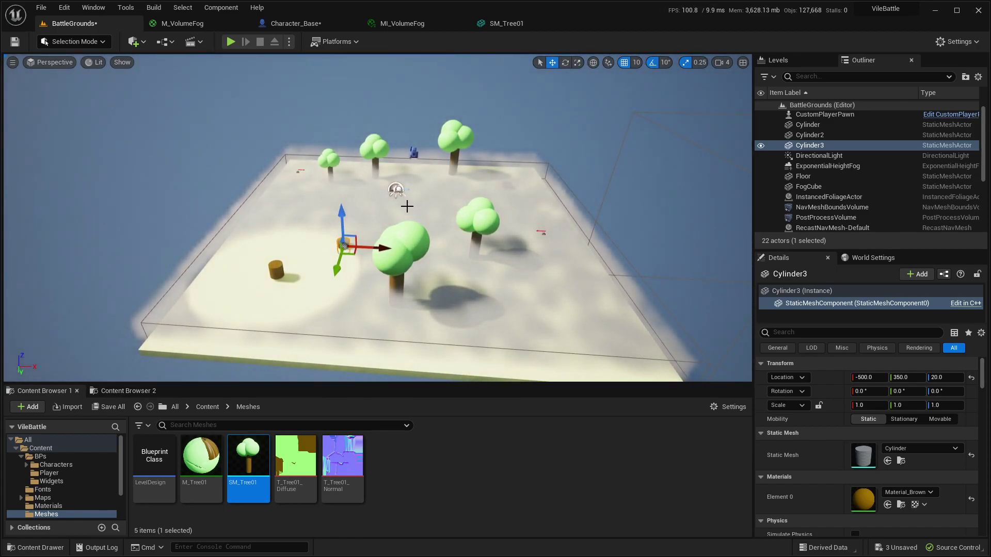
{"action": "right_click_drag", "start_coordinate": [457, 203], "coordinate": [508, 186]}
{"action": "left_click", "coordinate": [493, 177]}
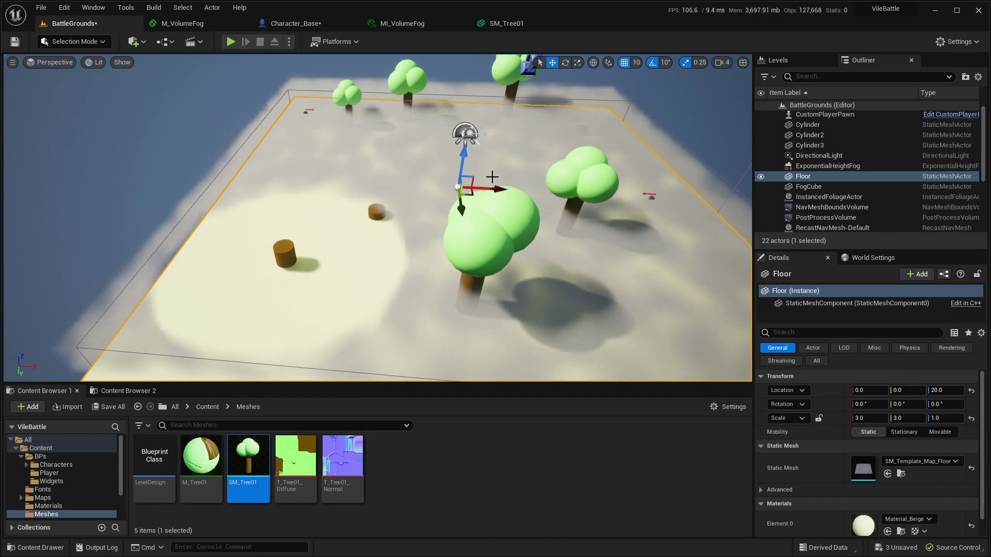
{"action": "right_click_drag", "start_coordinate": [313, 213], "coordinate": [155, 219]}
{"action": "right_click_drag", "start_coordinate": [458, 212], "coordinate": [474, 229]}
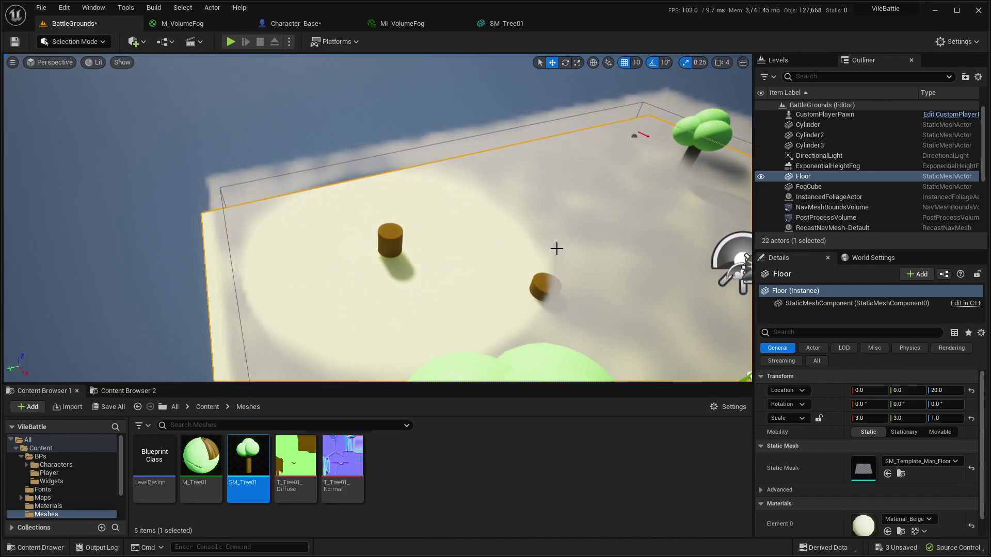
{"action": "key", "text": "f"}
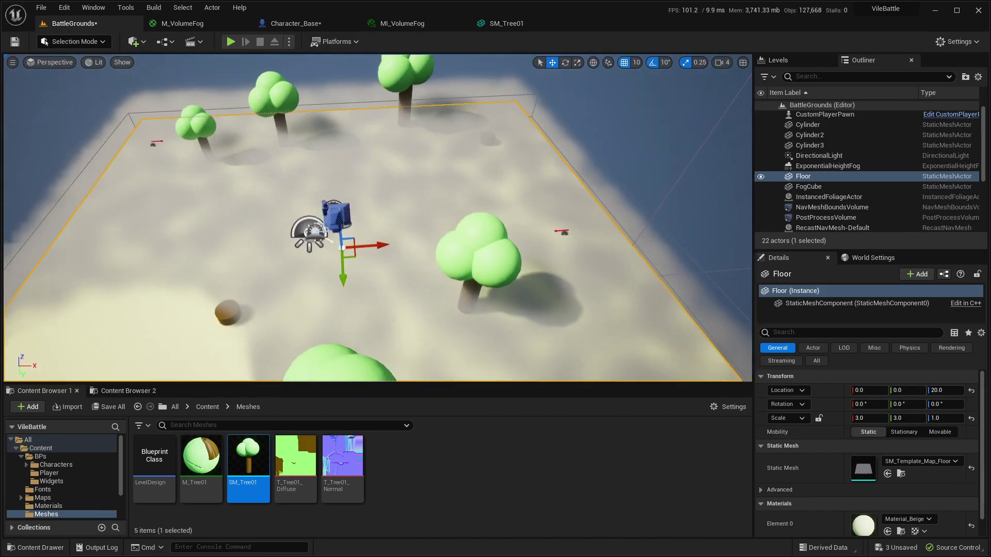
{"action": "right_click_drag", "start_coordinate": [555, 248], "coordinate": [449, 289]}
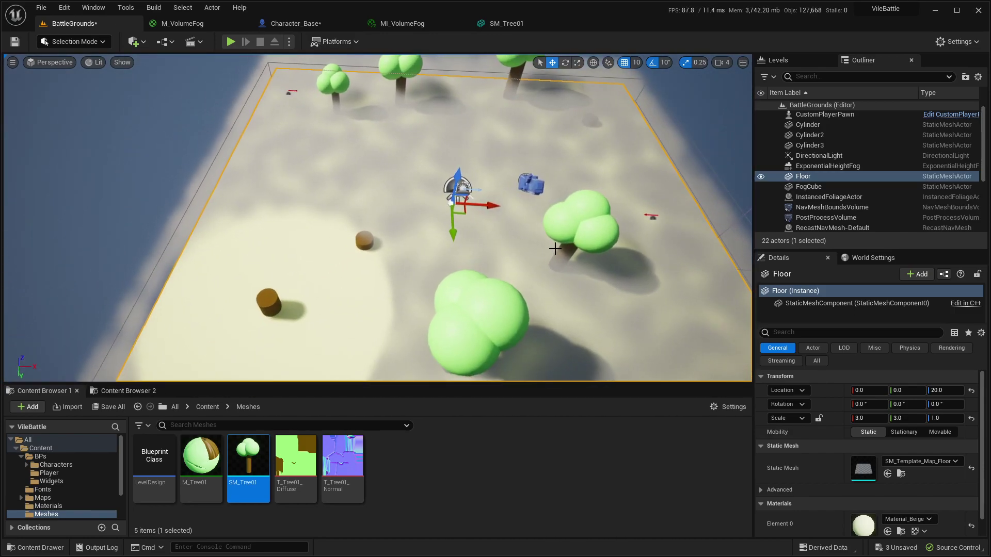
{"action": "mouse_move", "coordinate": [524, 201]}
{"action": "right_mouse_down"}
{"action": "mouse_move", "coordinate": [460, 206]}
{"action": "mouse_move", "coordinate": [480, 217]}
{"action": "mouse_move", "coordinate": [572, 201]}
{"action": "mouse_move", "coordinate": [475, 192]}
{"action": "mouse_move", "coordinate": [475, 150]}
{"action": "mouse_move", "coordinate": [490, 145]}
{"action": "mouse_move", "coordinate": [509, 192]}
{"action": "right_mouse_up"}
{"action": "key", "text": "w"}
{"action": "key", "text": "s"}
{"action": "key", "text": "s"}
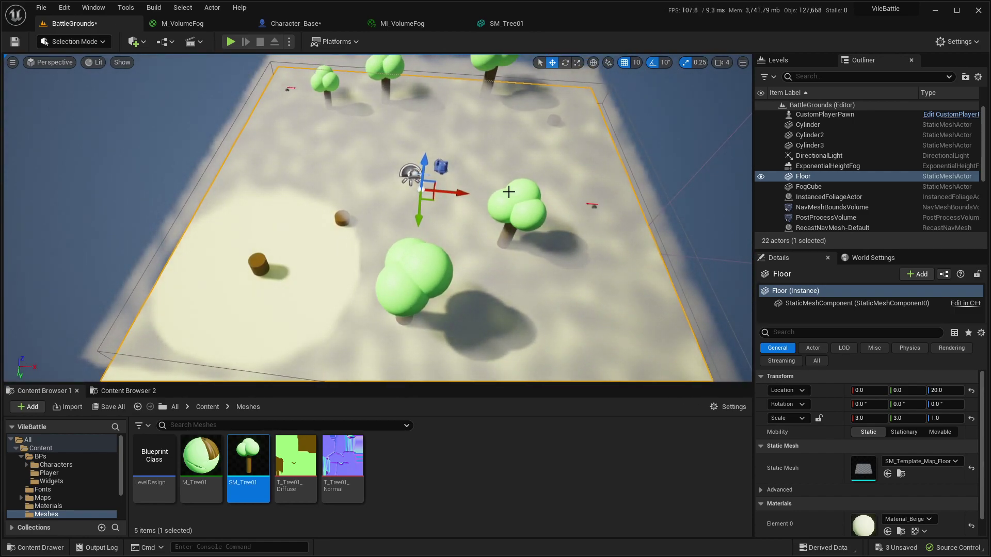
{"action": "right_click_drag", "start_coordinate": [417, 212], "coordinate": [445, 197]}
{"action": "right_click_drag", "start_coordinate": [507, 194], "coordinate": [486, 191]}
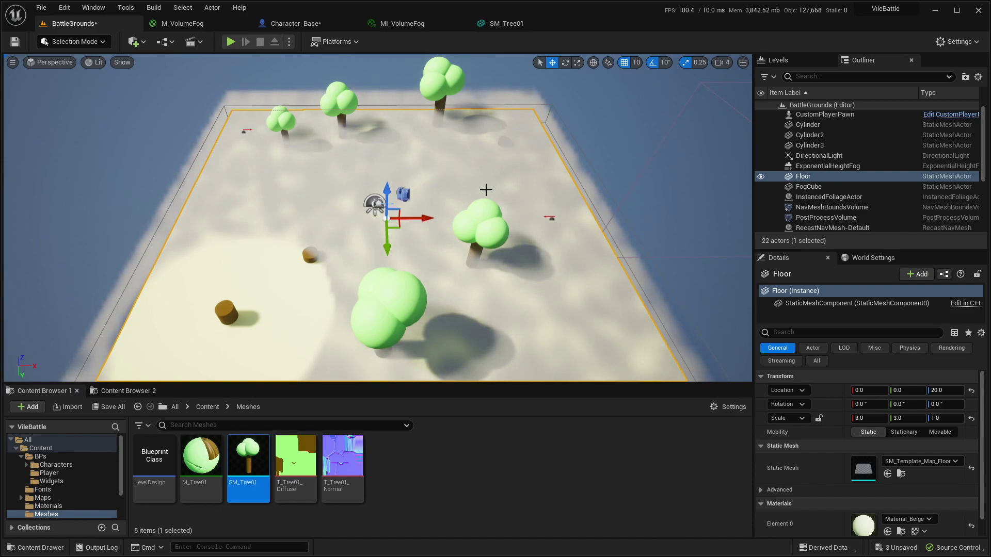
Inspect the fogged floor, its edges and the surrounding trees from different sides and from farther away
{"action": "mouse_move", "coordinate": [547, 257]}
{"action": "right_mouse_down"}
{"action": "mouse_move", "coordinate": [622, 199]}
{"action": "mouse_move", "coordinate": [559, 256]}
{"action": "right_mouse_up"}
{"action": "key", "text": "s"}
{"action": "right_click_drag", "start_coordinate": [497, 241], "coordinate": [447, 265]}
{"action": "key", "text": "w"}
{"action": "right_click_drag", "start_coordinate": [372, 230], "coordinate": [371, 230]}
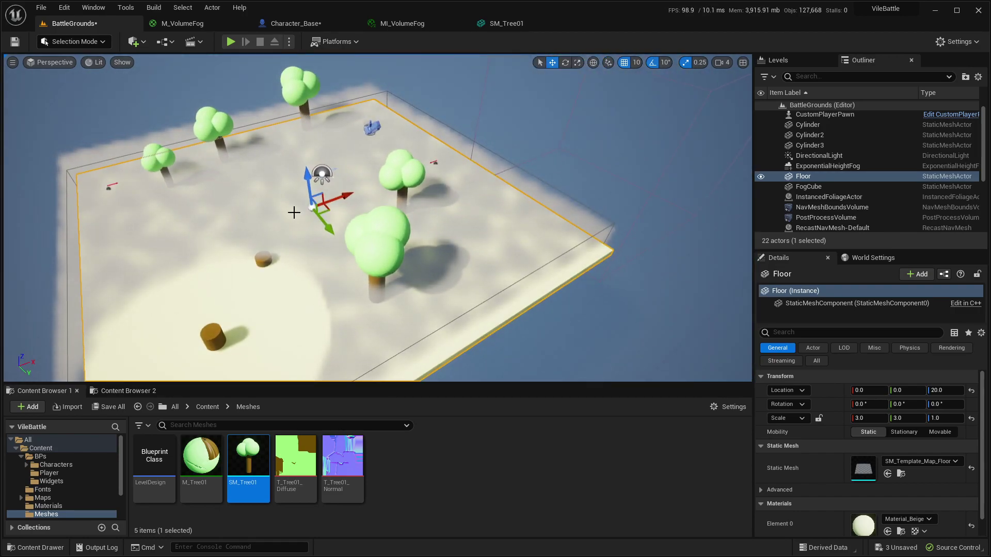
{"action": "key", "text": "d"}
{"action": "right_click_drag", "start_coordinate": [453, 211], "coordinate": [385, 209]}
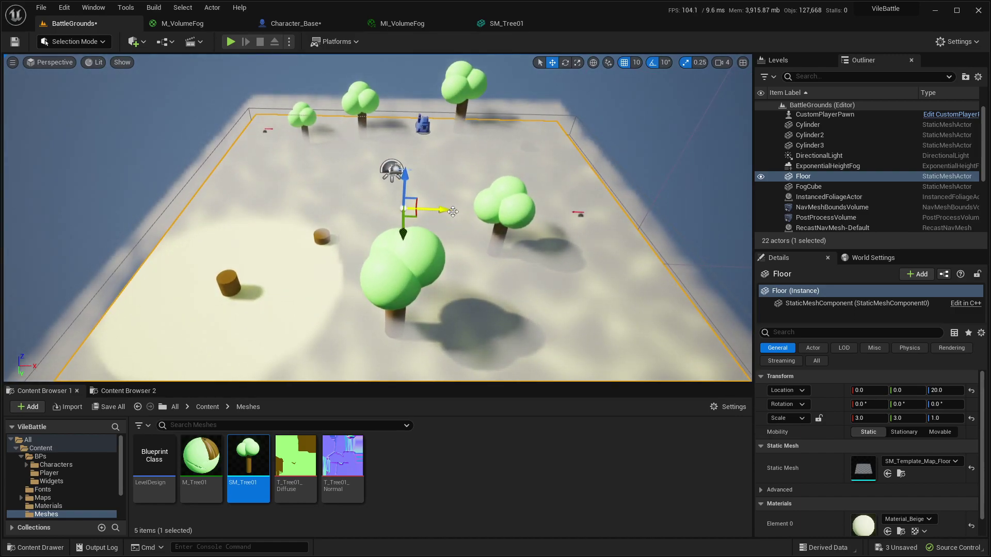
{"action": "mouse_move", "coordinate": [465, 230]}
{"action": "right_mouse_down"}
{"action": "mouse_move", "coordinate": [533, 212]}
{"action": "mouse_move", "coordinate": [569, 181]}
{"action": "mouse_move", "coordinate": [553, 196]}
{"action": "mouse_move", "coordinate": [568, 204]}
{"action": "mouse_move", "coordinate": [464, 230]}
{"action": "right_mouse_up"}
{"action": "key", "text": "s"}
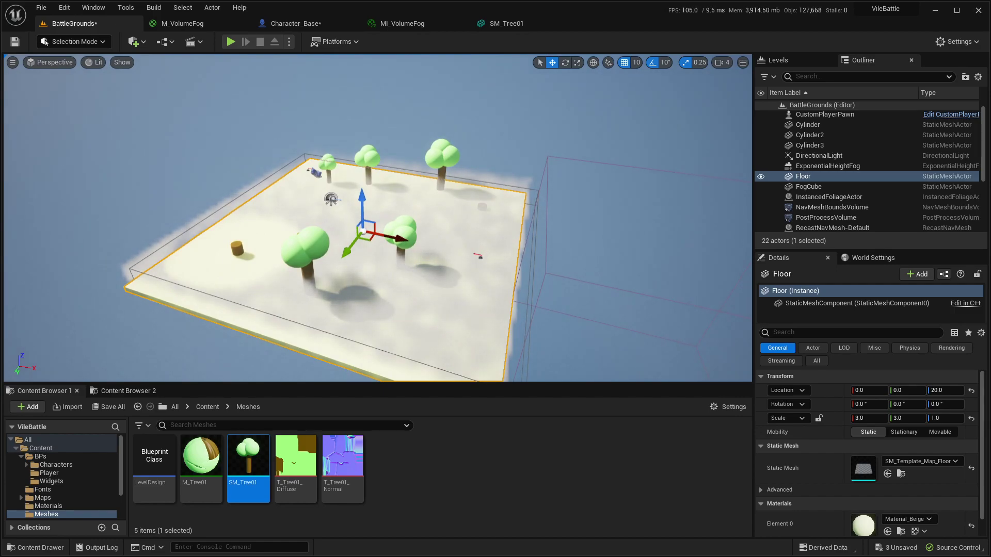
{"action": "right_click_drag", "start_coordinate": [465, 230], "coordinate": [465, 230]}
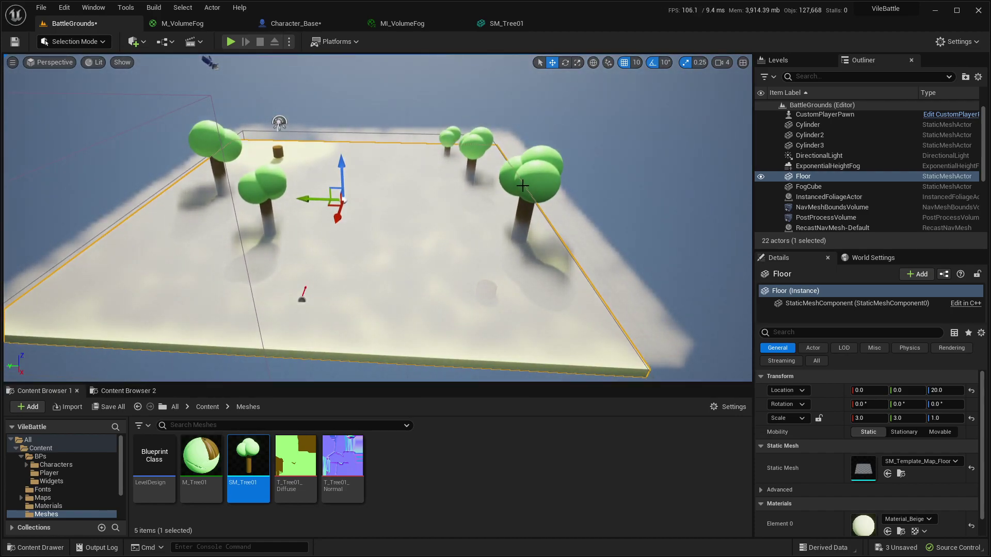
Enter the post process volume, select it and look up its Infinite Extent (Unbound) setting in the details
{"action": "right_click_drag", "start_coordinate": [522, 186], "coordinate": [523, 186]}
{"action": "right_click_drag", "start_coordinate": [477, 88], "coordinate": [360, 187]}
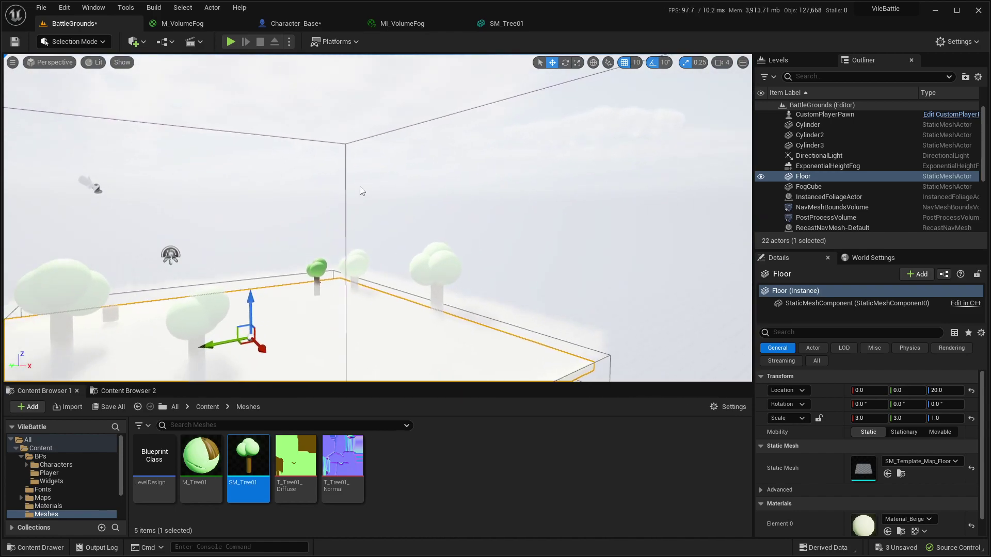
{"action": "left_click", "coordinate": [346, 149]}
{"action": "left_click", "coordinate": [821, 332]}
{"action": "type", "text": "infi"}
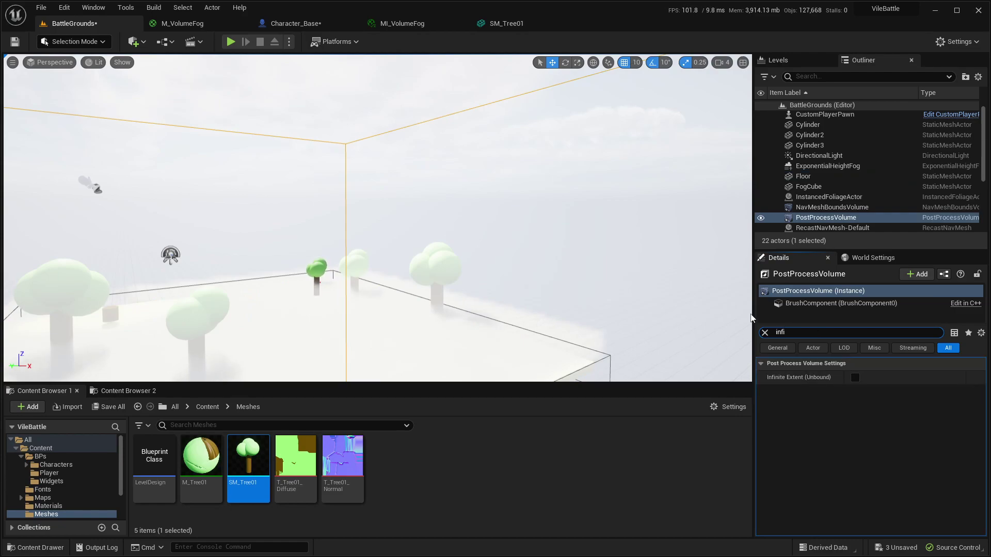
{"action": "left_click", "coordinate": [765, 332]}
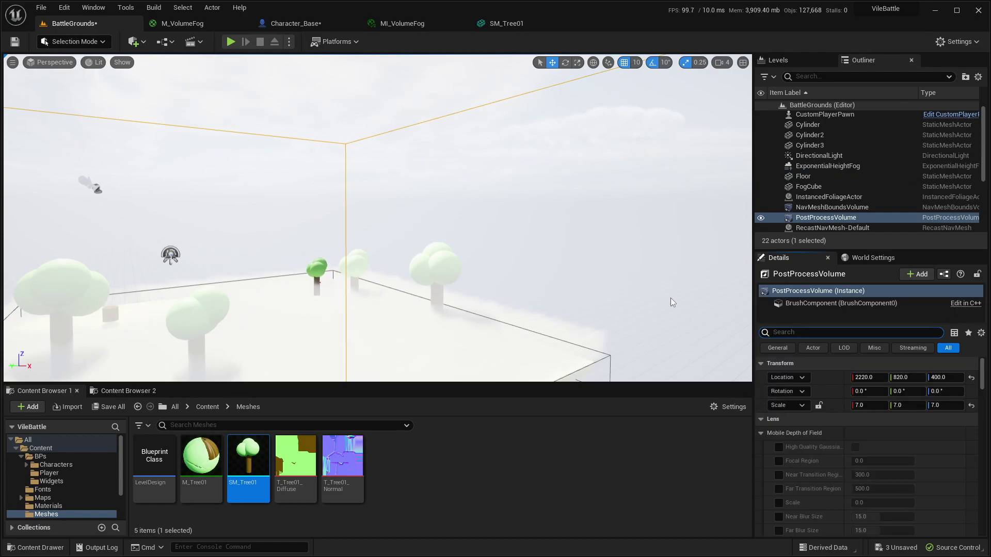
Switch Render CustomDepth Pass off and back on for the small dark-green tree to compare its look inside the volume
{"action": "right_click_drag", "start_coordinate": [609, 239], "coordinate": [597, 278]}
{"action": "right_click_drag", "start_coordinate": [544, 230], "coordinate": [500, 186]}
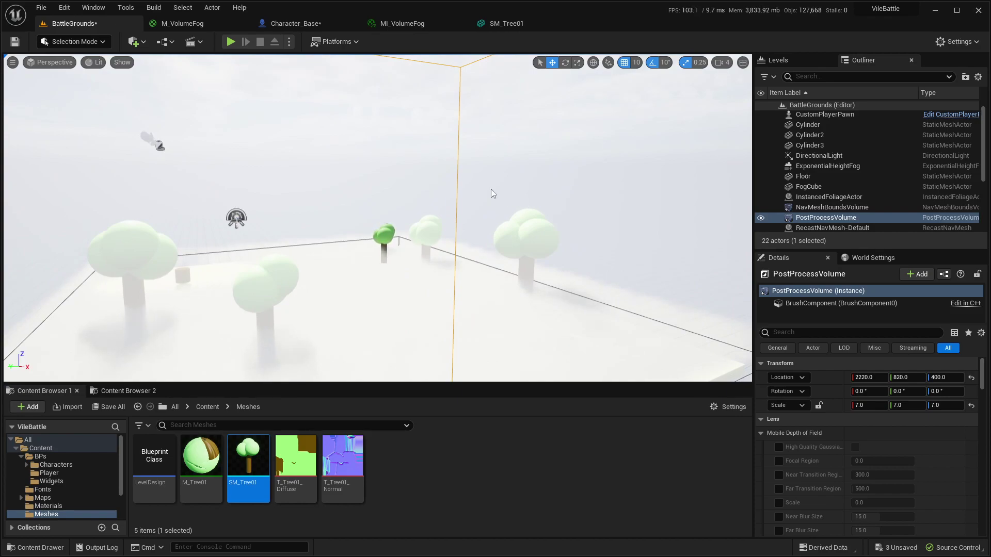
{"action": "right_click_drag", "start_coordinate": [491, 188], "coordinate": [374, 256]}
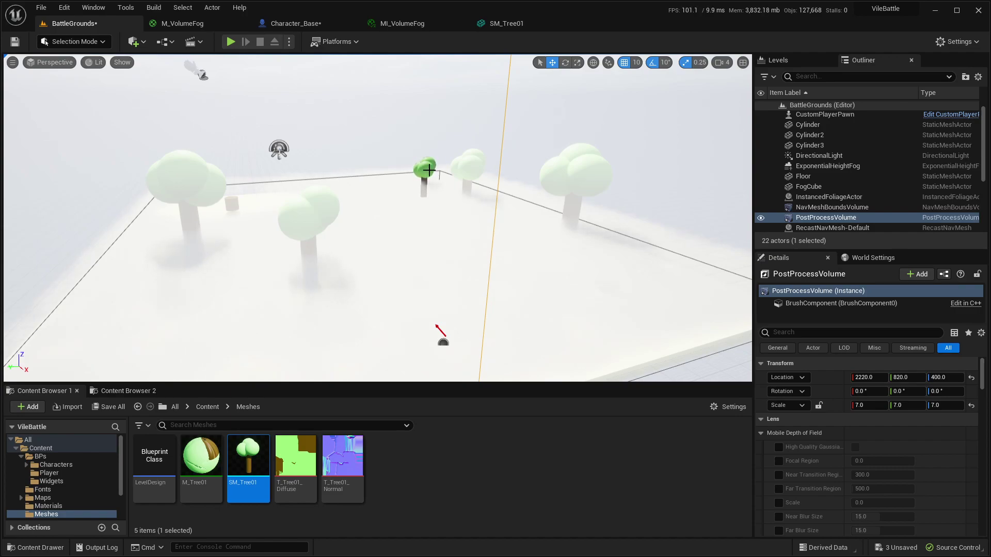
{"action": "left_click", "coordinate": [429, 170]}
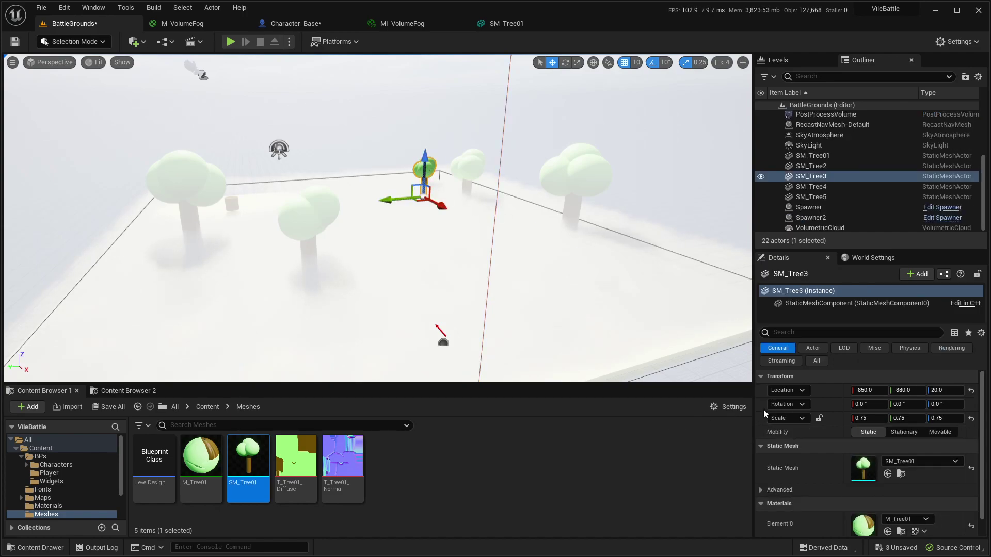
{"action": "left_click", "coordinate": [829, 333]}
{"action": "type", "text": "custom"}
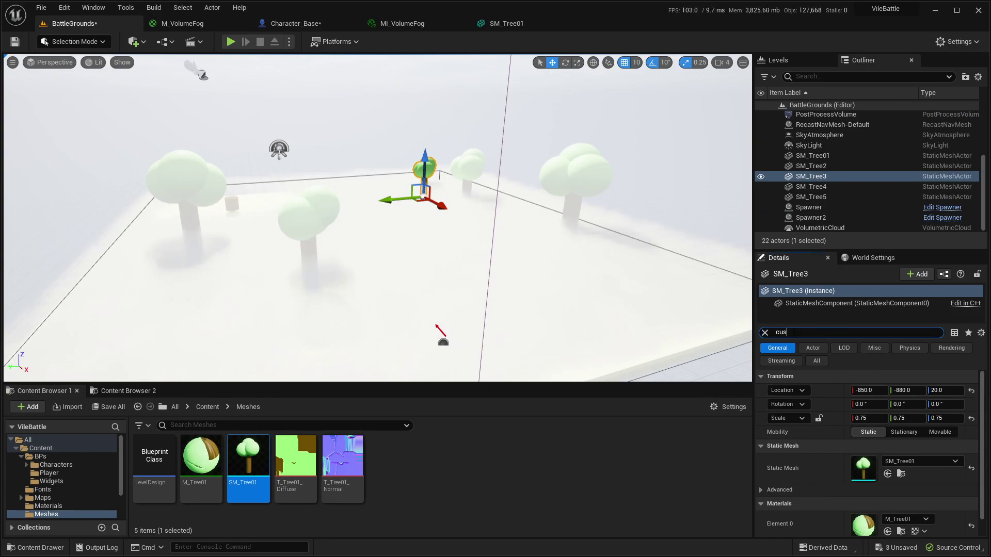
{"action": "left_click", "coordinate": [855, 460]}
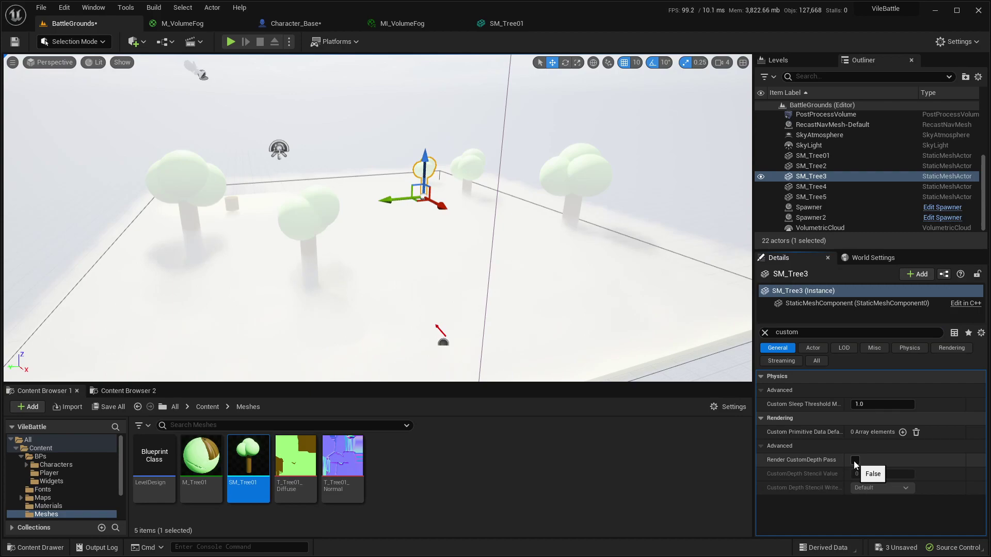
{"action": "left_click", "coordinate": [854, 460]}
{"action": "right_click_drag", "start_coordinate": [414, 234], "coordinate": [445, 206]}
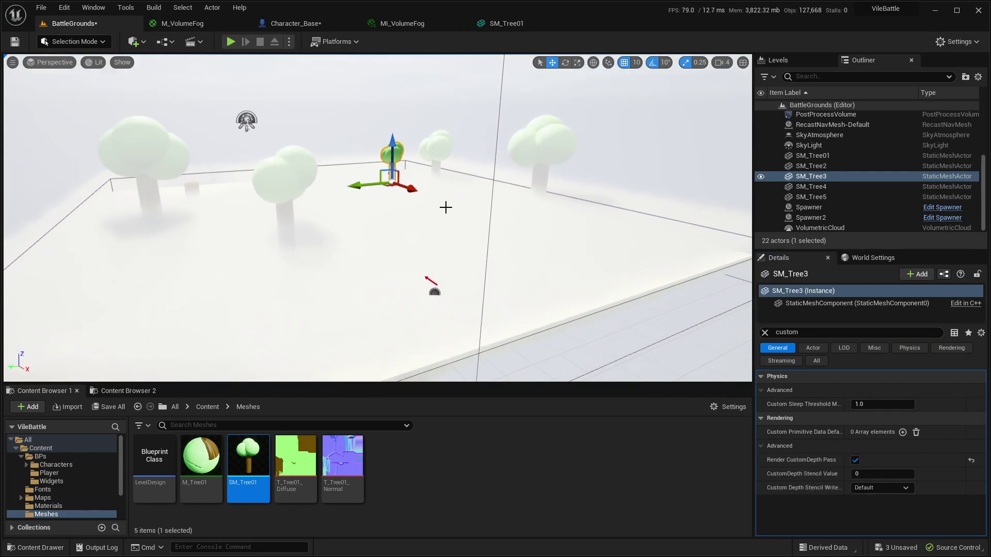
{"action": "left_click", "coordinate": [765, 333]}
Examine from inside the post process volume how the small dark-green tree shows through the nearer tree
{"action": "right_click_drag", "start_coordinate": [509, 233], "coordinate": [568, 179]}
{"action": "key", "text": "a"}
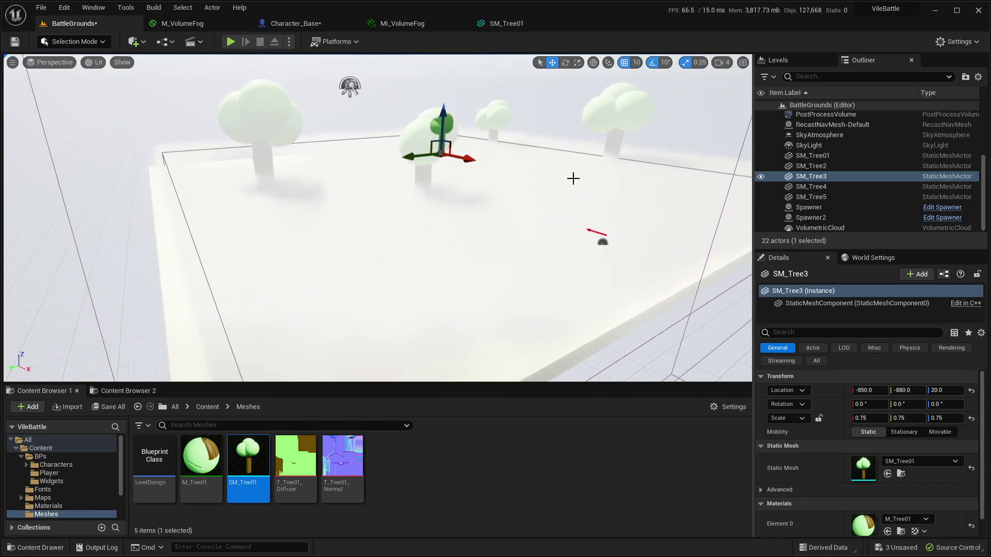
{"action": "left_click", "coordinate": [568, 180]}
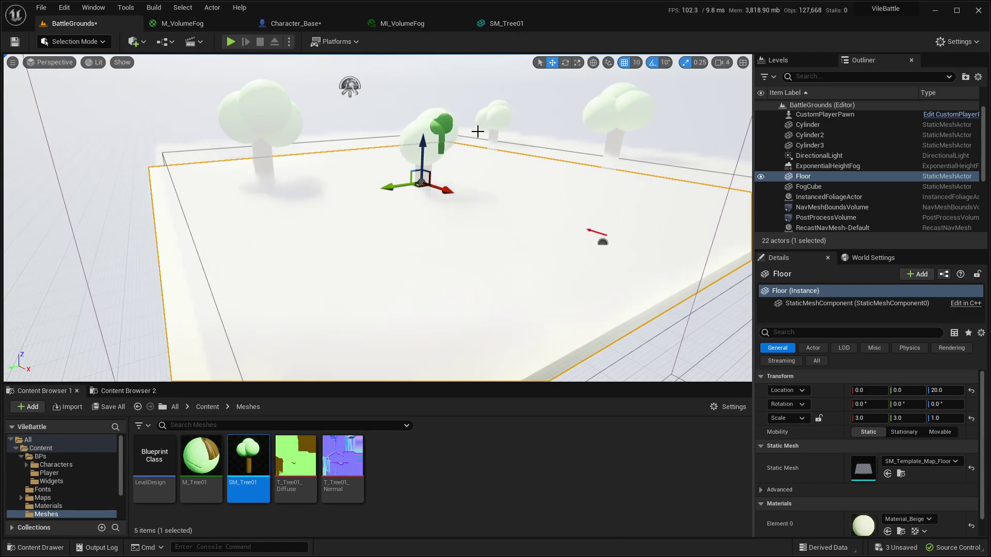
{"action": "right_click_drag", "start_coordinate": [477, 132], "coordinate": [477, 118]}
{"action": "right_click_drag", "start_coordinate": [536, 179], "coordinate": [543, 181]}
{"action": "key", "text": "a"}
{"action": "right_click_drag", "start_coordinate": [468, 178], "coordinate": [488, 199]}
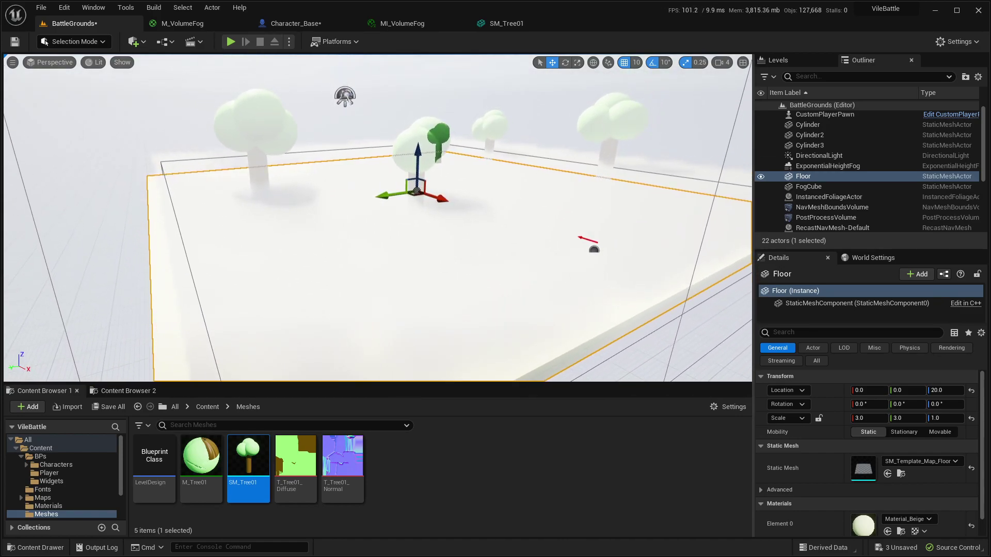
{"action": "key", "text": "w"}
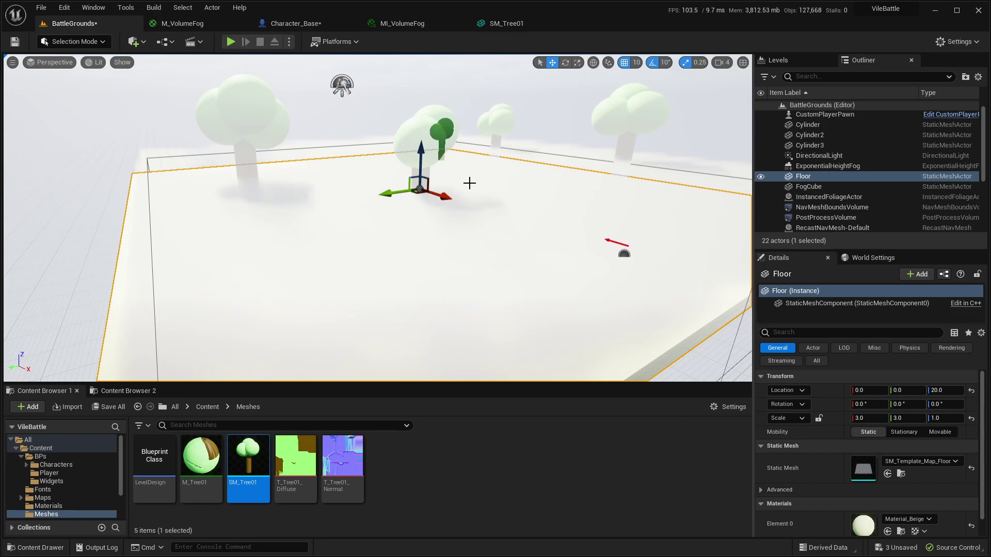
Leave the post process volume, inspect the level from outside it and deselect the floor
{"action": "right_click_drag", "start_coordinate": [469, 239], "coordinate": [645, 149]}
{"action": "key", "text": "d"}
{"action": "key", "text": "s"}
{"action": "key", "text": "d"}
{"action": "key", "text": "w"}
{"action": "key", "text": "s"}
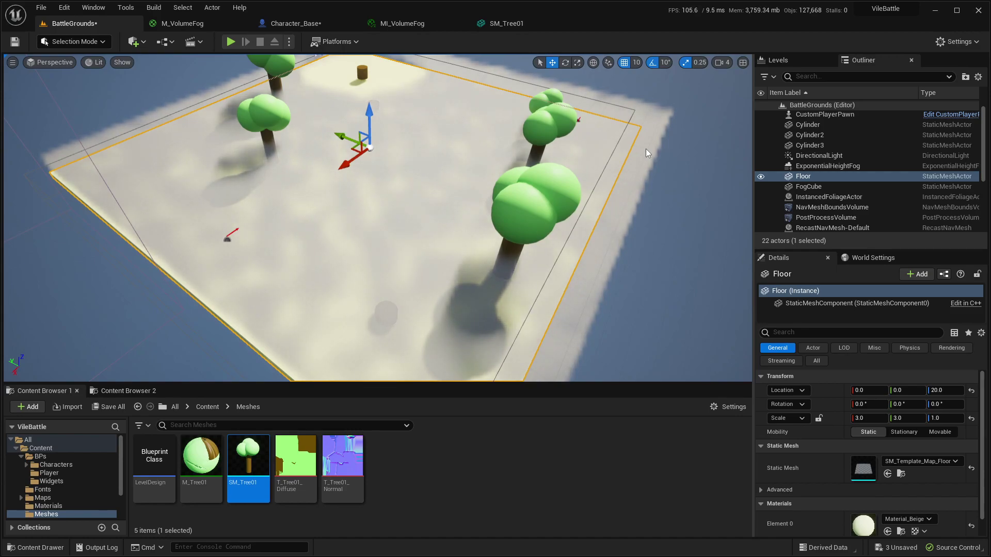
{"action": "right_click_drag", "start_coordinate": [392, 158], "coordinate": [594, 243]}
{"action": "right_click_drag", "start_coordinate": [443, 151], "coordinate": [483, 151]}
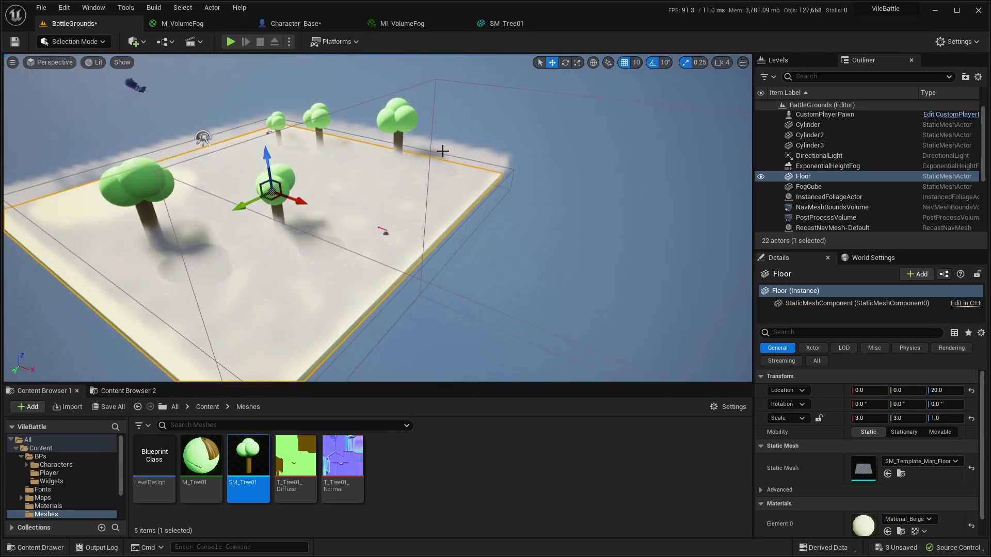
{"action": "right_click_drag", "start_coordinate": [452, 185], "coordinate": [309, 100]}
{"action": "left_click", "coordinate": [354, 74]}
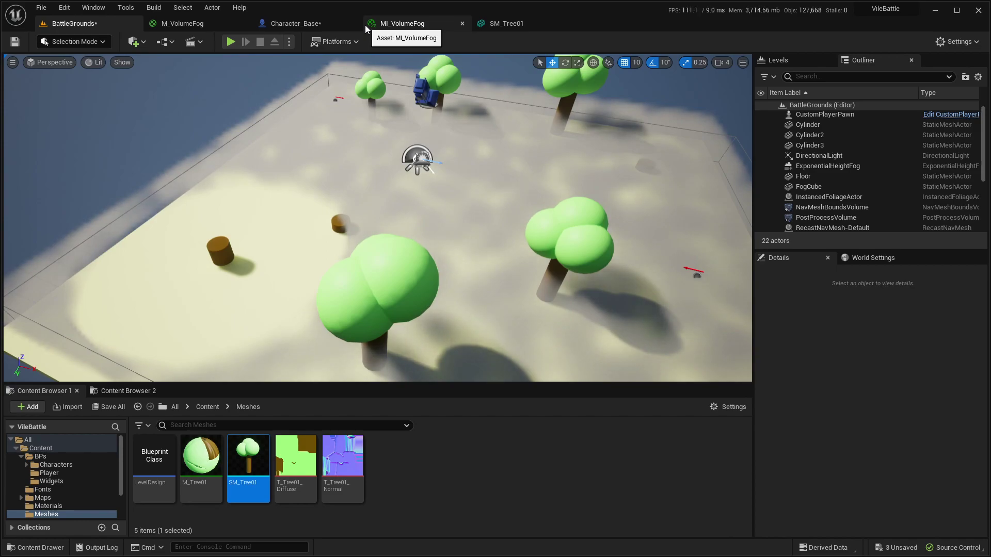
Examine the border of the cleared circle and the two brown cylinders, one inside and one at its edge
{"action": "right_click_drag", "start_coordinate": [345, 155], "coordinate": [421, 160]}
{"action": "key", "text": "a"}
{"action": "key", "text": "s"}
{"action": "key", "text": "w"}
{"action": "right_click_drag", "start_coordinate": [454, 240], "coordinate": [494, 234]}
{"action": "key", "text": "w"}
{"action": "key", "text": "d"}
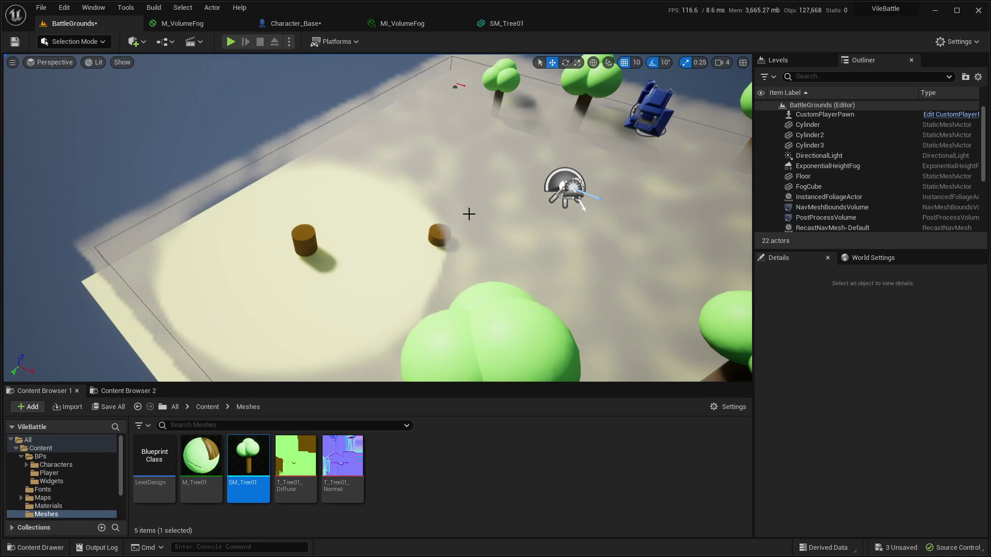
{"action": "left_click_drag", "start_coordinate": [334, 181], "coordinate": [392, 182]}
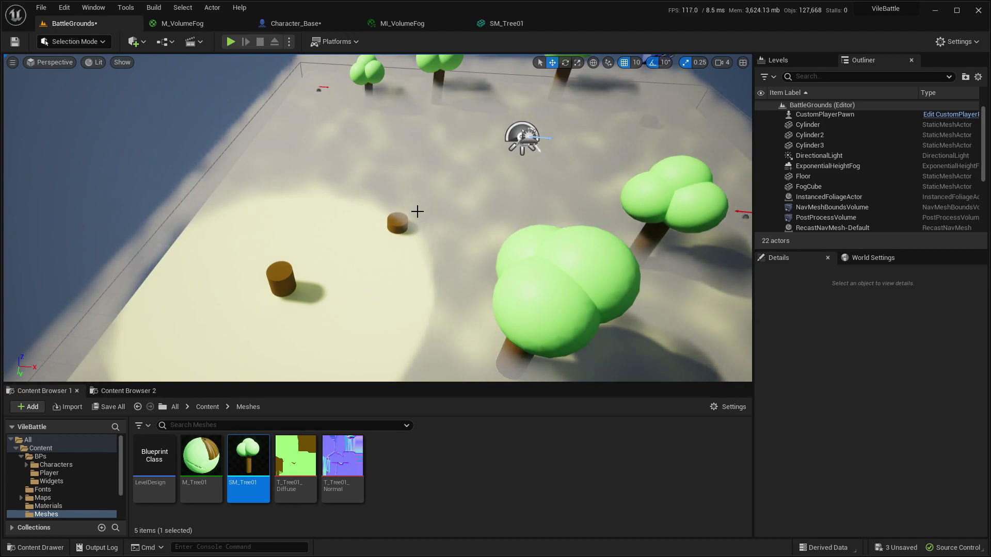
{"action": "right_click_drag", "start_coordinate": [474, 229], "coordinate": [420, 285]}
{"action": "key", "text": "w"}
{"action": "key", "text": "s"}
{"action": "key", "text": "w"}
{"action": "right_click_drag", "start_coordinate": [399, 95], "coordinate": [608, 99]}
{"action": "key", "text": "s"}
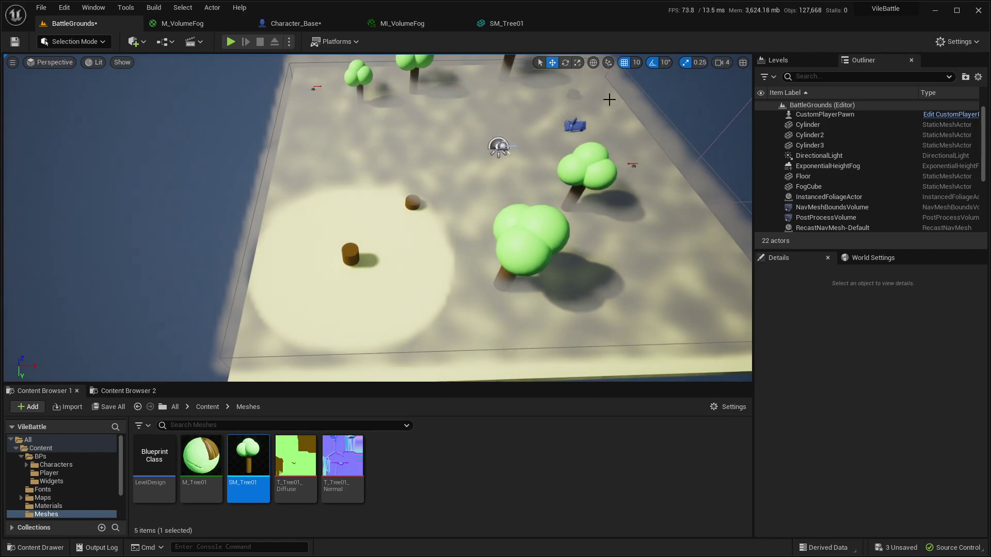
Find and select the FogCube actor that covers the floor
{"action": "left_click", "coordinate": [248, 241]}
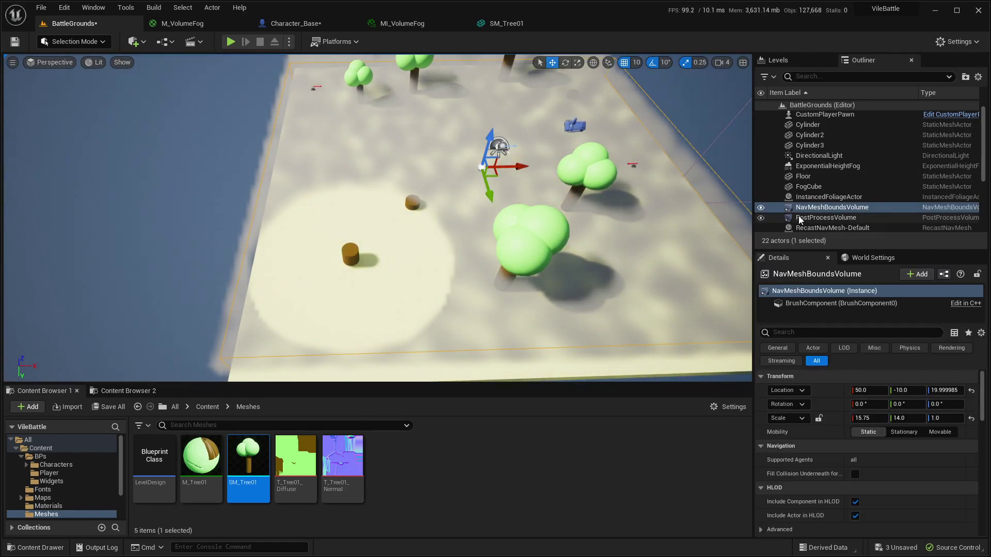
{"action": "scroll", "coordinate": [837, 167], "scroll_direction": "down", "scroll_amount": 4}
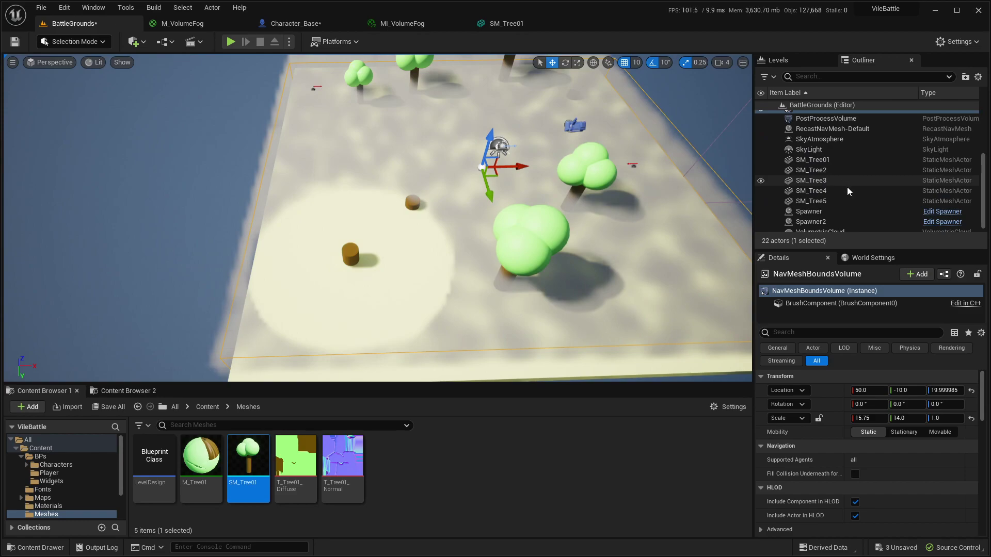
{"action": "scroll", "coordinate": [859, 198], "scroll_direction": "up", "scroll_amount": 5}
{"action": "scroll", "coordinate": [856, 200], "scroll_direction": "up", "scroll_amount": 2}
{"action": "left_click", "coordinate": [826, 188]}
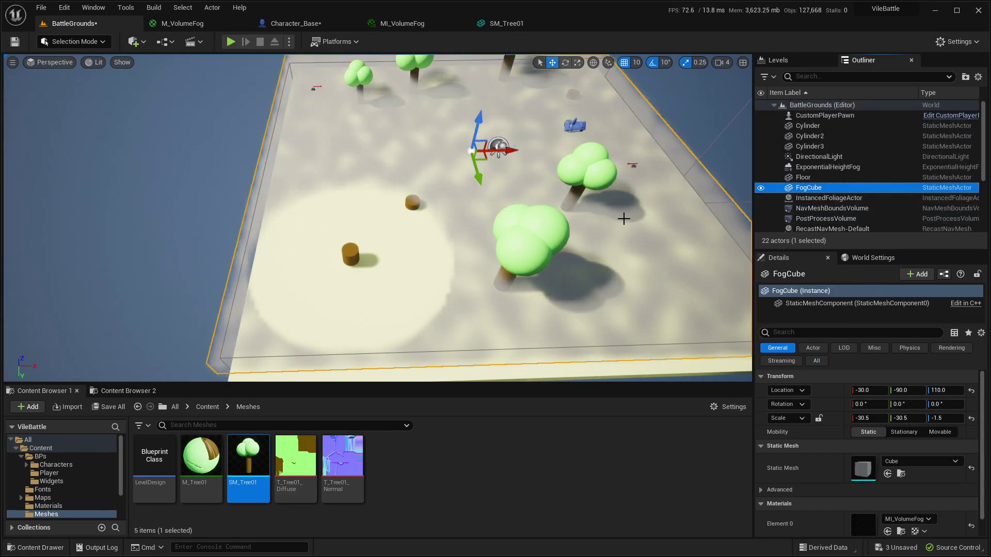
Select the ExponentialHeightFog actor and filter its details for "volume"
{"action": "key", "text": "f"}
{"action": "scroll", "coordinate": [785, 484], "scroll_direction": "down", "scroll_amount": 1}
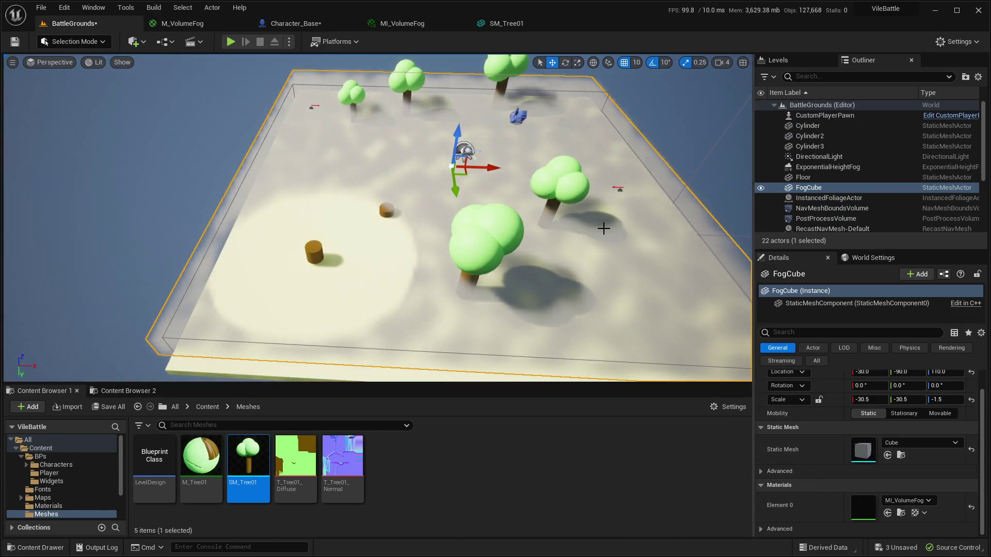
{"action": "scroll", "coordinate": [602, 221], "scroll_direction": "up", "scroll_amount": 5}
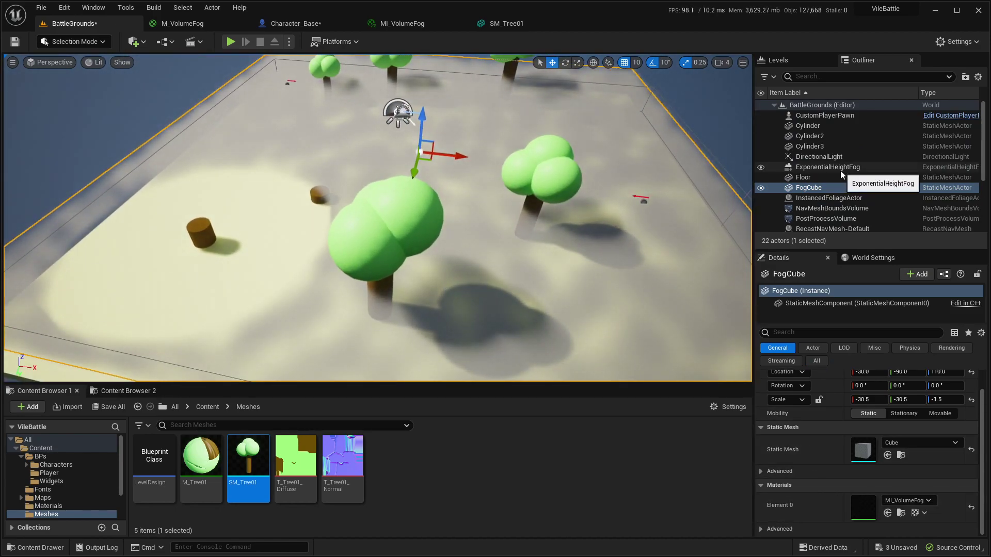
{"action": "left_click", "coordinate": [850, 168]}
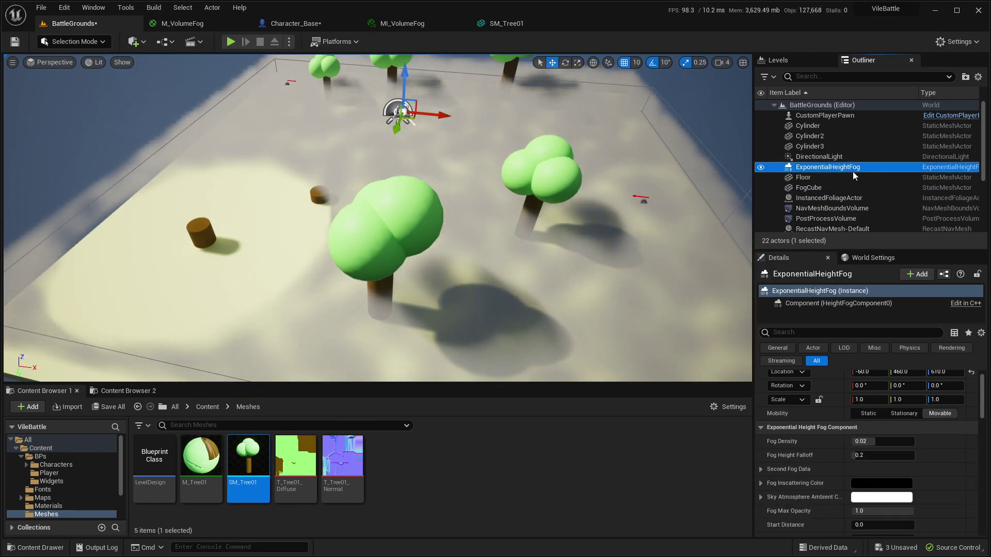
{"action": "left_click", "coordinate": [819, 332]}
{"action": "type", "text": "volume"}
Turn Volumetric Fog off and back on for the ExponentialHeightFog actor to compare the level with and without fog
{"action": "left_click", "coordinate": [855, 392]}
{"action": "left_click", "coordinate": [855, 391]}
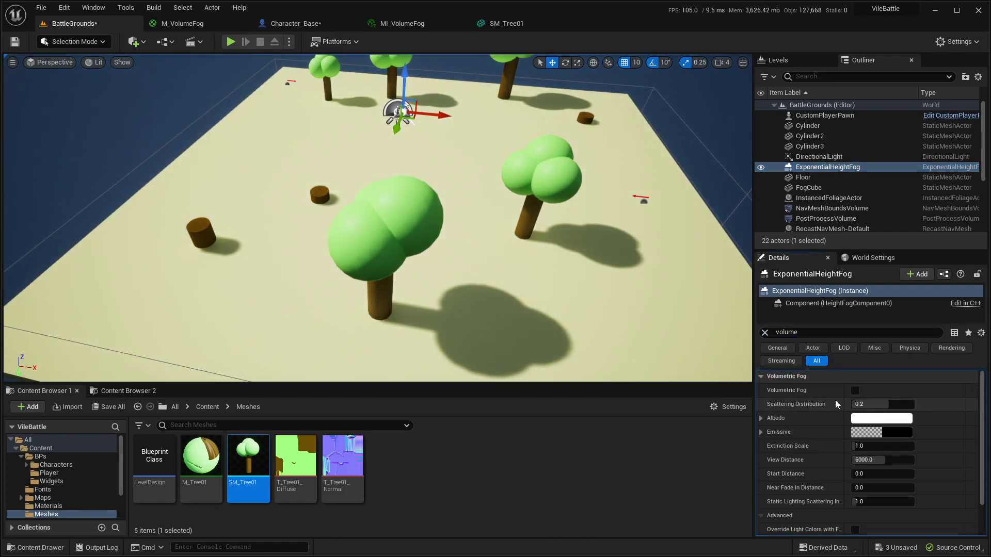
{"action": "left_click", "coordinate": [855, 391]}
{"action": "scroll", "coordinate": [482, 256], "scroll_direction": "down", "scroll_amount": 5}
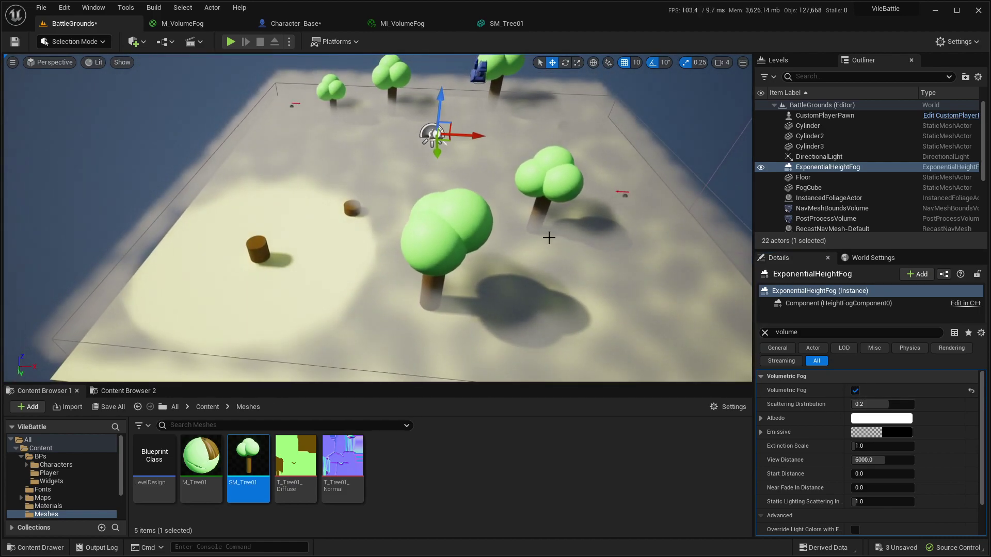
{"action": "left_click", "coordinate": [846, 158]}
{"action": "left_click", "coordinate": [850, 167]}
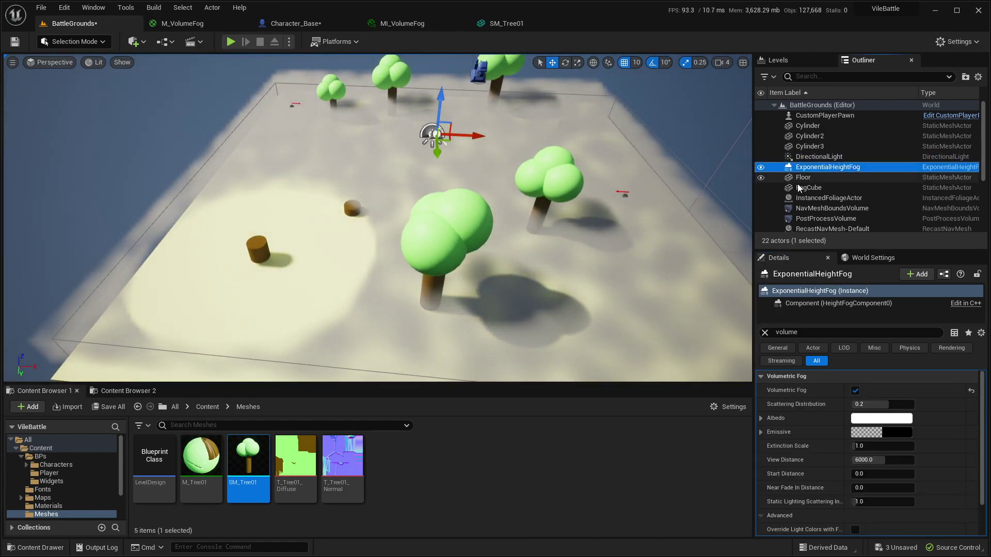
Select the brown cylinder inside the cleared circle and move it along the Y axis
{"action": "right_click_drag", "start_coordinate": [304, 269], "coordinate": [278, 237]}
{"action": "left_click", "coordinate": [263, 237]}
{"action": "right_click_drag", "start_coordinate": [517, 214], "coordinate": [568, 214]}
{"action": "left_click", "coordinate": [254, 234]}
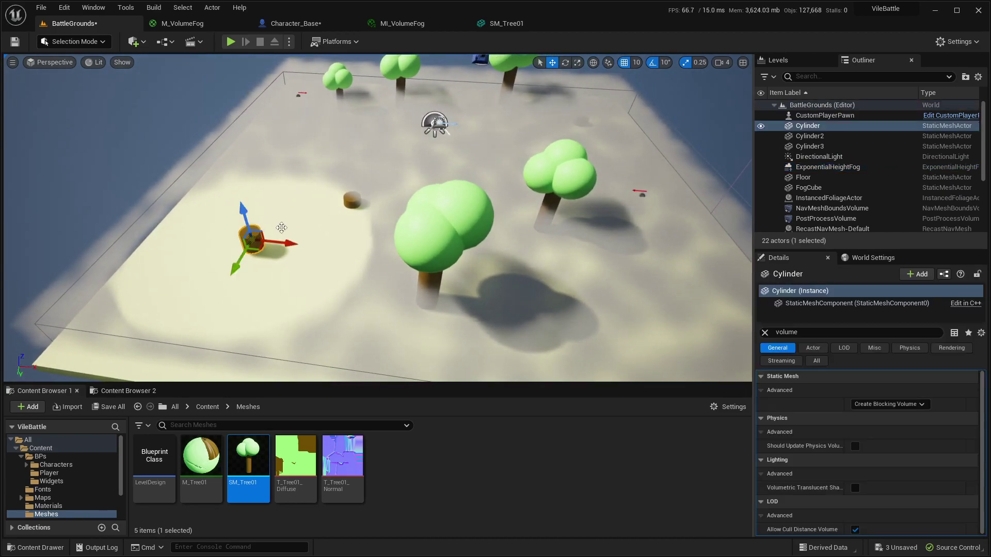
{"action": "right_click_drag", "start_coordinate": [269, 230], "coordinate": [216, 230]}
{"action": "right_click_drag", "start_coordinate": [338, 221], "coordinate": [276, 222]}
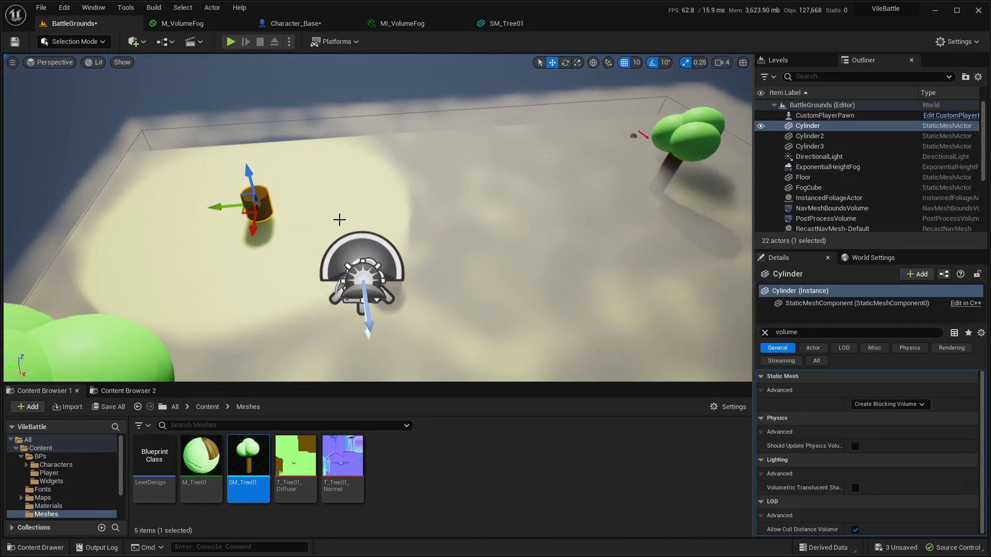
{"action": "left_click_drag", "start_coordinate": [214, 211], "coordinate": [351, 238]}
{"action": "right_click_drag", "start_coordinate": [351, 239], "coordinate": [527, 239]}
Select Cylinder3 and move it along the X axis out into the fog and back inside the cleared circle
{"action": "right_click_drag", "start_coordinate": [320, 207], "coordinate": [401, 256]}
{"action": "left_click", "coordinate": [379, 229]}
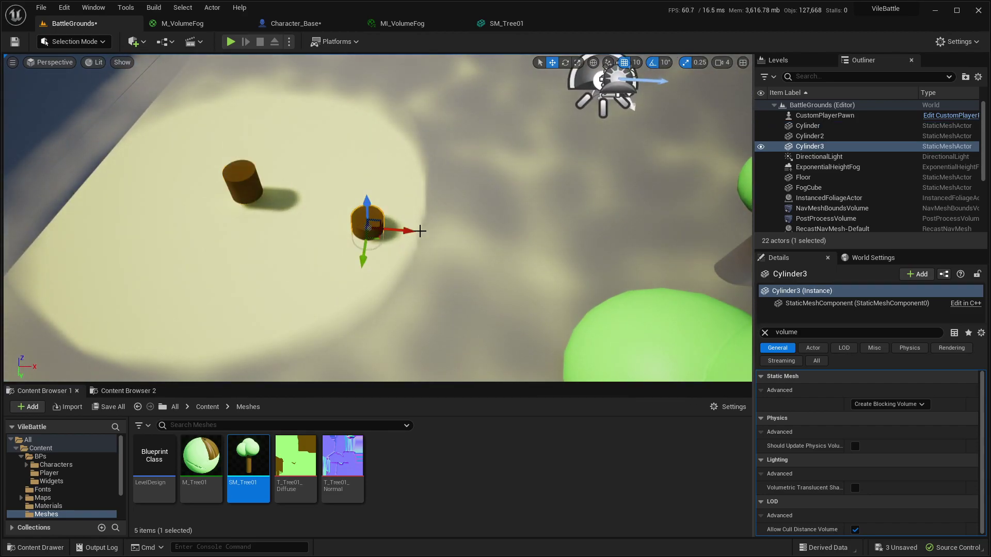
{"action": "left_click_drag", "start_coordinate": [627, 244], "coordinate": [637, 251]}
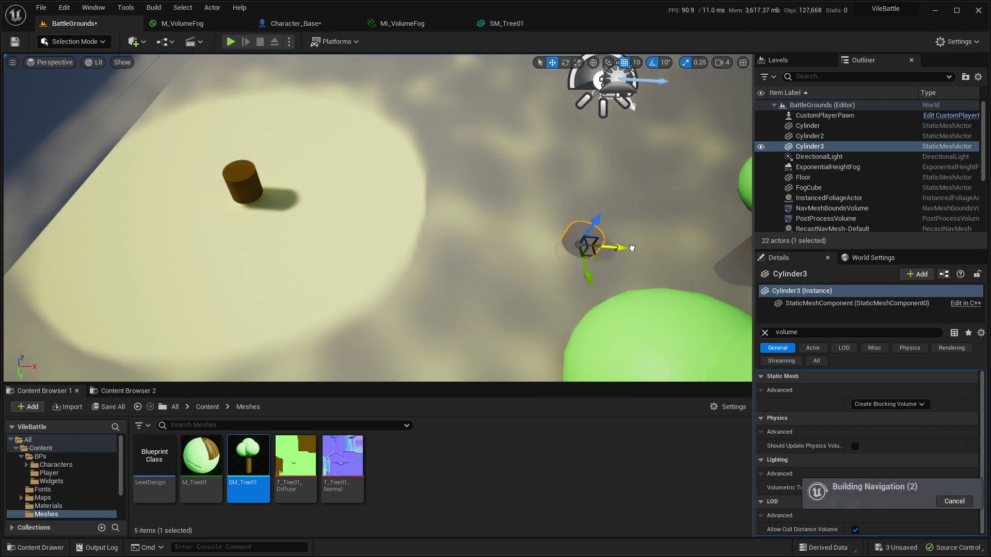
{"action": "mouse_move", "coordinate": [584, 245]}
{"action": "right_mouse_down"}
{"action": "mouse_move", "coordinate": [645, 206]}
{"action": "mouse_move", "coordinate": [619, 211]}
{"action": "mouse_move", "coordinate": [619, 268]}
{"action": "mouse_move", "coordinate": [516, 216]}
{"action": "mouse_move", "coordinate": [505, 222]}
{"action": "mouse_move", "coordinate": [500, 253]}
{"action": "mouse_move", "coordinate": [536, 243]}
{"action": "mouse_move", "coordinate": [500, 248]}
{"action": "mouse_move", "coordinate": [537, 227]}
{"action": "mouse_move", "coordinate": [573, 250]}
{"action": "right_mouse_up"}
{"action": "left_click_drag", "start_coordinate": [558, 226], "coordinate": [384, 216]}
{"action": "right_click_drag", "start_coordinate": [493, 356], "coordinate": [480, 356]}
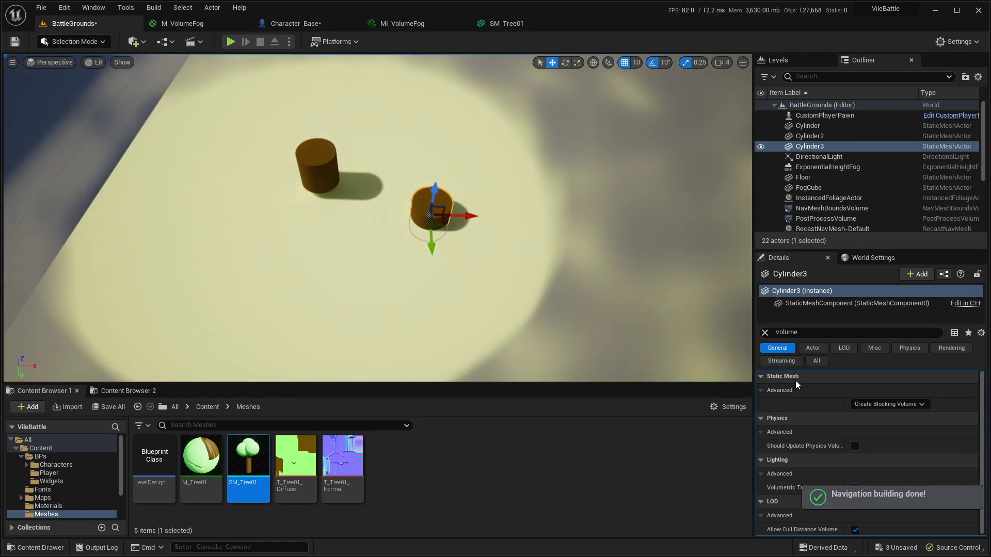
Filter Cylinder3's details for "distance" and enable Affect Distance Field Lighting
{"action": "left_click", "coordinate": [765, 333]}
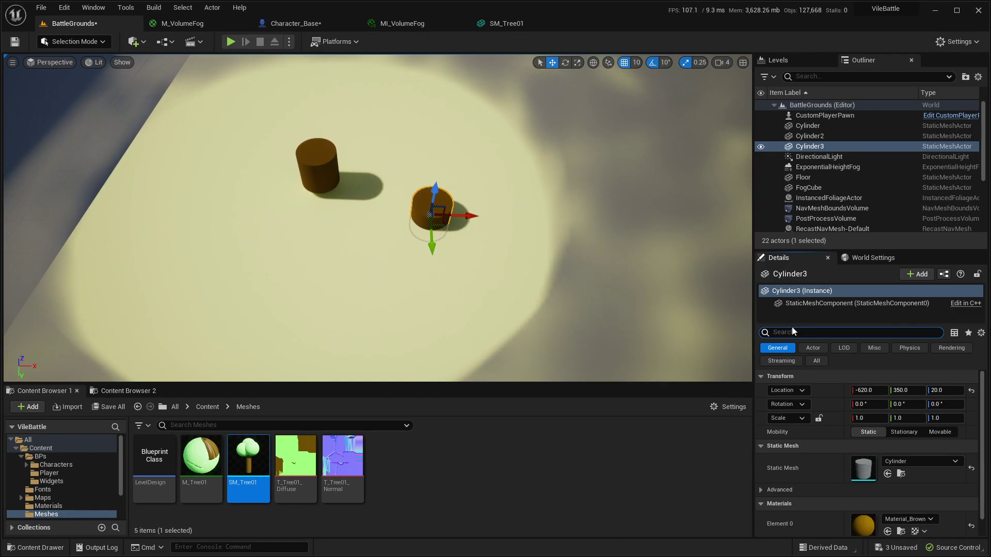
{"action": "type", "text": "distance"}
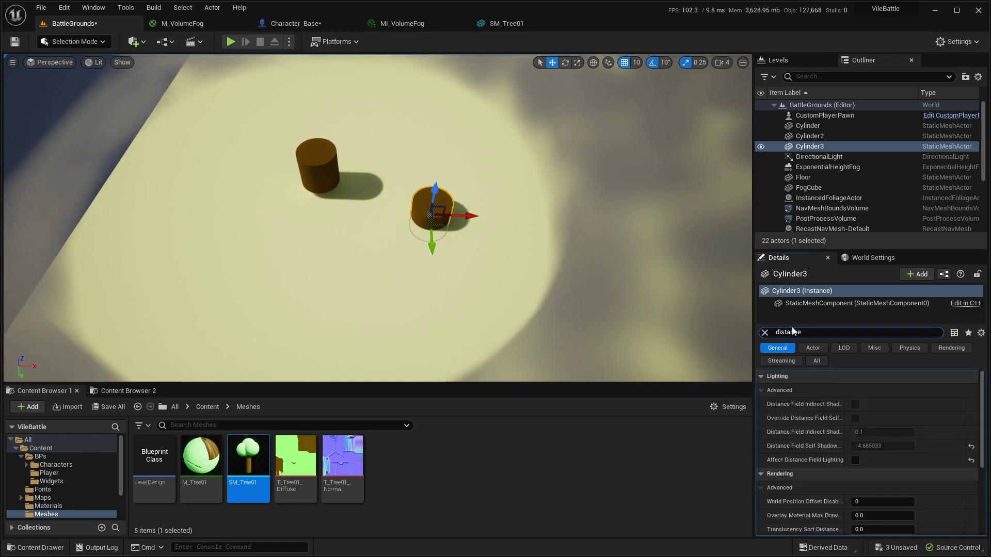
{"action": "scroll", "coordinate": [821, 442], "scroll_direction": "down", "scroll_amount": 1}
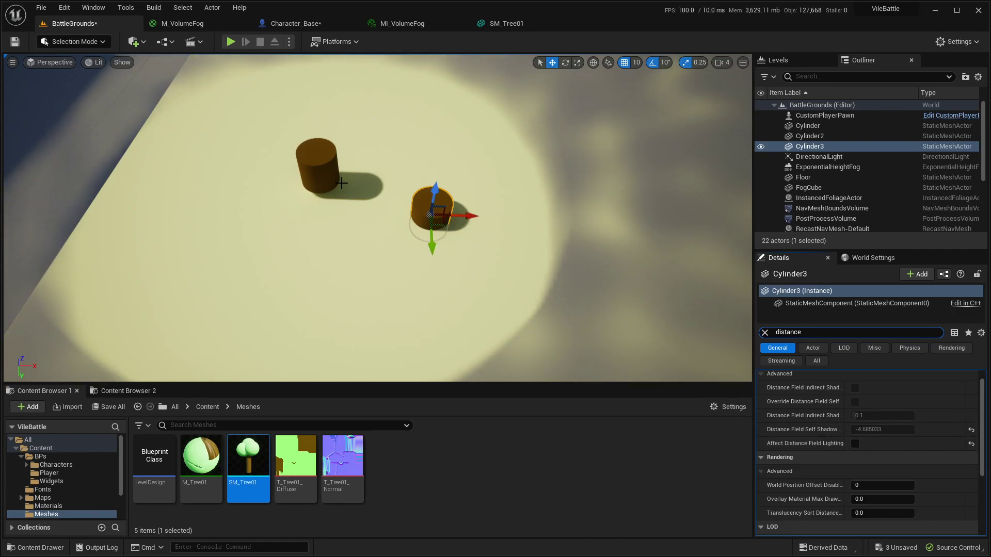
{"action": "left_click", "coordinate": [329, 173]}
{"action": "left_click", "coordinate": [414, 199]}
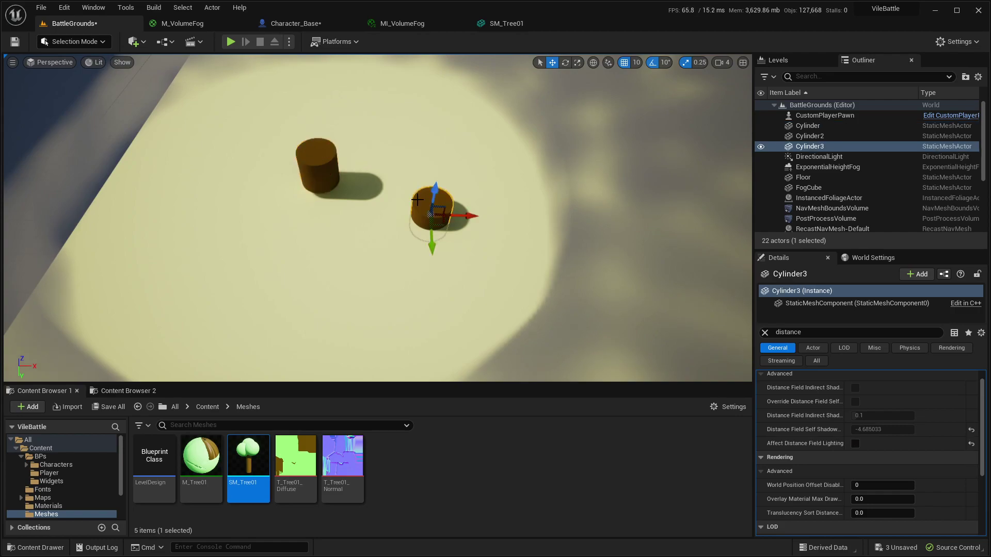
{"action": "left_click", "coordinate": [855, 445]}
Move Cylinder3 along the X axis, farther away from the other brown cylinder
{"action": "right_click_drag", "start_coordinate": [497, 249], "coordinate": [522, 268]}
{"action": "left_click_drag", "start_coordinate": [366, 207], "coordinate": [436, 203]}
{"action": "mouse_move", "coordinate": [436, 203]}
{"action": "right_mouse_down"}
{"action": "mouse_move", "coordinate": [402, 166]}
{"action": "mouse_move", "coordinate": [419, 206]}
{"action": "right_mouse_up"}
Detach the MI_VolumeFog editor into a floating window over the BattleGrounds level and focus the view on Cylinder3
{"action": "left_click_drag", "start_coordinate": [428, 30], "coordinate": [608, 294]}
{"action": "left_click", "coordinate": [83, 26]}
{"action": "key", "text": "f"}
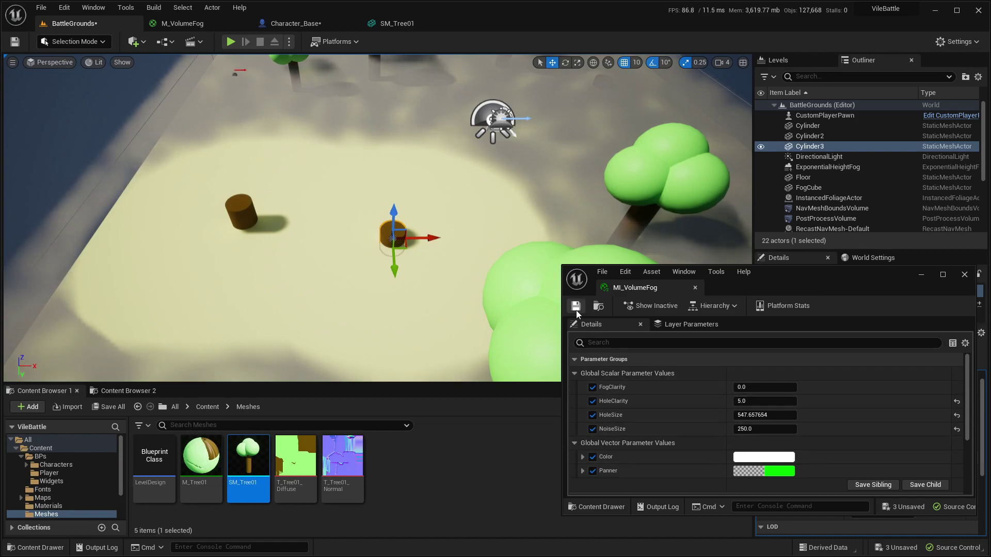
Open the Panner parameter of MI_VolumeFog for editing and try a red value of 55
{"action": "key", "text": "s"}
{"action": "mouse_move", "coordinate": [498, 284]}
{"action": "right_mouse_down"}
{"action": "mouse_move", "coordinate": [485, 263]}
{"action": "mouse_move", "coordinate": [506, 287]}
{"action": "right_mouse_up"}
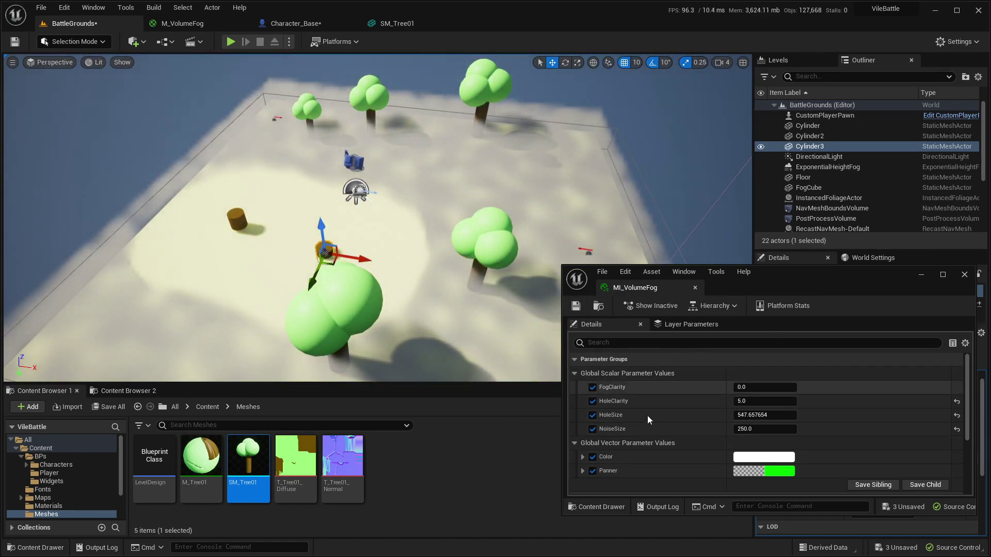
{"action": "right_click_drag", "start_coordinate": [509, 309], "coordinate": [455, 270]}
{"action": "key", "text": "w"}
{"action": "right_click_drag", "start_coordinate": [448, 322], "coordinate": [426, 324]}
{"action": "key", "text": "s"}
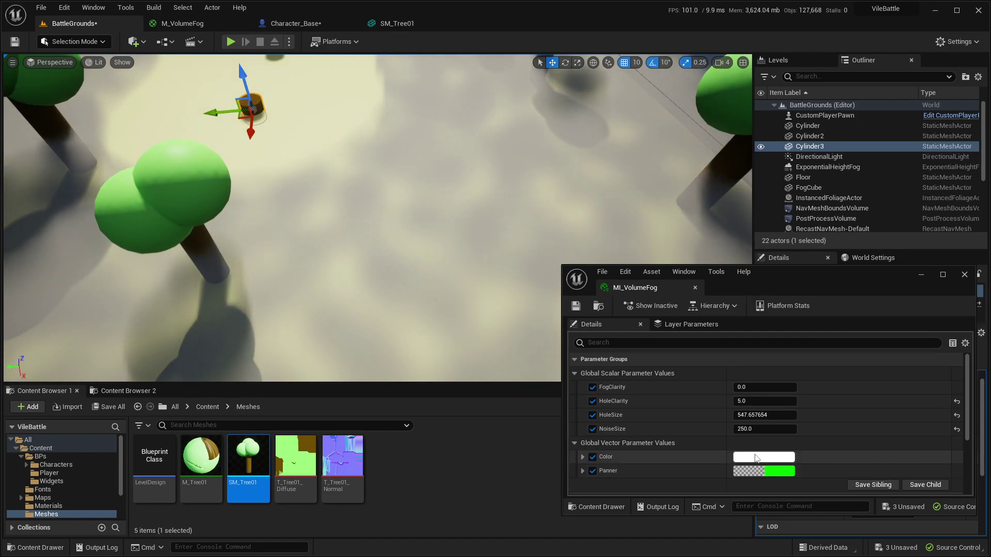
{"action": "left_click", "coordinate": [772, 470]}
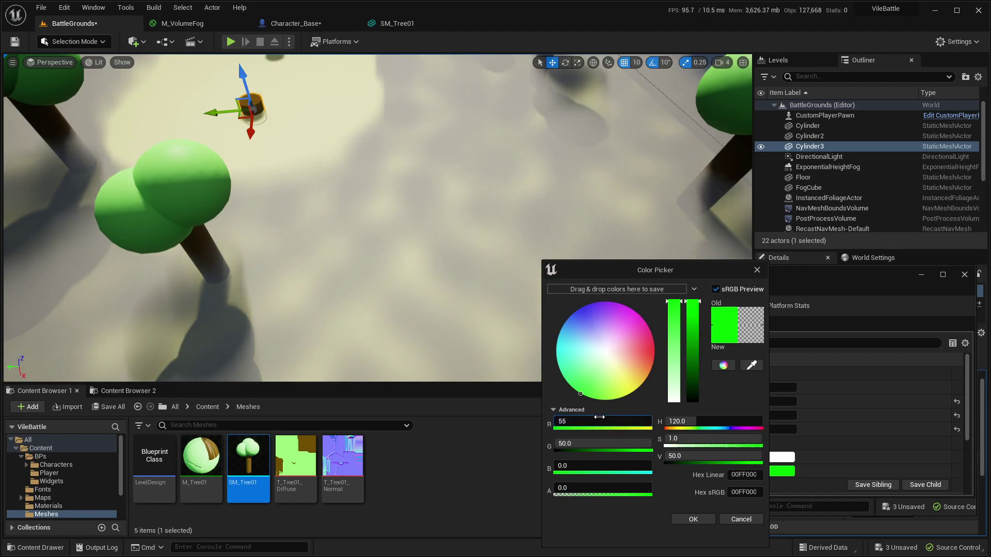
{"action": "key", "text": "Return"}
{"action": "right_click_drag", "start_coordinate": [420, 252], "coordinate": [398, 233]}
Set the Panner's red and green values to 0 and accept the change
{"action": "left_click", "coordinate": [598, 422]}
{"action": "type", "text": "00.0"}
{"action": "key", "text": "Tab"}
{"action": "type", "text": "0"}
{"action": "key", "text": "Return"}
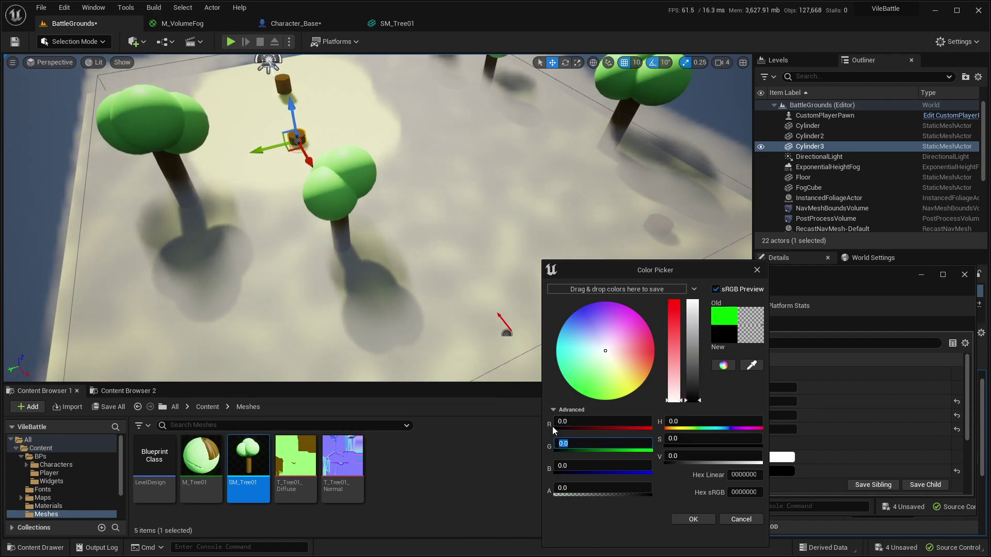
{"action": "left_click", "coordinate": [692, 519]}
{"action": "mouse_move", "coordinate": [398, 265]}
{"action": "right_mouse_down"}
{"action": "mouse_move", "coordinate": [377, 253]}
{"action": "mouse_move", "coordinate": [423, 284]}
{"action": "mouse_move", "coordinate": [454, 263]}
{"action": "mouse_move", "coordinate": [423, 247]}
{"action": "mouse_move", "coordinate": [407, 262]}
{"action": "right_mouse_up"}
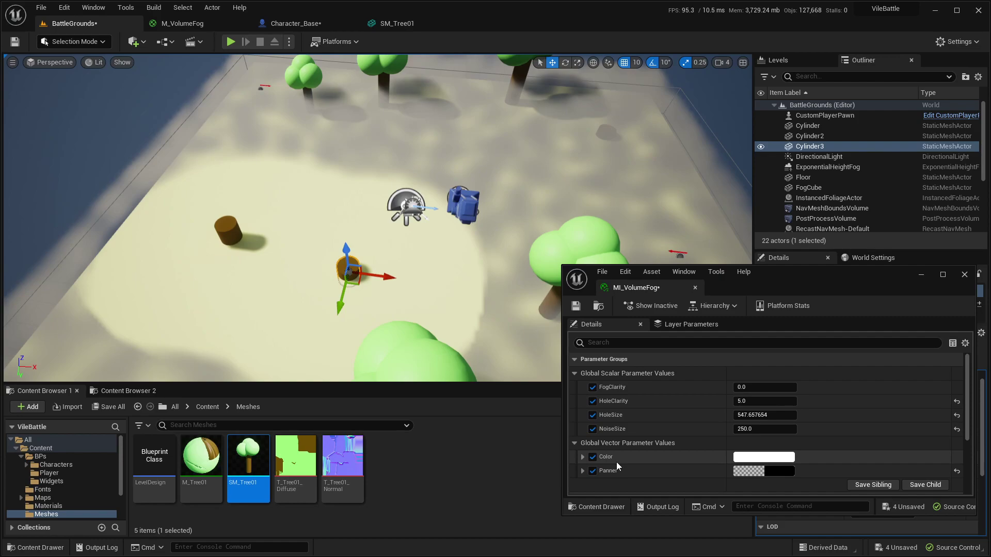
Try a different hue and brightness for the Color parameter of MI_VolumeFog
{"action": "left_click", "coordinate": [738, 459]}
{"action": "mouse_move", "coordinate": [834, 351]}
{"action": "left_mouse_down"}
{"action": "mouse_move", "coordinate": [800, 320]}
{"action": "mouse_move", "coordinate": [832, 380]}
{"action": "mouse_move", "coordinate": [825, 356]}
{"action": "left_mouse_up"}
{"action": "left_click_drag", "start_coordinate": [889, 372], "coordinate": [893, 439]}
{"action": "left_click", "coordinate": [916, 523]}
Try a different NoiseSize in MI_VolumeFog and restore it to 250
{"action": "right_click_drag", "start_coordinate": [650, 227], "coordinate": [619, 232]}
{"action": "mouse_move", "coordinate": [772, 430]}
{"action": "left_mouse_down"}
{"action": "mouse_move", "coordinate": [735, 431]}
{"action": "mouse_move", "coordinate": [781, 431]}
{"action": "mouse_move", "coordinate": [744, 430]}
{"action": "mouse_move", "coordinate": [779, 431]}
{"action": "mouse_move", "coordinate": [748, 416]}
{"action": "mouse_move", "coordinate": [784, 416]}
{"action": "mouse_move", "coordinate": [755, 415]}
{"action": "mouse_move", "coordinate": [769, 416]}
{"action": "left_mouse_up"}
{"action": "left_click", "coordinate": [772, 428]}
{"action": "type", "text": "250"}
{"action": "key", "text": "Return"}
Set the HoleSize of MI_VolumeFog to 300
{"action": "left_click", "coordinate": [748, 415]}
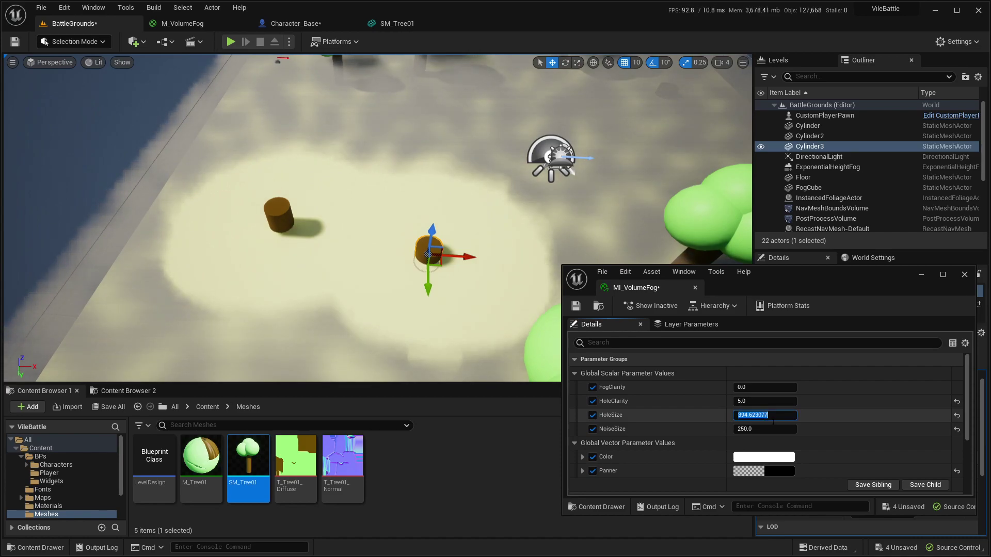
{"action": "type", "text": "300"}
{"action": "key", "text": "Return"}
Try a HoleClarity of 0 on the fog holes and restore it to 5
{"action": "left_click", "coordinate": [758, 400]}
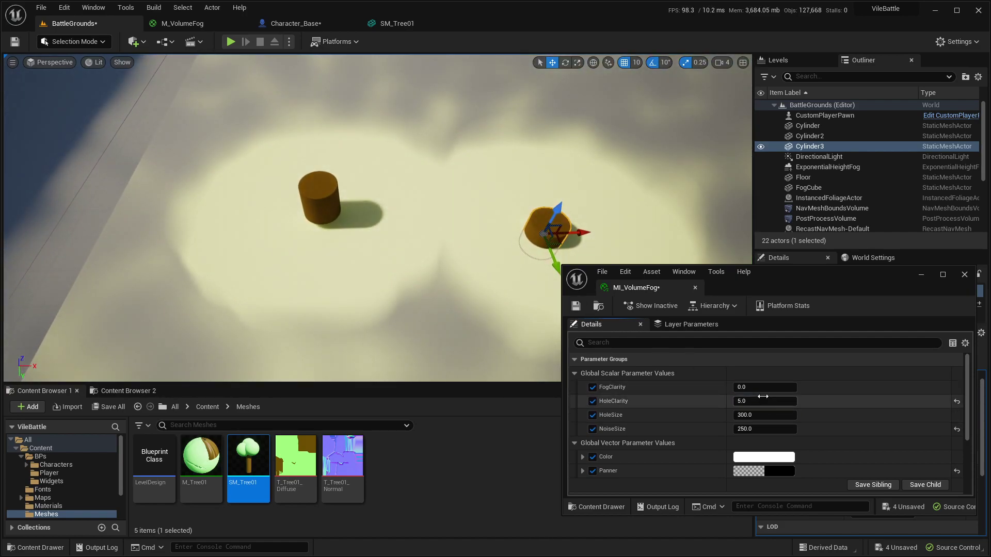
{"action": "type", "text": "0"}
{"action": "key", "text": "Return"}
{"action": "right_click_drag", "start_coordinate": [486, 162], "coordinate": [521, 170]}
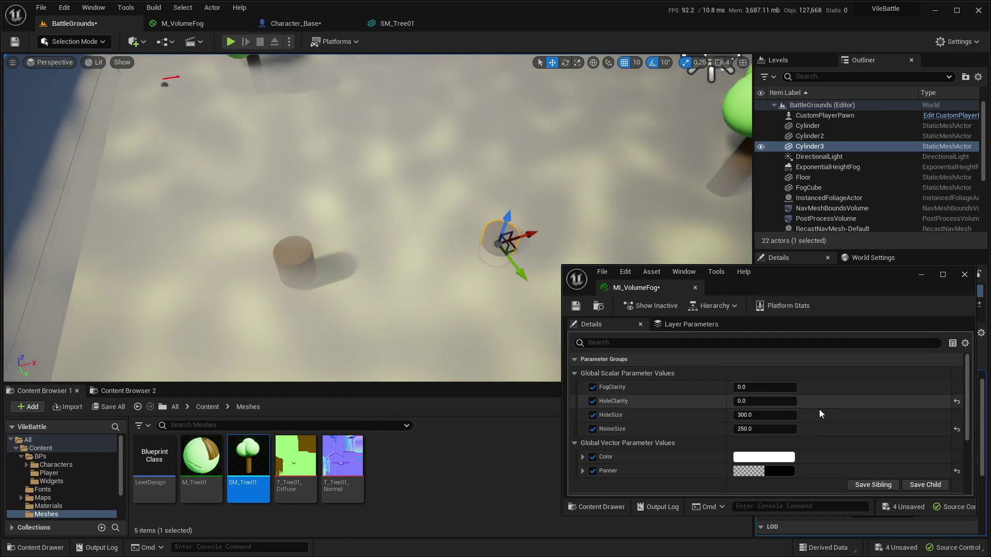
{"action": "left_click", "coordinate": [773, 405]}
{"action": "type", "text": "5"}
{"action": "key", "text": "Return"}
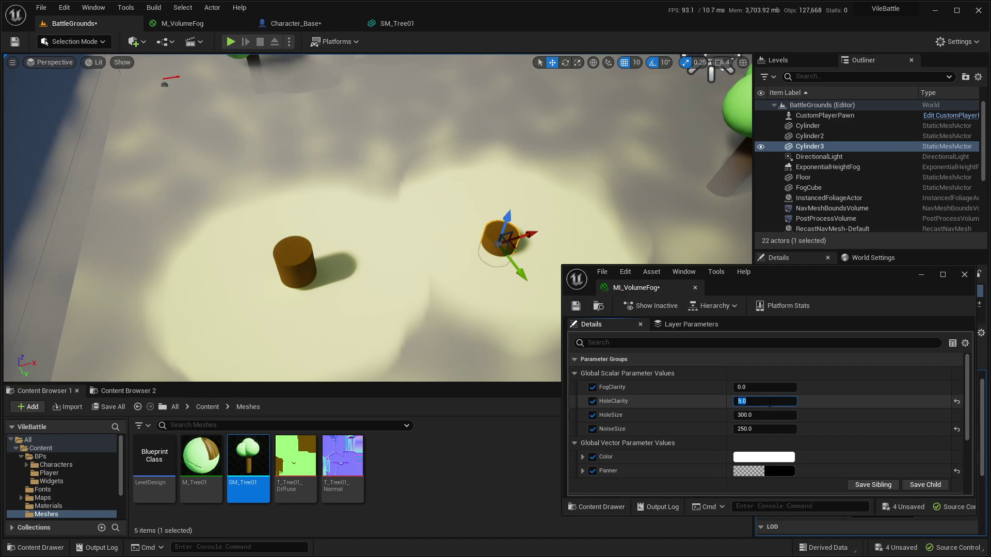
Try a HoleClarity of -5, look over both holes around the cylinders and restore the value to 5
{"action": "type", "text": "-5.0"}
{"action": "key", "text": "Return"}
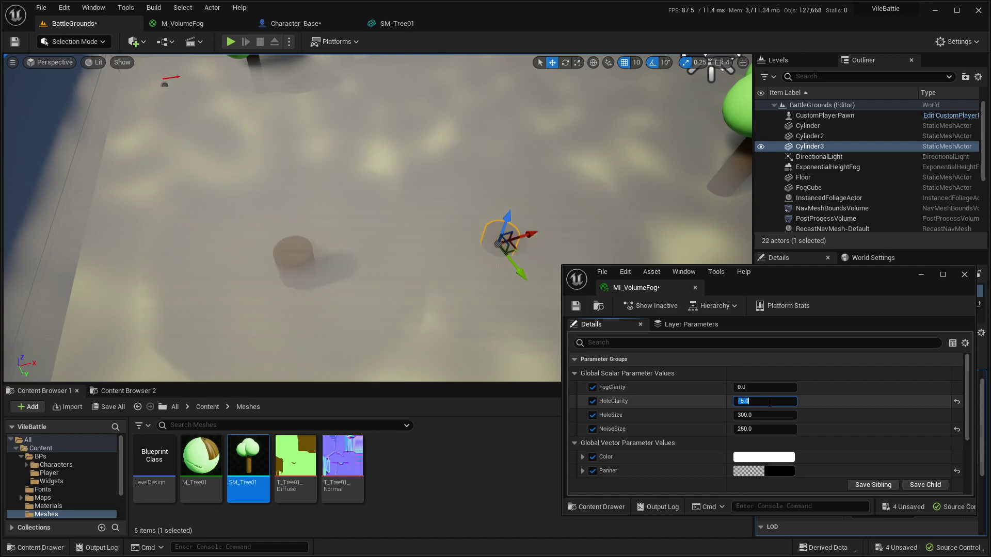
{"action": "right_click_drag", "start_coordinate": [396, 148], "coordinate": [375, 287]}
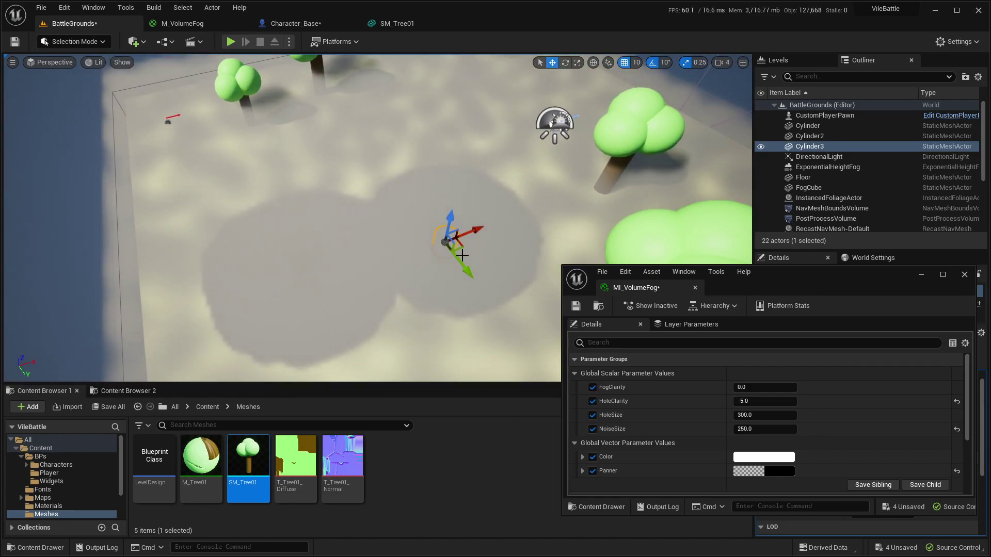
{"action": "right_click_drag", "start_coordinate": [442, 240], "coordinate": [413, 273]}
{"action": "left_click", "coordinate": [789, 400]}
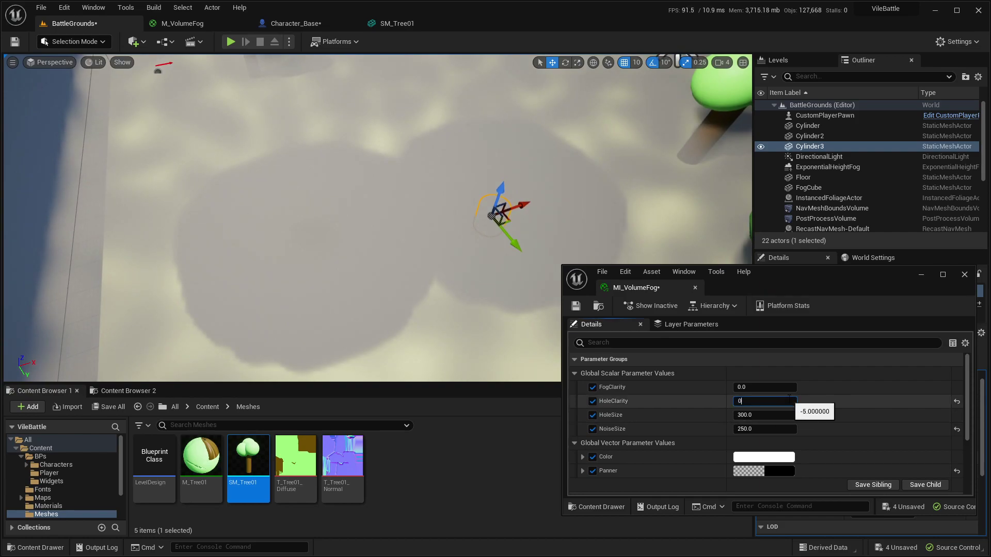
{"action": "type", "text": "5"}
{"action": "key", "text": "Return"}
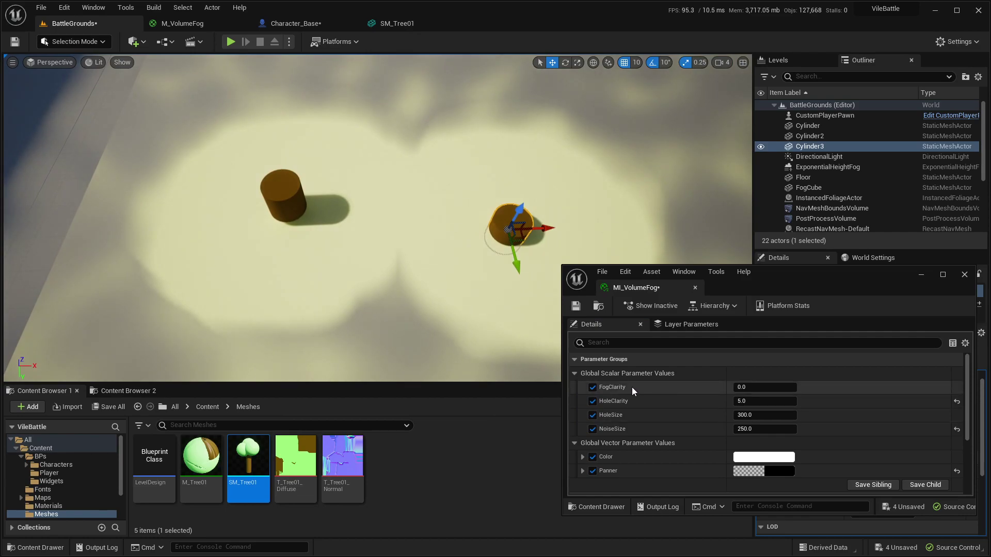
Try FogClarity values of 5 and 1 in MI_VolumeFog, viewing the whole level
{"action": "right_click_drag", "start_coordinate": [521, 222], "coordinate": [604, 168]}
{"action": "left_click", "coordinate": [757, 387]}
{"action": "type", "text": "5"}
{"action": "key", "text": "Return"}
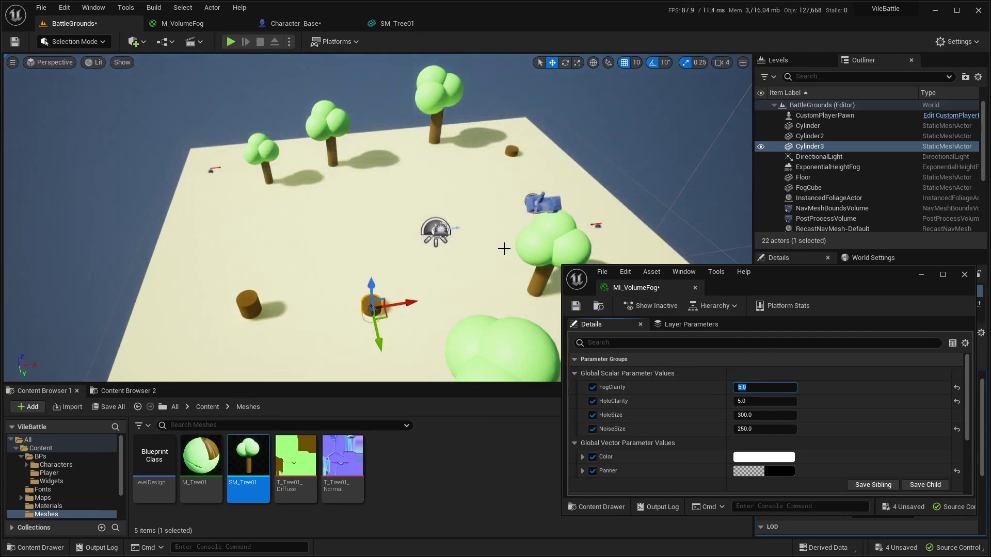
{"action": "left_click_drag", "start_coordinate": [763, 389], "coordinate": [620, 392]}
{"action": "type", "text": "1"}
{"action": "key", "text": "Return"}
{"action": "left_click_drag", "start_coordinate": [464, 258], "coordinate": [536, 258], "text": "alt"}
{"action": "right_click_drag", "start_coordinate": [377, 217], "coordinate": [278, 165]}
Try a FogClarity of -5 and inspect the fog around the two cylinders
{"action": "left_click", "coordinate": [765, 387]}
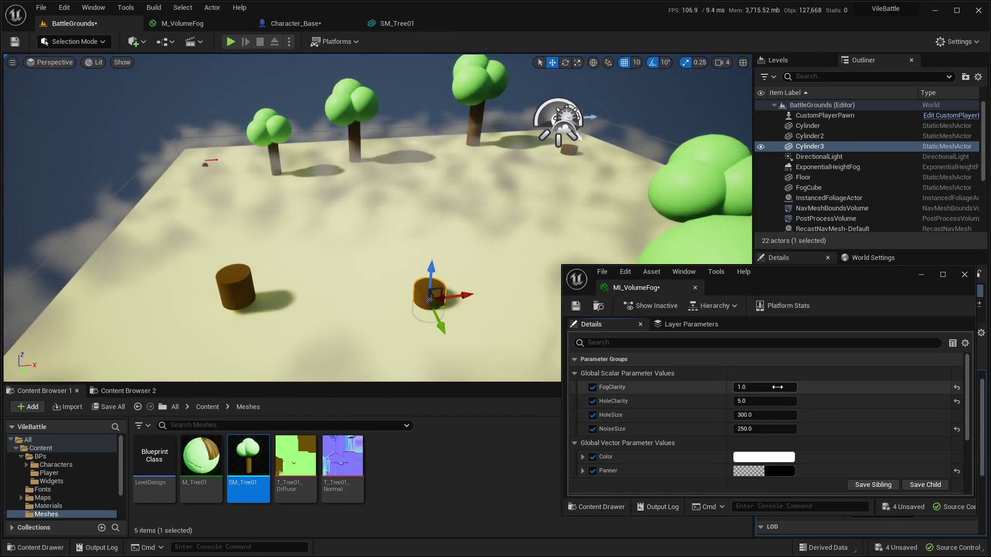
{"action": "type", "text": "-5"}
{"action": "key", "text": "Return"}
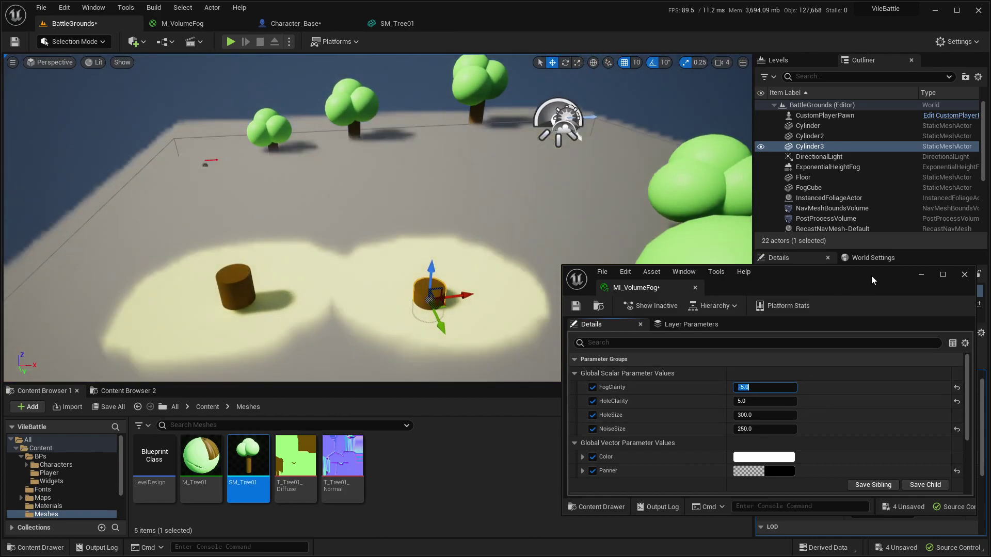
{"action": "right_click_drag", "start_coordinate": [464, 232], "coordinate": [511, 289]}
{"action": "right_click_drag", "start_coordinate": [372, 207], "coordinate": [412, 206]}
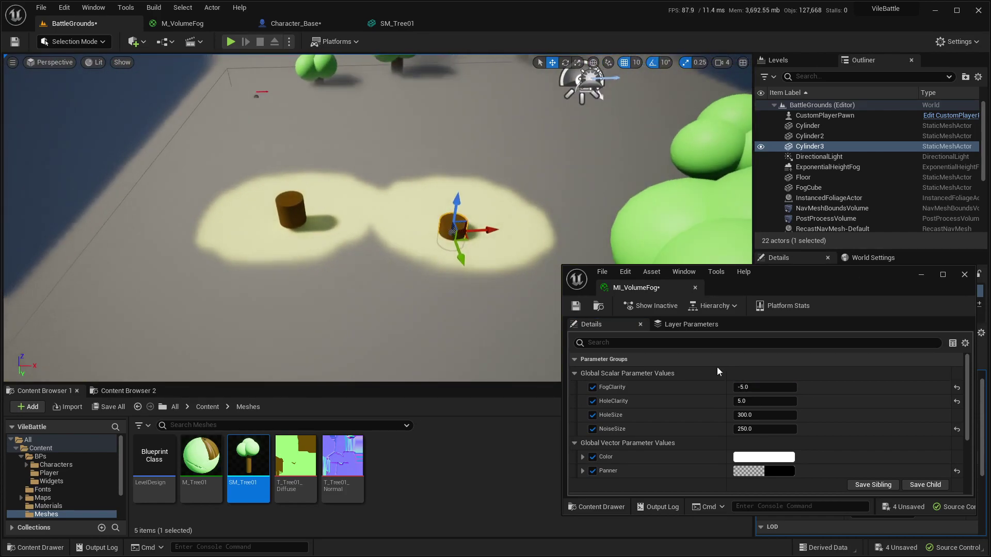
Set FogClarity to 0 and save the MI_VolumeFog material instance
{"action": "left_click", "coordinate": [764, 387]}
{"action": "type", "text": "0"}
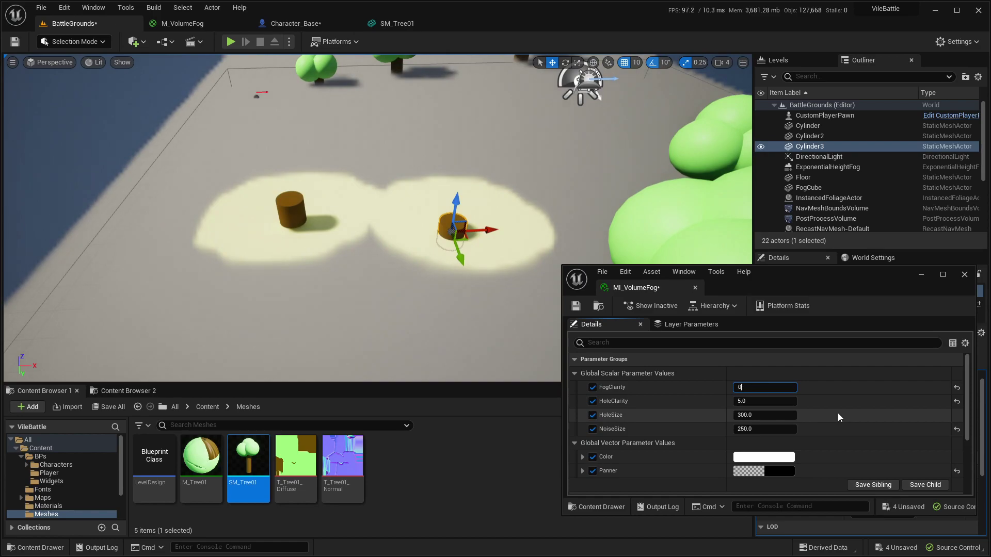
{"action": "key", "text": "Return"}
{"action": "mouse_move", "coordinate": [712, 227]}
{"action": "right_mouse_down"}
{"action": "mouse_move", "coordinate": [671, 227]}
{"action": "mouse_move", "coordinate": [717, 232]}
{"action": "right_mouse_up"}
{"action": "left_click", "coordinate": [576, 305]}
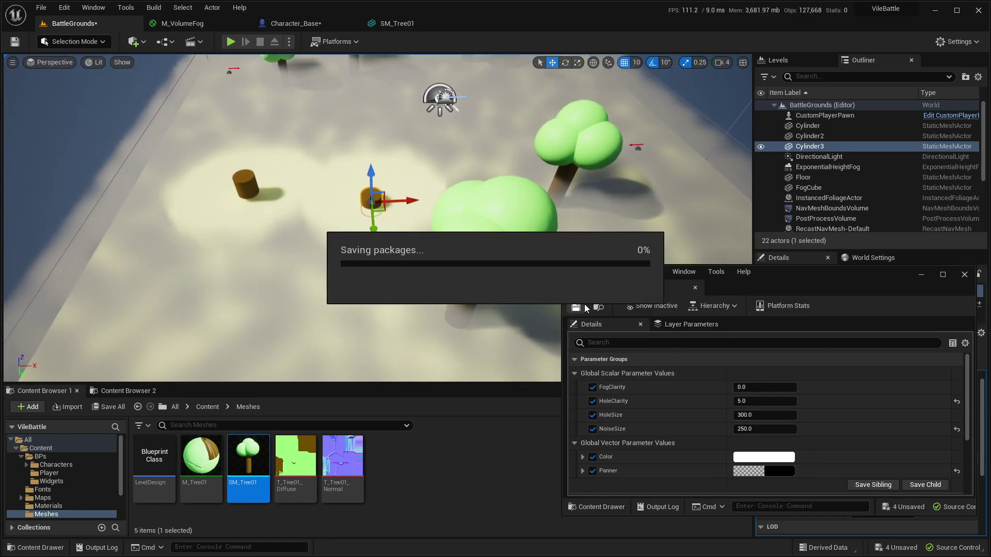
Dock the MI_VolumeFog editor as a tab of the main window and bring up the M_VolumeFog material graph
{"action": "left_click_drag", "start_coordinate": [655, 293], "coordinate": [470, 24]}
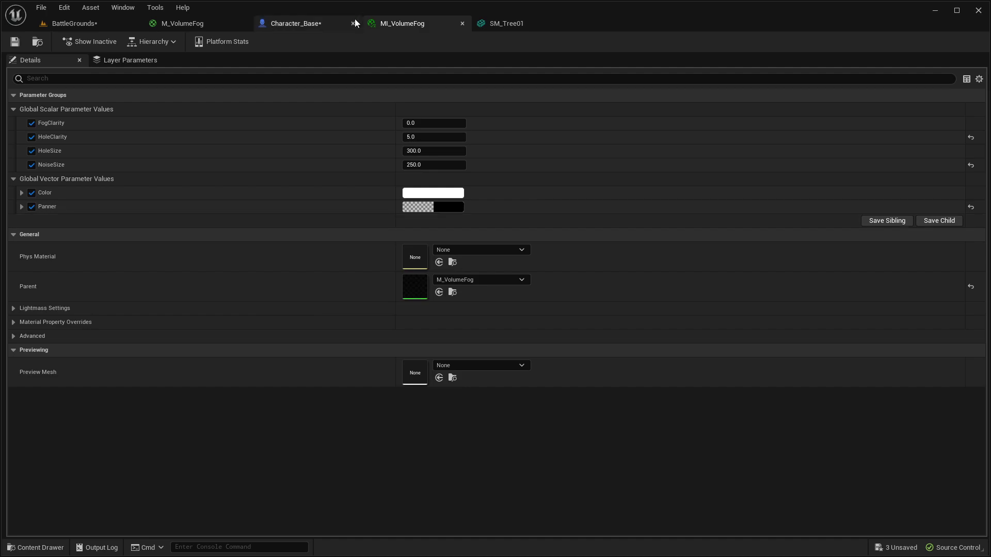
{"action": "left_click", "coordinate": [90, 24]}
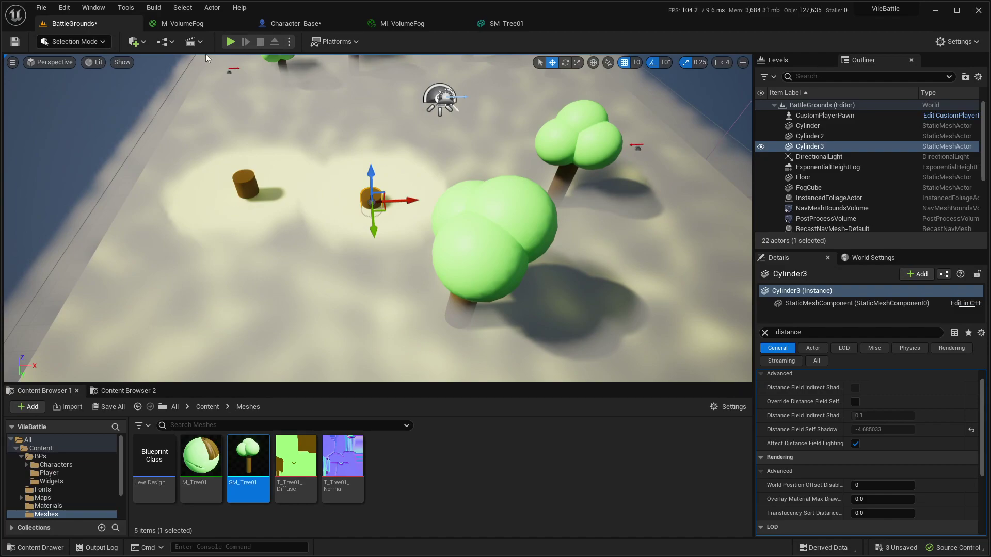
{"action": "left_click", "coordinate": [182, 24]}
Examine the Color parameter node and its connection to the Albedo input of the M_VolumeFog output node
{"action": "scroll", "coordinate": [549, 205], "scroll_direction": "down", "scroll_amount": 5}
{"action": "right_click_drag", "start_coordinate": [547, 307], "coordinate": [474, 310]}
{"action": "scroll", "coordinate": [506, 320], "scroll_direction": "up", "scroll_amount": 5}
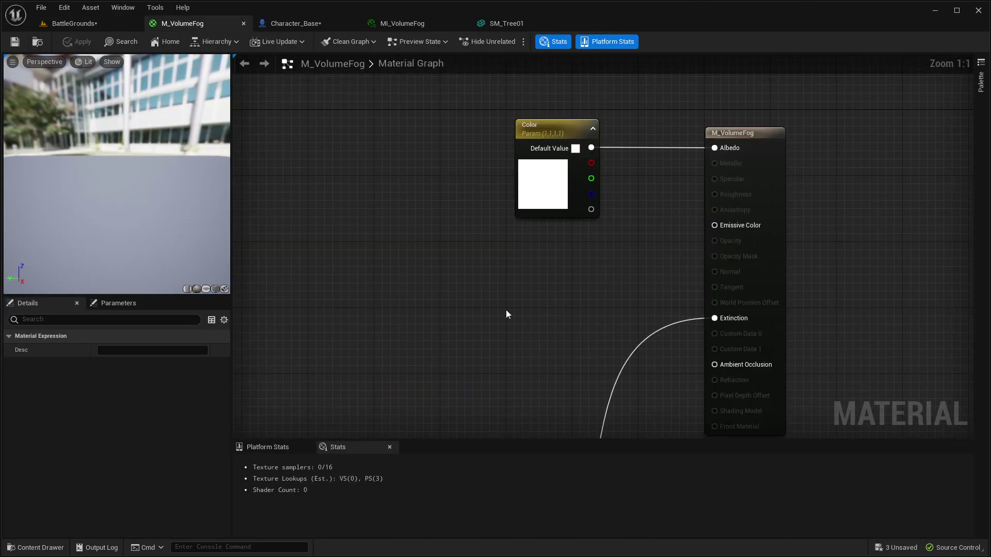
{"action": "left_click_drag", "start_coordinate": [419, 92], "coordinate": [924, 299]}
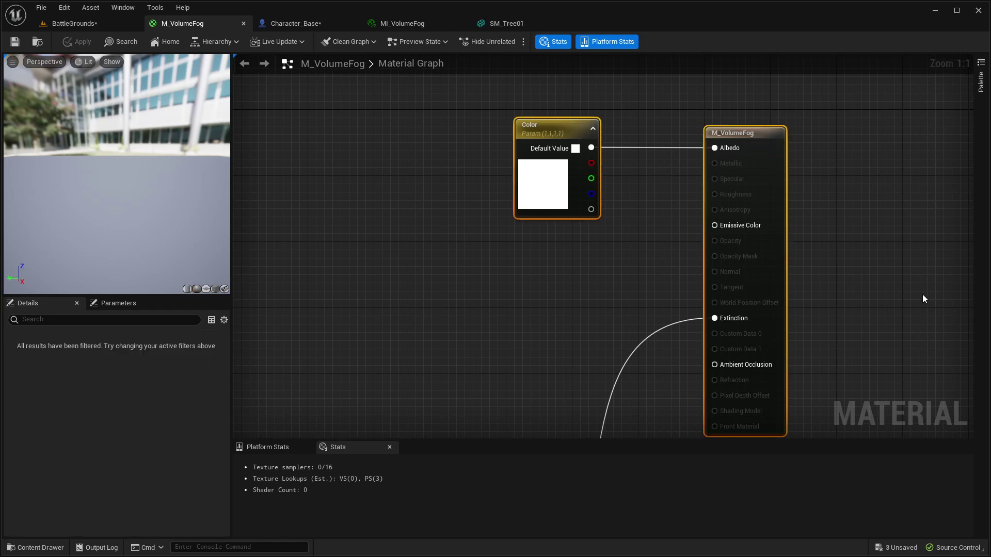
{"action": "right_click_drag", "start_coordinate": [778, 224], "coordinate": [696, 253]}
{"action": "left_click_drag", "start_coordinate": [389, 115], "coordinate": [532, 258]}
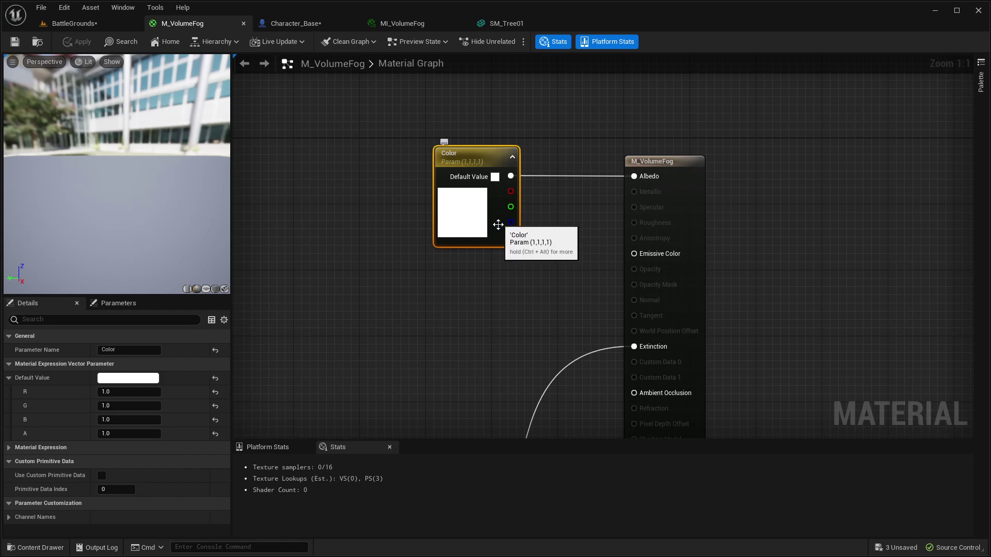
{"action": "right_click_drag", "start_coordinate": [539, 169], "coordinate": [574, 167]}
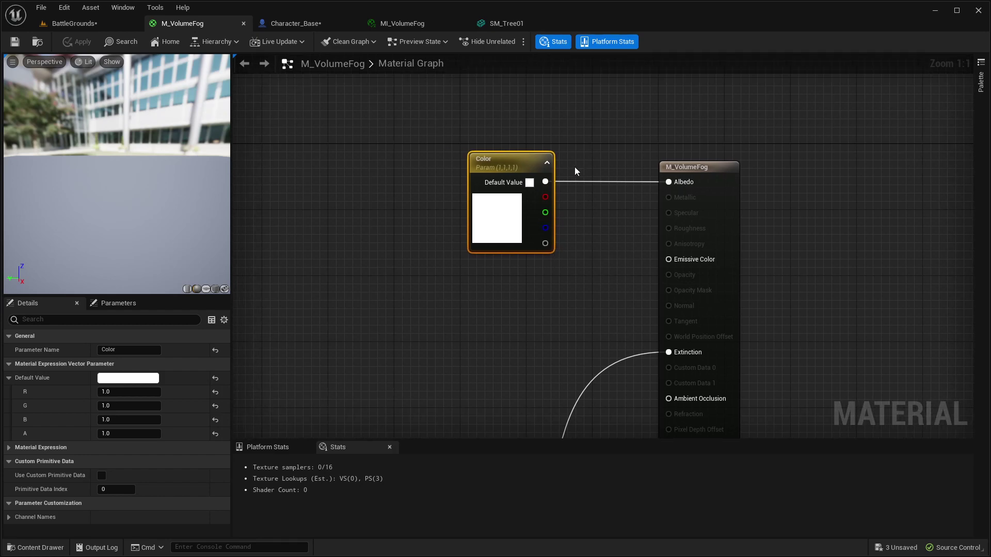
{"action": "left_click", "coordinate": [500, 135]}
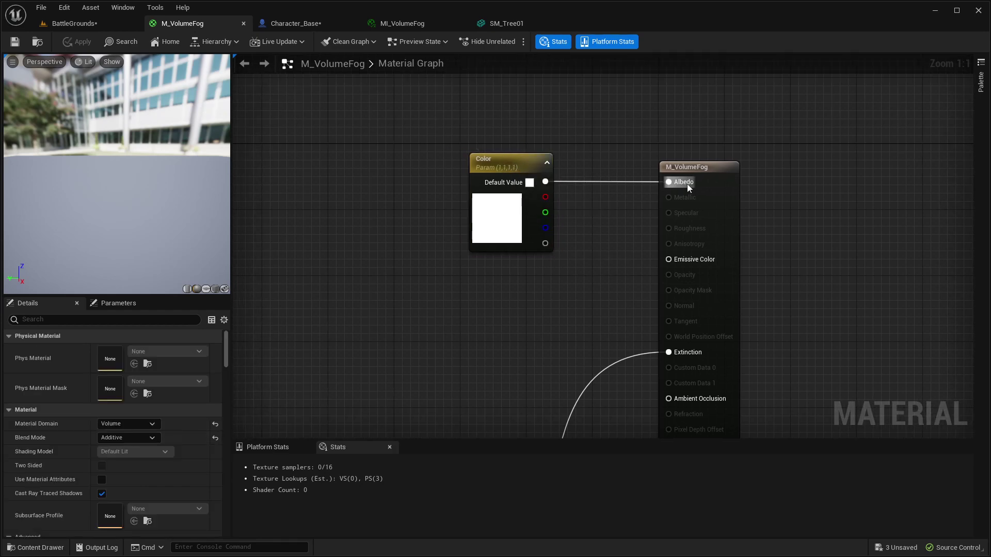
Examine the Absolute World Position and DistanceToNearestSurface nodes at the start of the hole branch
{"action": "right_click_drag", "start_coordinate": [480, 316], "coordinate": [598, 231]}
{"action": "scroll", "coordinate": [598, 231], "scroll_direction": "down", "scroll_amount": 3}
{"action": "left_click", "coordinate": [614, 155]}
{"action": "right_click_drag", "start_coordinate": [474, 305], "coordinate": [691, 199]}
{"action": "right_click_drag", "start_coordinate": [690, 296], "coordinate": [754, 233]}
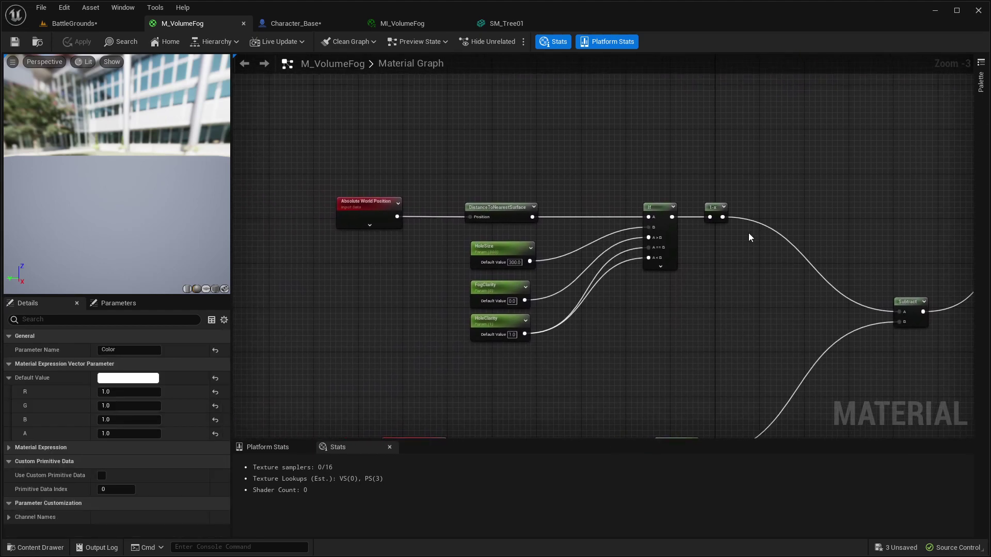
{"action": "scroll", "coordinate": [586, 243], "scroll_direction": "up", "scroll_amount": 2}
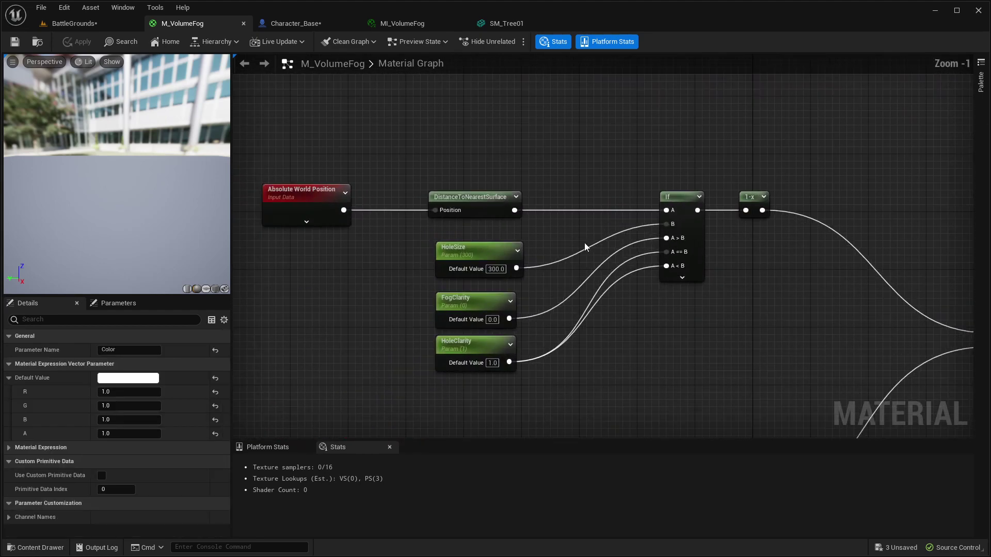
{"action": "left_click", "coordinate": [294, 212]}
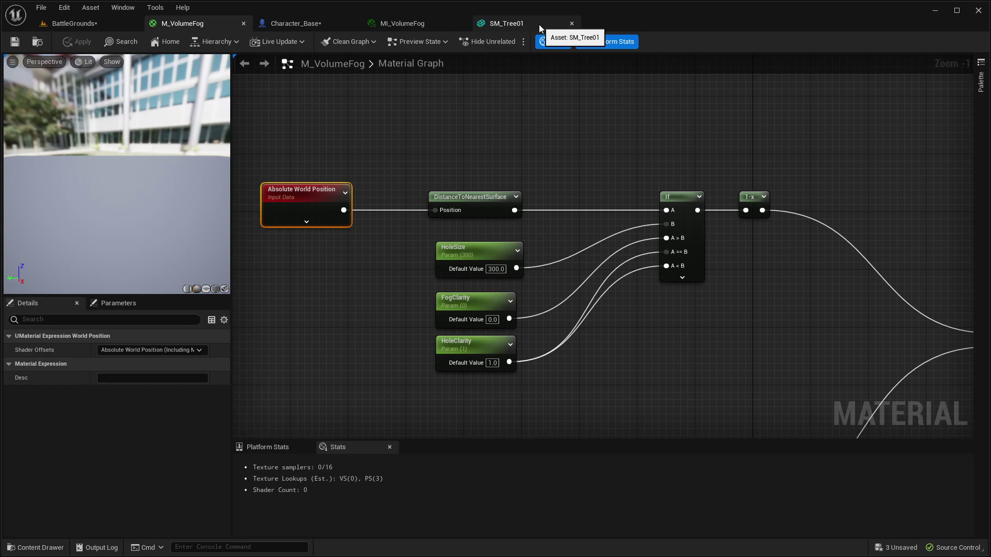
{"action": "left_click_drag", "start_coordinate": [392, 178], "coordinate": [567, 219]}
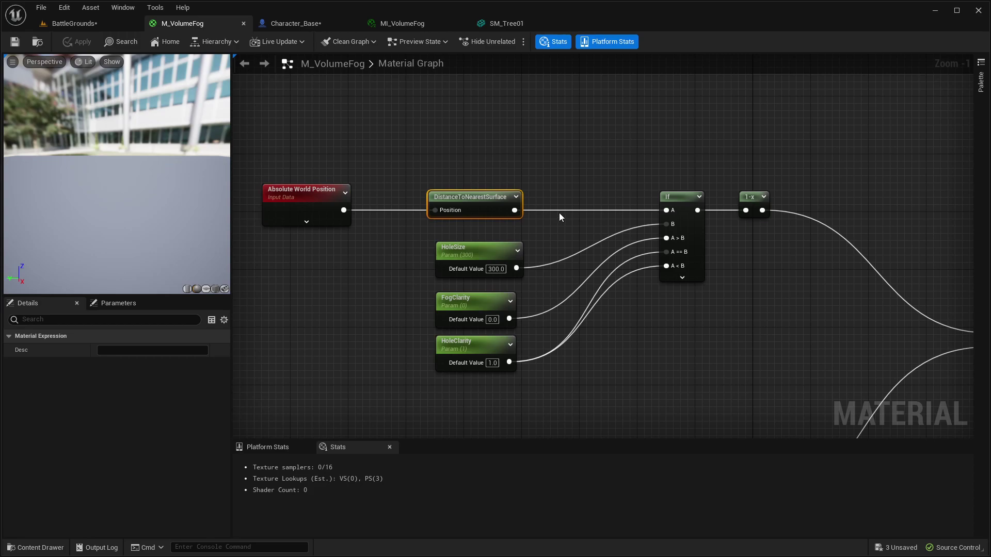
{"action": "right_click_drag", "start_coordinate": [520, 190], "coordinate": [550, 177]}
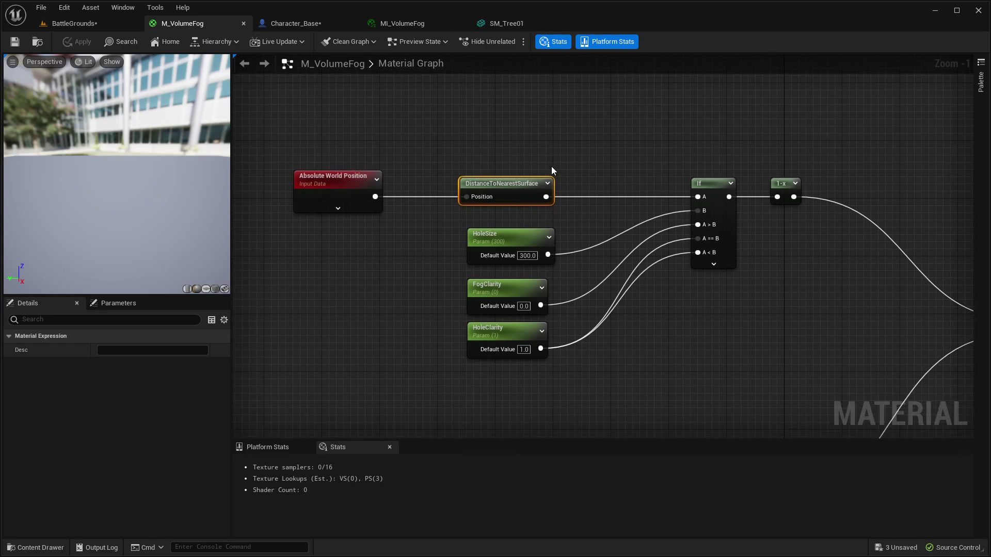
Examine how Absolute World Position and the HoleSize parameter feed the comparison in the If node
{"action": "left_click_drag", "start_coordinate": [434, 206], "coordinate": [713, 401]}
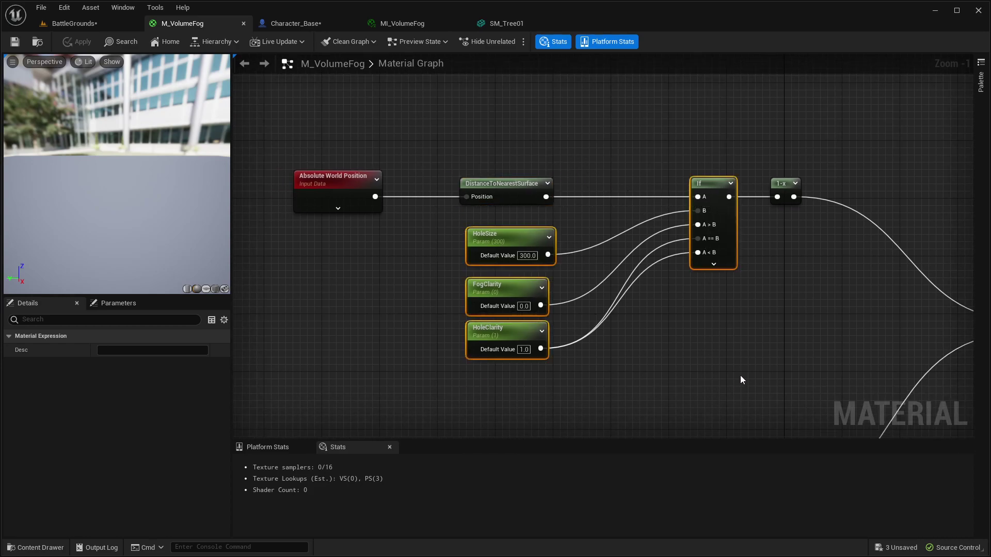
{"action": "left_click", "coordinate": [330, 196]}
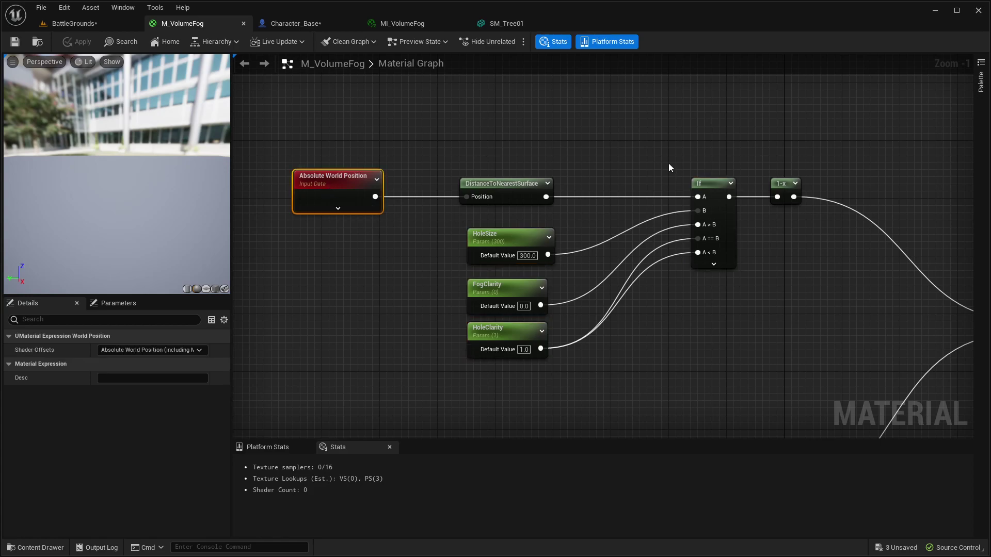
{"action": "left_click_drag", "start_coordinate": [448, 224], "coordinate": [568, 269]}
{"action": "right_click_drag", "start_coordinate": [586, 236], "coordinate": [556, 237]}
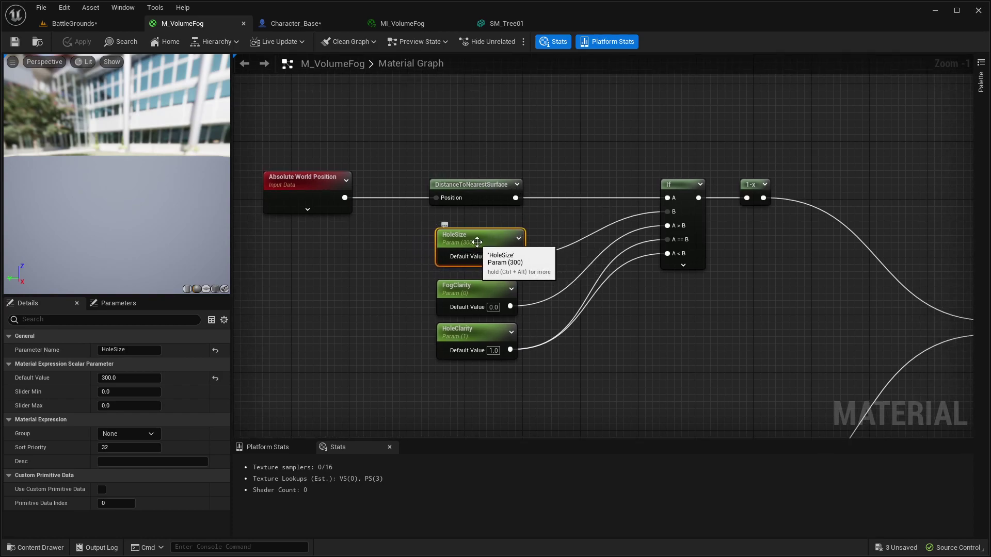
{"action": "right_click_drag", "start_coordinate": [609, 257], "coordinate": [655, 210]}
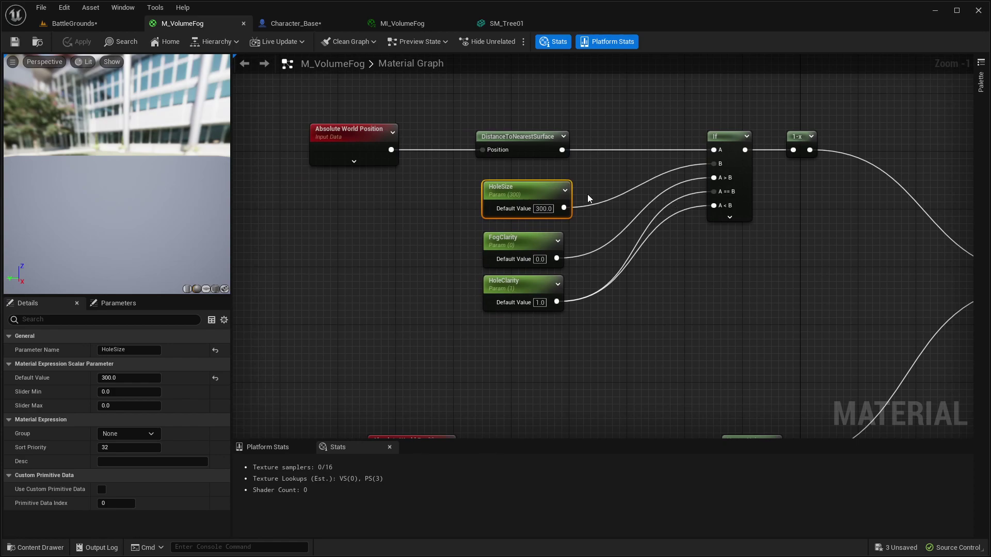
Inspect the FogClarity and HoleClarity parameters feeding the If node and compare them with the values in MI_VolumeFog
{"action": "left_click", "coordinate": [550, 261]}
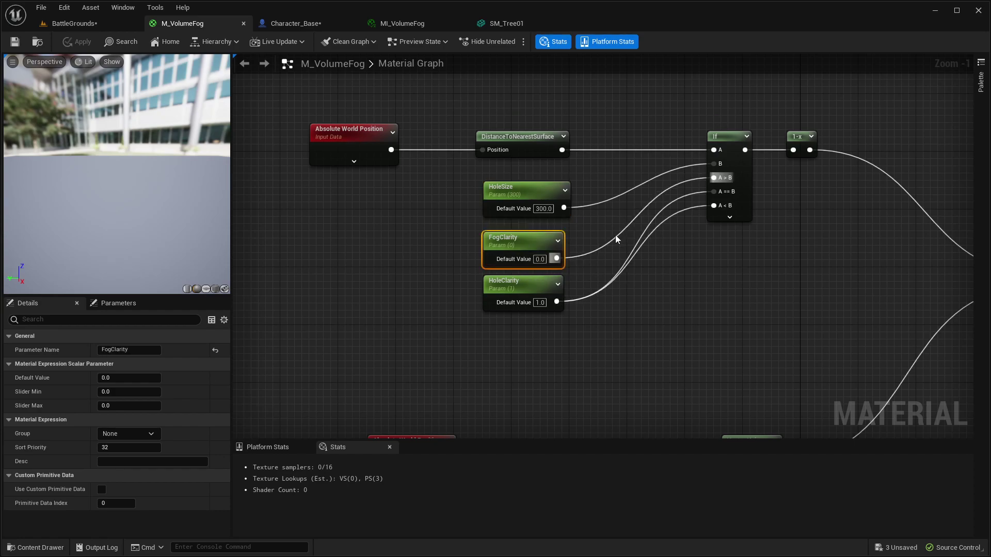
{"action": "right_click_drag", "start_coordinate": [686, 280], "coordinate": [651, 329]}
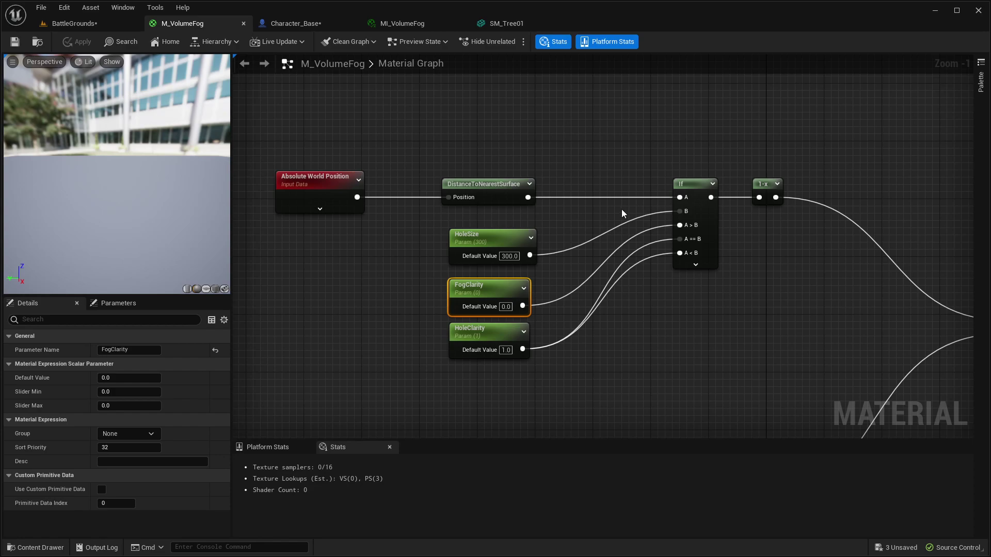
{"action": "left_click", "coordinate": [497, 334]}
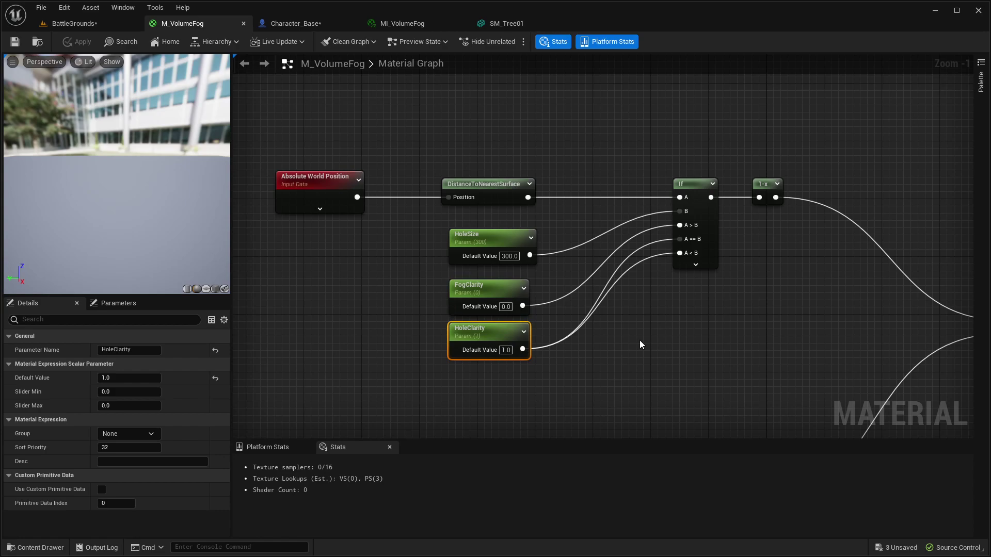
{"action": "left_click", "coordinate": [416, 25]}
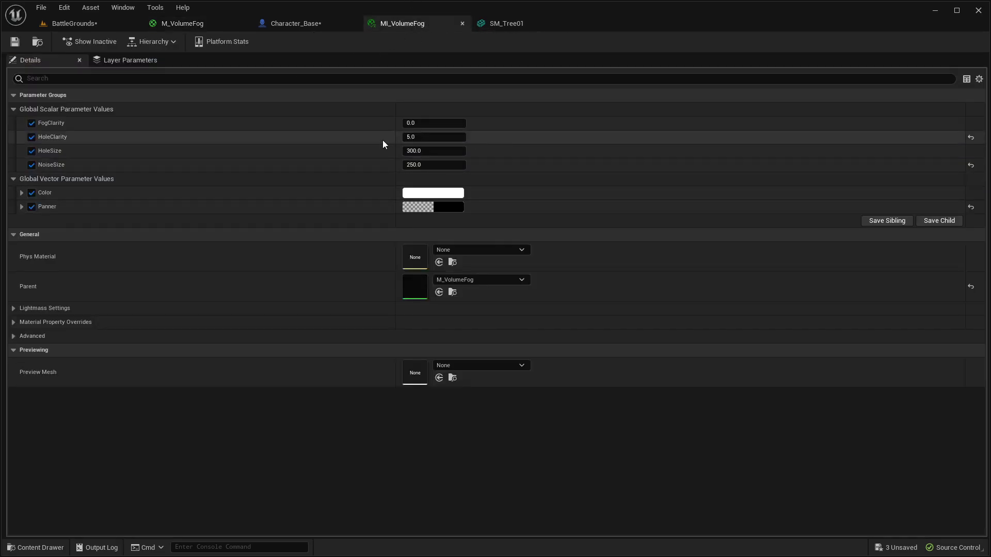
{"action": "left_click", "coordinate": [200, 24]}
{"action": "scroll", "coordinate": [392, 155], "scroll_direction": "up", "scroll_amount": 2}
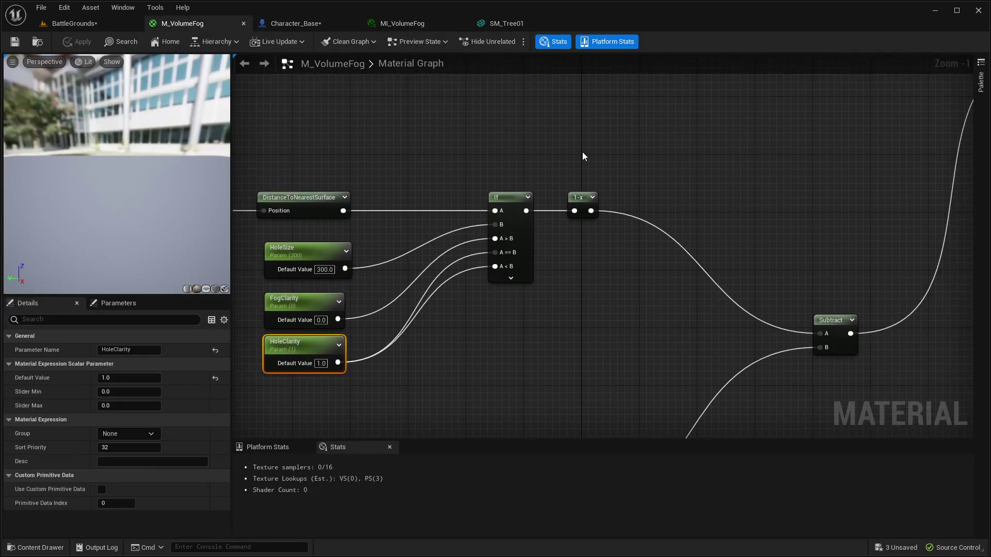
Examine the 1-x node after the If node and highlight the complete hole branch of the graph
{"action": "left_click", "coordinate": [583, 198]}
{"action": "right_click_drag", "start_coordinate": [648, 287], "coordinate": [690, 253]}
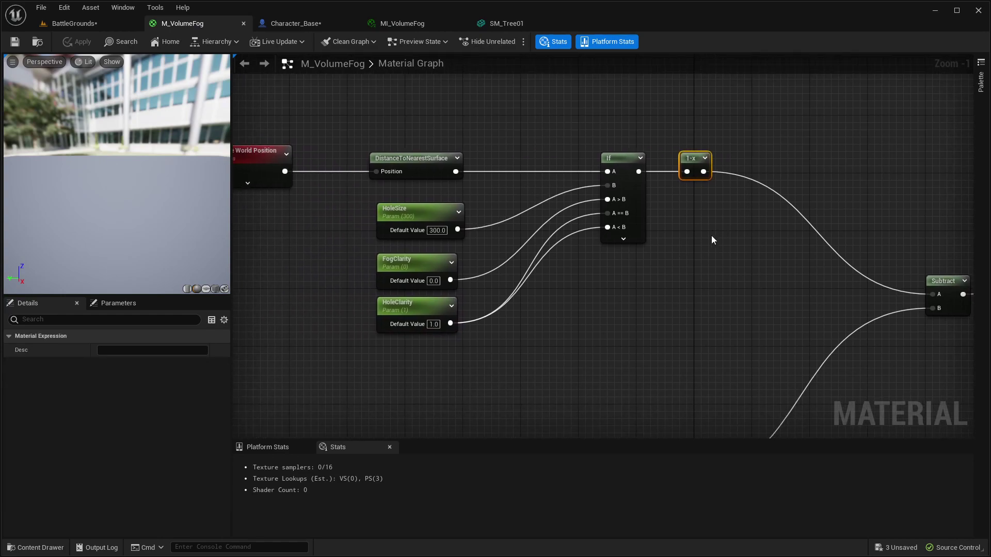
{"action": "right_click_drag", "start_coordinate": [724, 219], "coordinate": [720, 243]}
{"action": "right_click_drag", "start_coordinate": [485, 176], "coordinate": [558, 185]}
{"action": "right_click_drag", "start_coordinate": [697, 163], "coordinate": [635, 155]}
{"action": "right_click_drag", "start_coordinate": [438, 142], "coordinate": [540, 165]}
{"action": "left_click_drag", "start_coordinate": [325, 144], "coordinate": [828, 396]}
{"action": "left_click_drag", "start_coordinate": [301, 151], "coordinate": [778, 382]}
Look over the fog holes around the cylinders in BattleGrounds, check MI_VolumeFog and return to the M_VolumeFog graph
{"action": "left_click", "coordinate": [78, 24]}
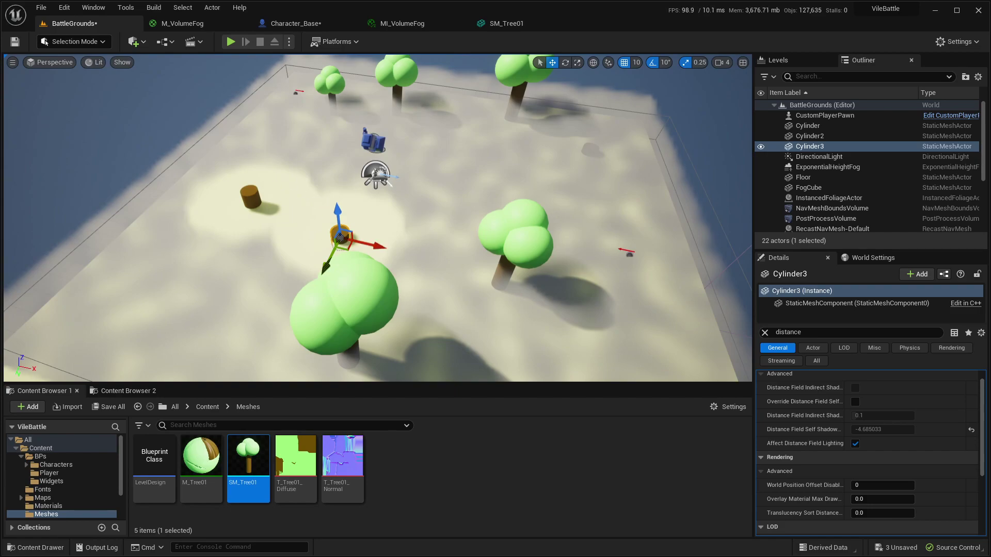
{"action": "key", "text": "f"}
{"action": "right_click_drag", "start_coordinate": [317, 183], "coordinate": [272, 166]}
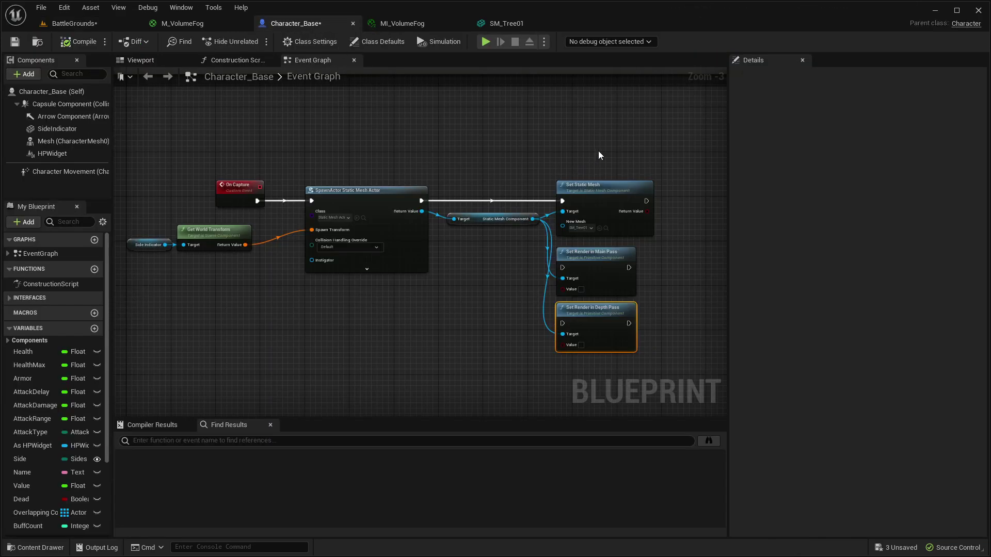
{"action": "left_click", "coordinate": [398, 24]}
{"action": "left_click", "coordinate": [202, 25]}
Trace the hole branch and the Vector Noise branch into the Subtract node that drives the Extinction input
{"action": "right_click_drag", "start_coordinate": [685, 127], "coordinate": [422, 106]}
{"action": "right_click_drag", "start_coordinate": [528, 151], "coordinate": [786, 150]}
{"action": "left_click_drag", "start_coordinate": [287, 98], "coordinate": [828, 361]}
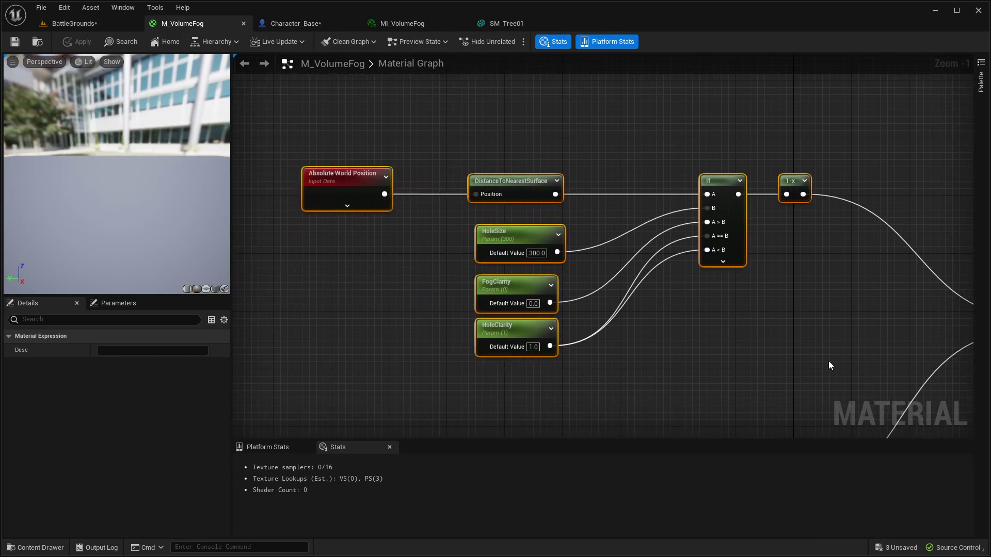
{"action": "right_click_drag", "start_coordinate": [849, 221], "coordinate": [495, 253]}
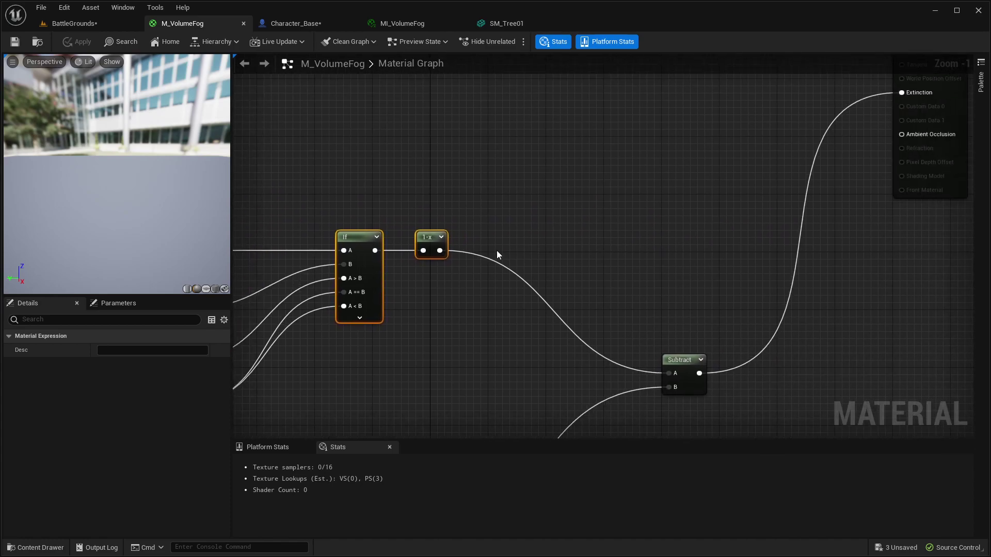
{"action": "right_click_drag", "start_coordinate": [611, 220], "coordinate": [753, 255]}
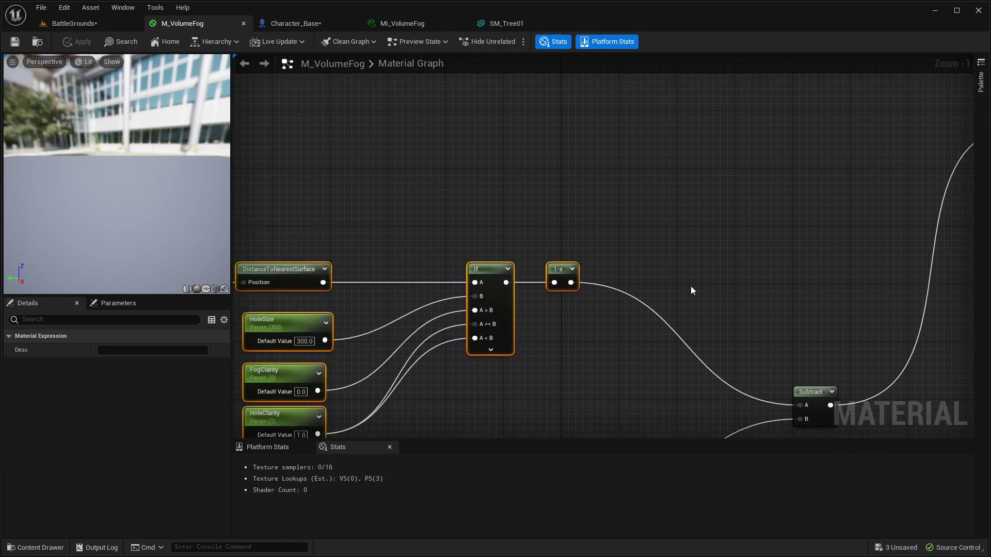
{"action": "right_click_drag", "start_coordinate": [691, 312], "coordinate": [760, 196]}
{"action": "scroll", "coordinate": [723, 244], "scroll_direction": "down", "scroll_amount": 2}
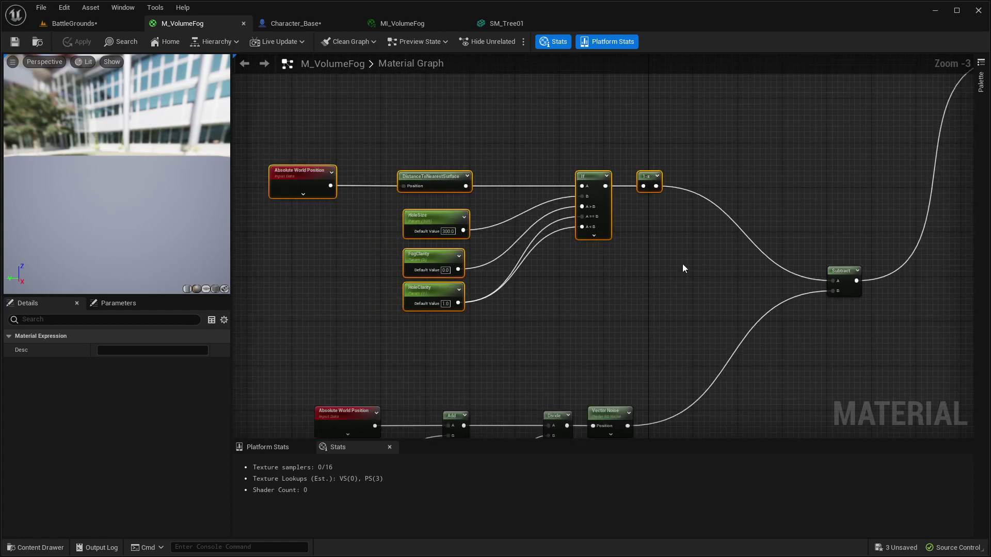
{"action": "right_click_drag", "start_coordinate": [646, 244], "coordinate": [615, 178]}
{"action": "left_click_drag", "start_coordinate": [280, 85], "coordinate": [647, 250]}
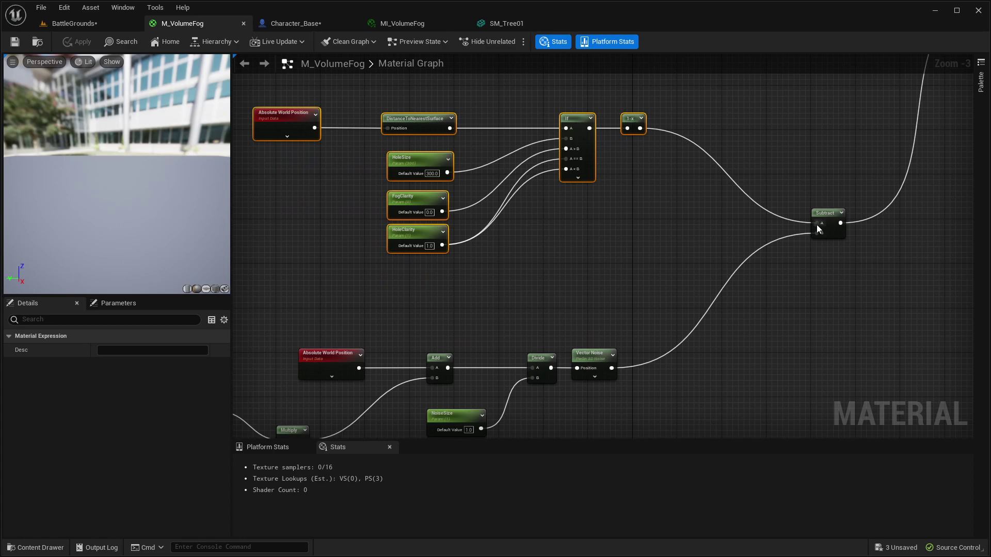
{"action": "right_click_drag", "start_coordinate": [744, 296], "coordinate": [791, 219]}
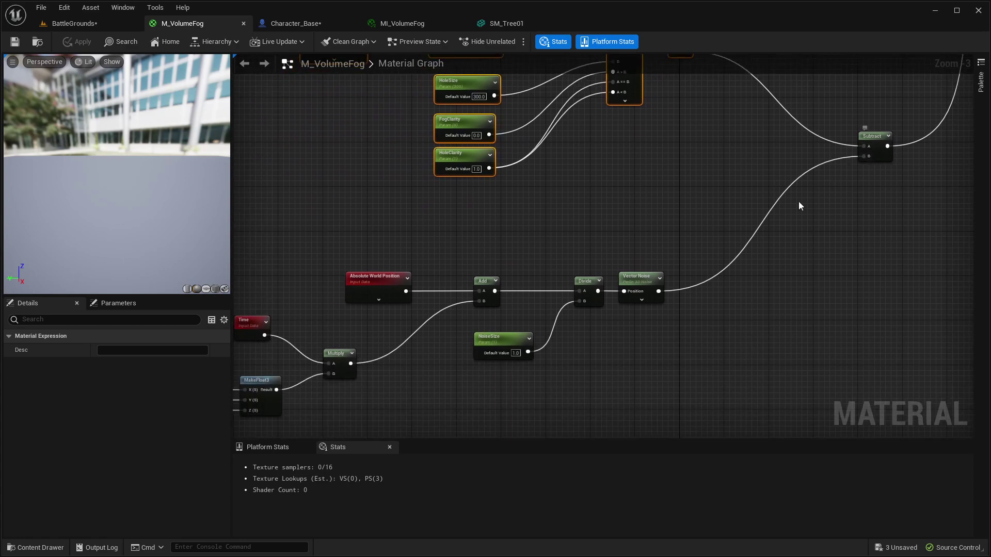
Examine the panning nodes of the noise branch, including Time, MakeFloat3 and Multiply
{"action": "right_click_drag", "start_coordinate": [530, 248], "coordinate": [684, 184]}
{"action": "left_click_drag", "start_coordinate": [308, 185], "coordinate": [548, 288]}
{"action": "left_click_drag", "start_coordinate": [301, 243], "coordinate": [544, 391]}
{"action": "scroll", "coordinate": [442, 312], "scroll_direction": "up", "scroll_amount": 3}
{"action": "right_click_drag", "start_coordinate": [442, 313], "coordinate": [554, 256]}
{"action": "left_click_drag", "start_coordinate": [376, 168], "coordinate": [710, 357]}
{"action": "left_click_drag", "start_coordinate": [478, 156], "coordinate": [699, 249]}
{"action": "left_click_drag", "start_coordinate": [366, 240], "coordinate": [596, 308]}
Examine the noise branch from Absolute World Position to Vector Noise, including the noise types offered by its Function setting
{"action": "right_click_drag", "start_coordinate": [819, 233], "coordinate": [488, 276]}
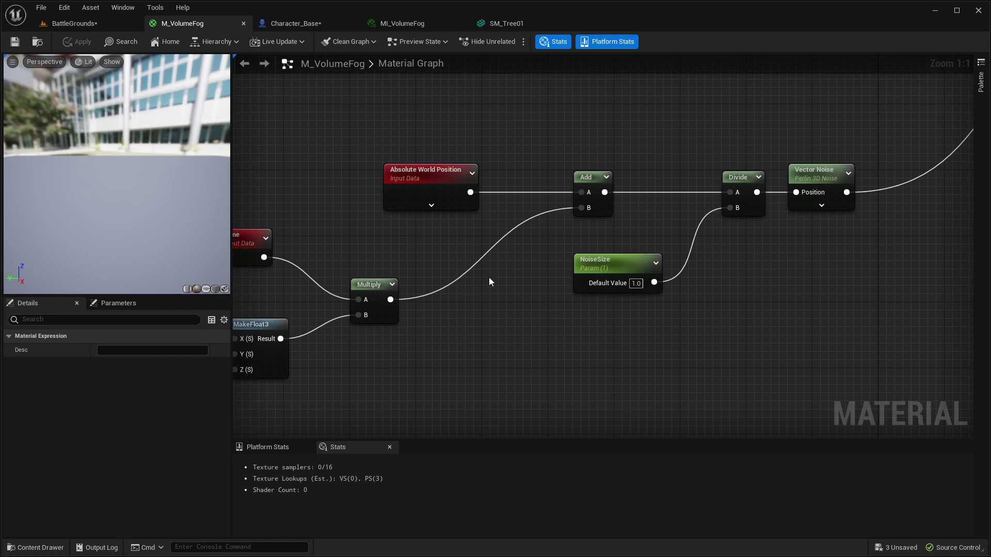
{"action": "left_click", "coordinate": [488, 275]}
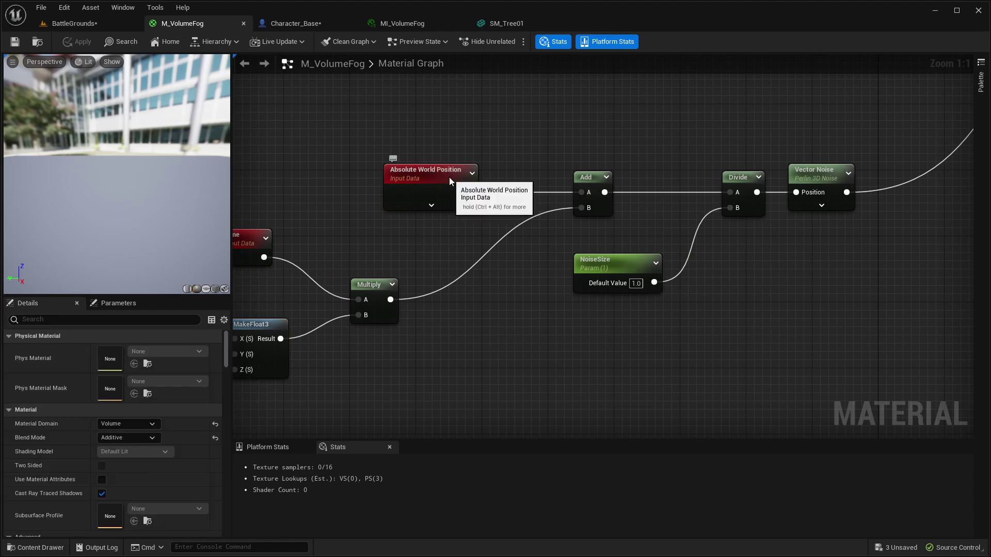
{"action": "left_click", "coordinate": [445, 175]}
{"action": "right_click_drag", "start_coordinate": [674, 183], "coordinate": [572, 192]}
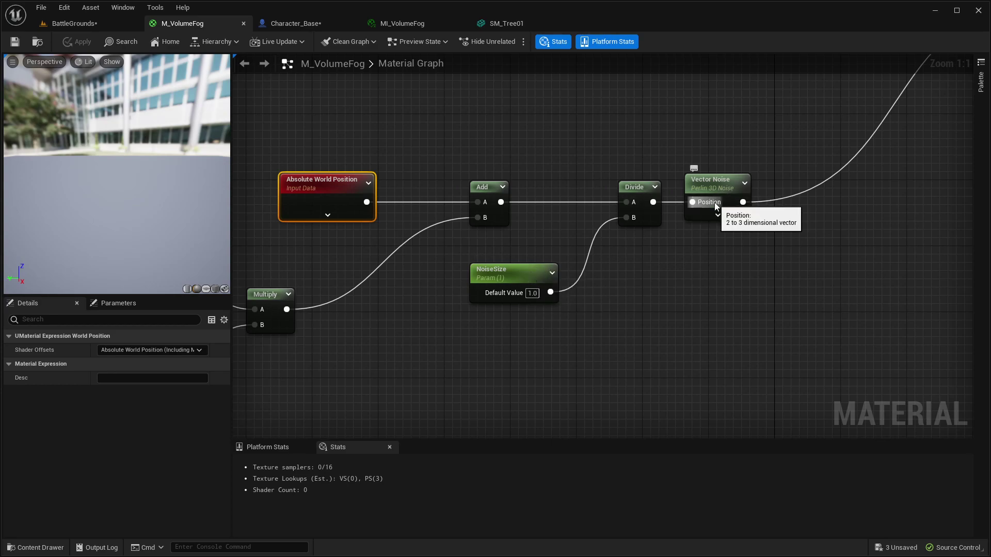
{"action": "left_click", "coordinate": [720, 180]}
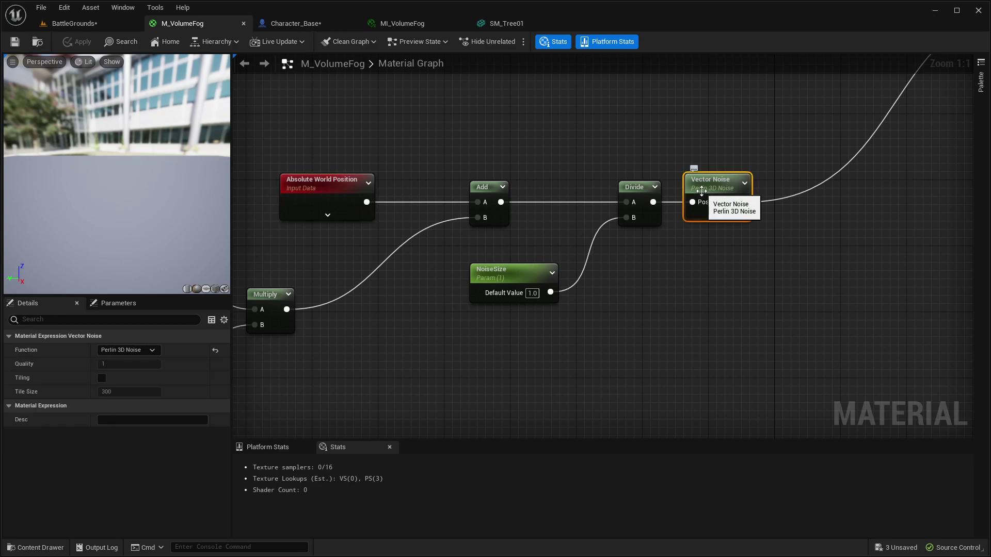
{"action": "left_click", "coordinate": [143, 349]}
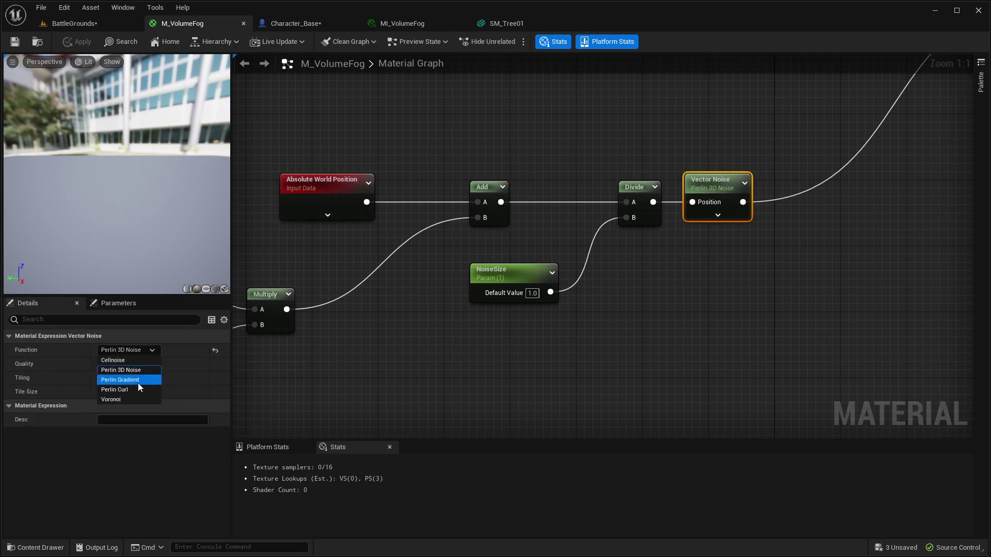
Try a volume texture parameter node below Vector Noise, pull a wire from its UVs input and undo the addition
{"action": "right_click", "coordinate": [701, 280]}
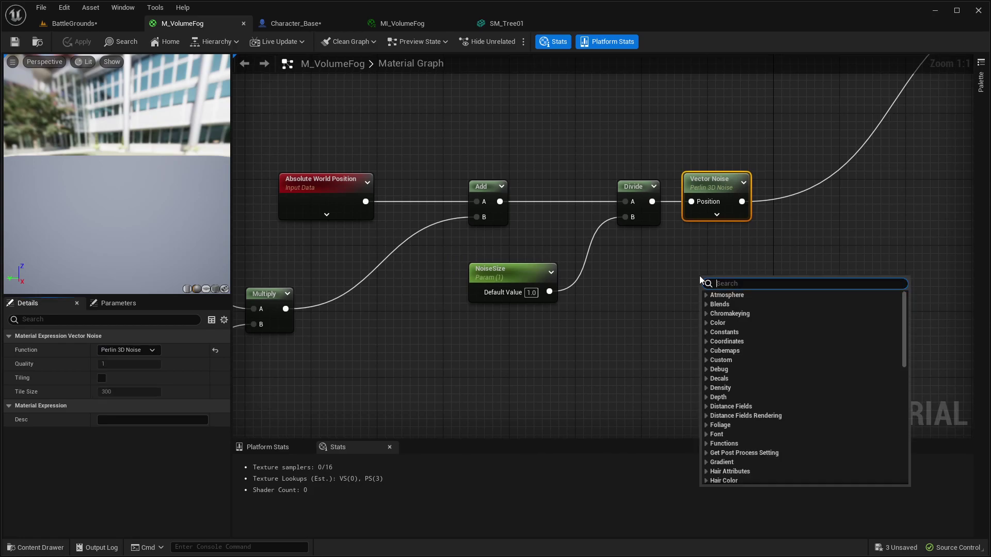
{"action": "type", "text": "volume textu"}
{"action": "key", "text": "Return"}
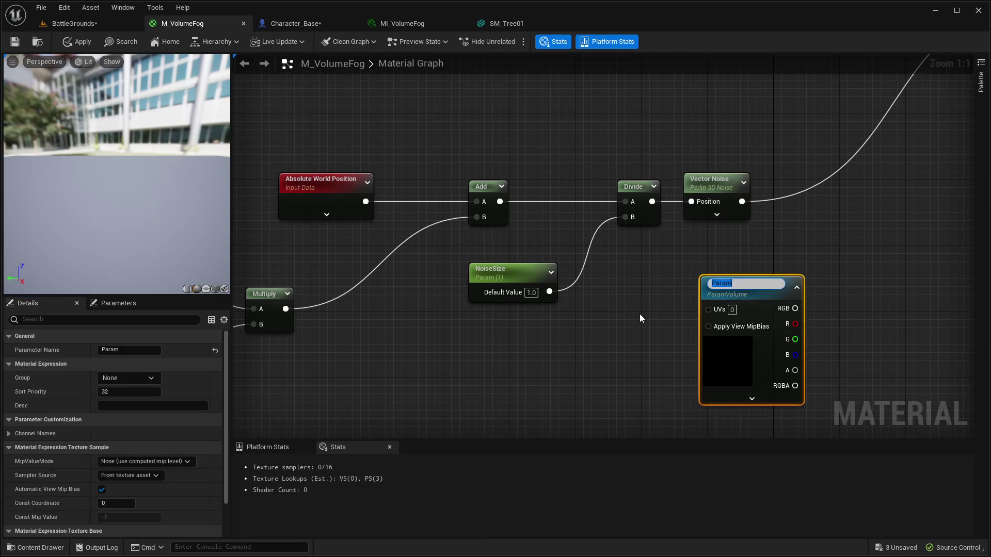
{"action": "right_click_drag", "start_coordinate": [646, 304], "coordinate": [580, 283]}
{"action": "left_click_drag", "start_coordinate": [642, 288], "coordinate": [574, 310]}
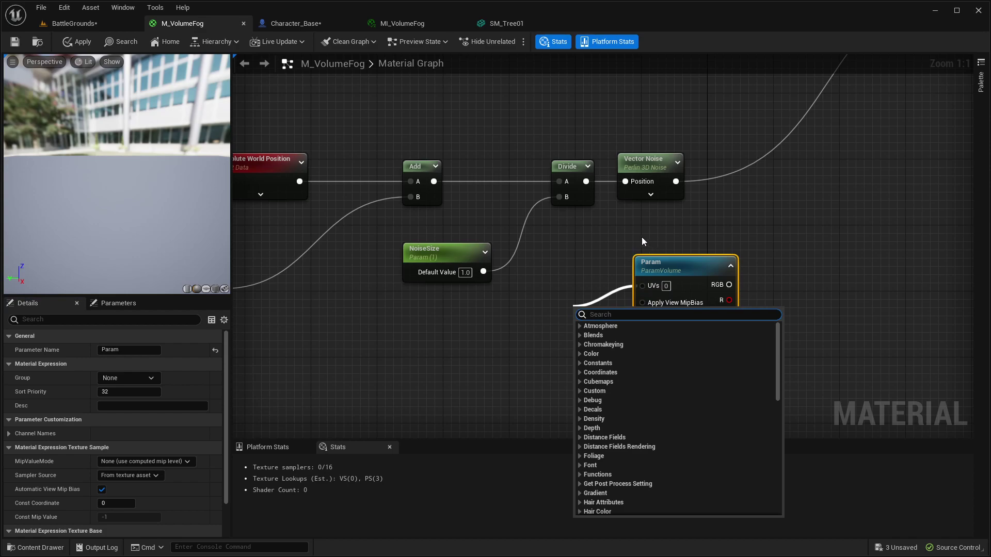
{"action": "left_click", "coordinate": [794, 249]}
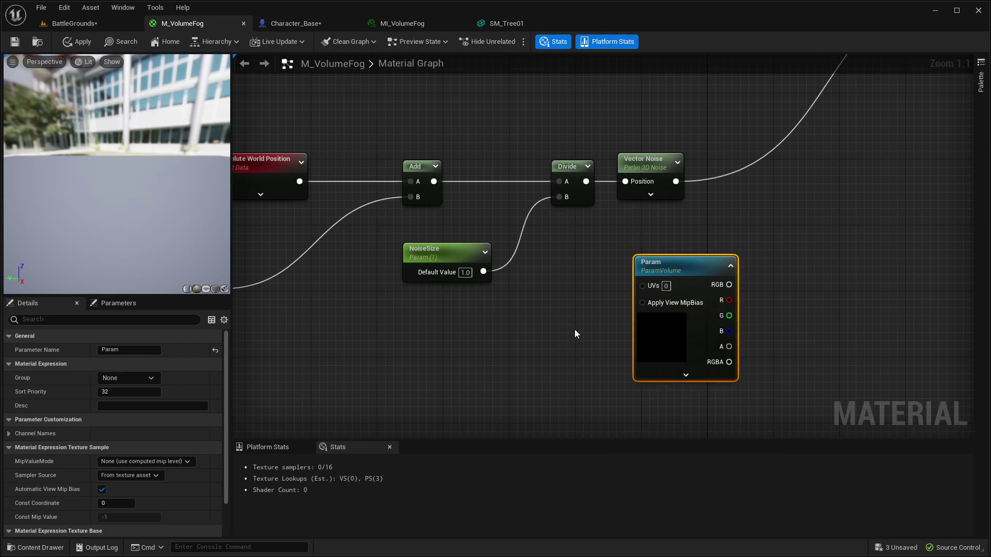
{"action": "key", "text": "ctrl+z"}
Review the hole and noise branches up to the Subtract node and highlight the entire graph through to the Extinction input
{"action": "right_click_drag", "start_coordinate": [800, 206], "coordinate": [730, 329]}
{"action": "left_click_drag", "start_coordinate": [579, 230], "coordinate": [605, 379]}
{"action": "scroll", "coordinate": [588, 292], "scroll_direction": "down", "scroll_amount": 3}
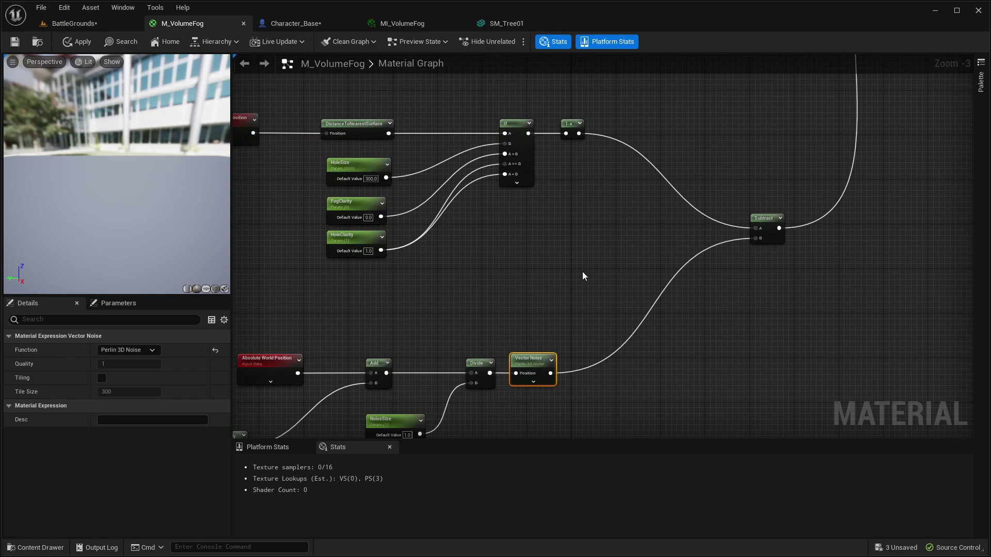
{"action": "right_click_drag", "start_coordinate": [527, 299], "coordinate": [557, 223]}
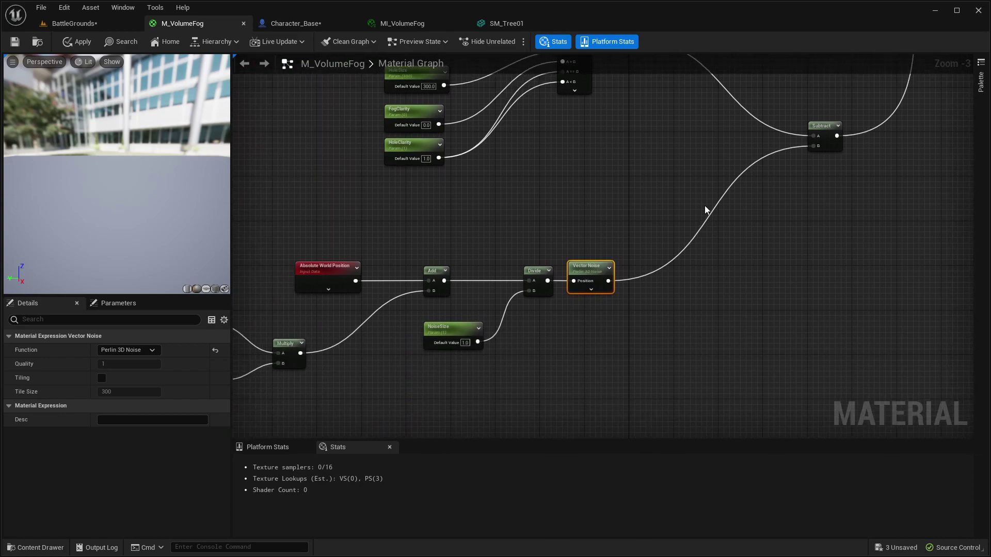
{"action": "right_click_drag", "start_coordinate": [713, 215], "coordinate": [560, 247]}
{"action": "scroll", "coordinate": [544, 217], "scroll_direction": "down", "scroll_amount": 4}
{"action": "right_click_drag", "start_coordinate": [507, 224], "coordinate": [590, 303]}
{"action": "left_click_drag", "start_coordinate": [367, 193], "coordinate": [671, 434]}
{"action": "left_click_drag", "start_coordinate": [430, 139], "coordinate": [775, 360]}
{"action": "right_click_drag", "start_coordinate": [775, 360], "coordinate": [444, 279]}
{"action": "scroll", "coordinate": [288, 222], "scroll_direction": "up", "scroll_amount": 3}
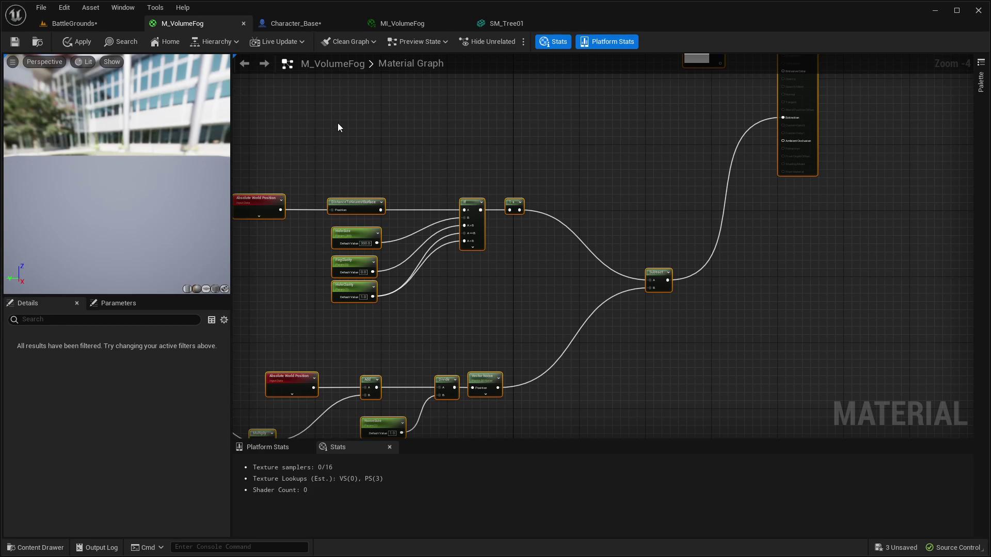
Move Cylinder3 around the BattleGrounds level and inspect how the fog hole follows it
{"action": "left_click", "coordinate": [75, 23]}
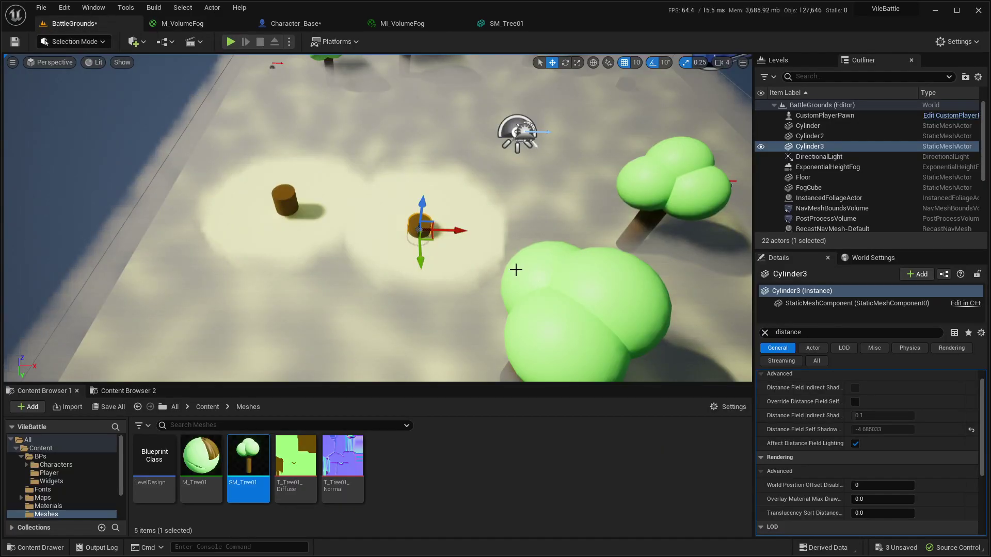
{"action": "left_click_drag", "start_coordinate": [423, 251], "coordinate": [453, 376]}
{"action": "right_click_drag", "start_coordinate": [524, 314], "coordinate": [479, 350]}
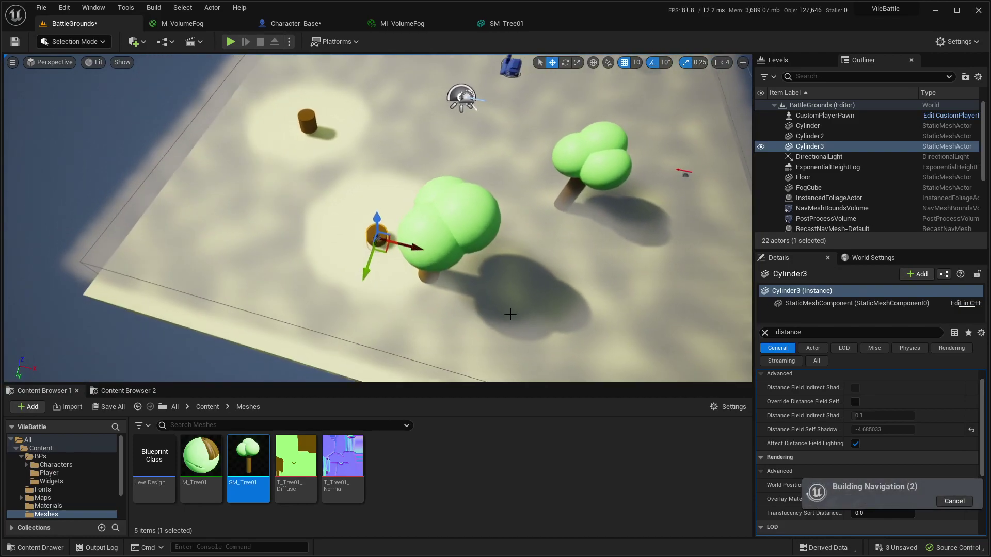
{"action": "left_click_drag", "start_coordinate": [416, 253], "coordinate": [360, 245]}
{"action": "right_click_drag", "start_coordinate": [454, 253], "coordinate": [361, 248]}
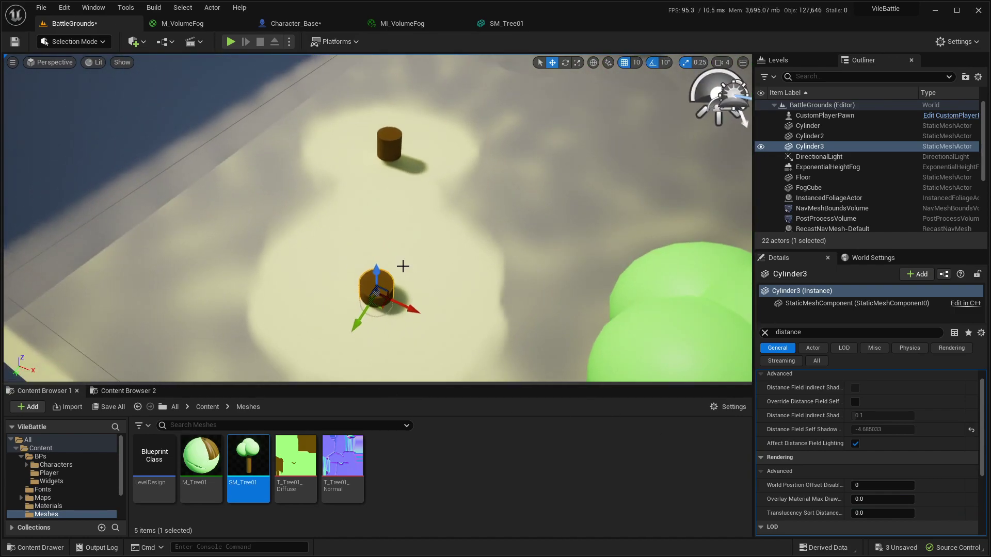
Toggle Affect Distance Field Lighting off and on again for Cylinder3, checking the fog holes around the cylinders
{"action": "left_click", "coordinate": [856, 447]}
{"action": "left_click", "coordinate": [856, 447]}
{"action": "mouse_move", "coordinate": [494, 244]}
{"action": "right_mouse_down"}
{"action": "mouse_move", "coordinate": [454, 222]}
{"action": "mouse_move", "coordinate": [494, 244]}
{"action": "right_mouse_up"}
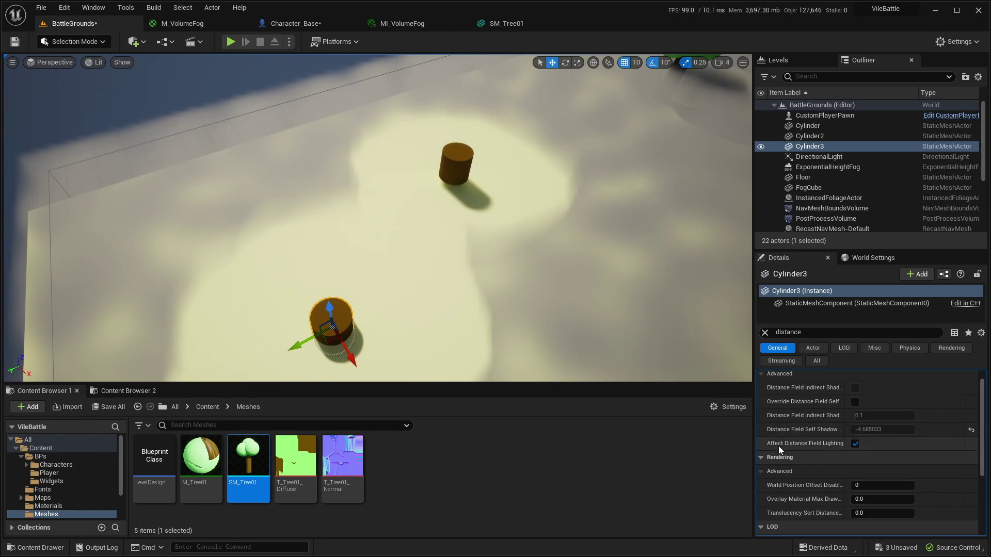
{"action": "mouse_move", "coordinate": [444, 272]}
{"action": "right_mouse_down"}
{"action": "mouse_move", "coordinate": [521, 263]}
{"action": "mouse_move", "coordinate": [460, 276]}
{"action": "right_mouse_up"}
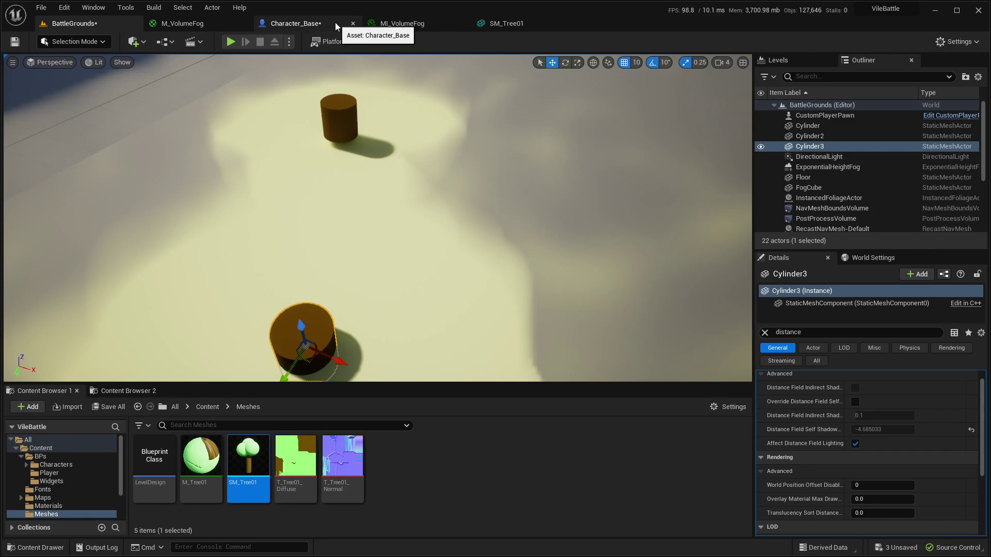
Examine the node chain below the comment box in the Character_Base Event Graph, from its custom event to the static mesh nodes
{"action": "left_click", "coordinate": [323, 21]}
{"action": "right_click_drag", "start_coordinate": [387, 186], "coordinate": [367, 212]}
{"action": "scroll", "coordinate": [411, 310], "scroll_direction": "down", "scroll_amount": 2}
{"action": "left_click", "coordinate": [425, 219]}
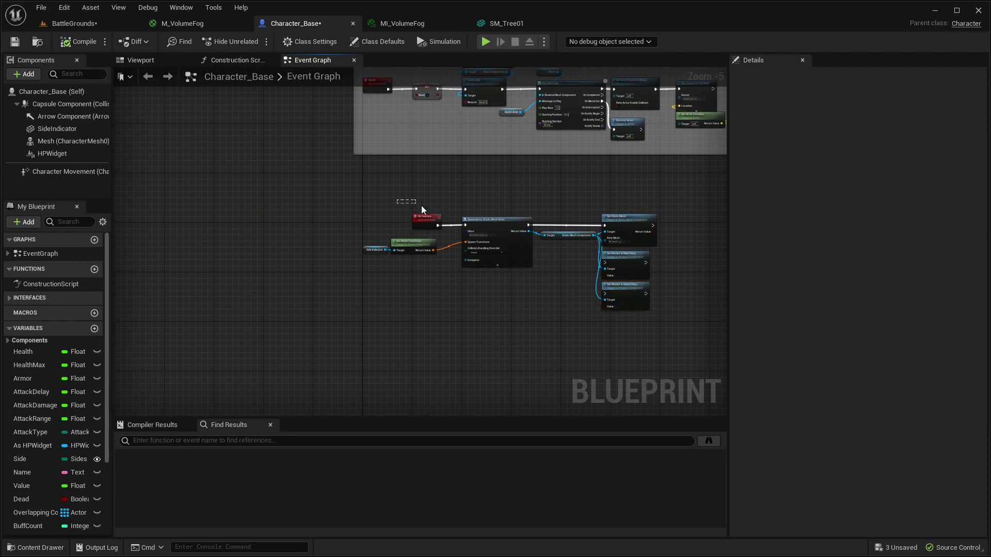
{"action": "left_click", "coordinate": [395, 296]}
{"action": "right_click_drag", "start_coordinate": [446, 284], "coordinate": [447, 252]}
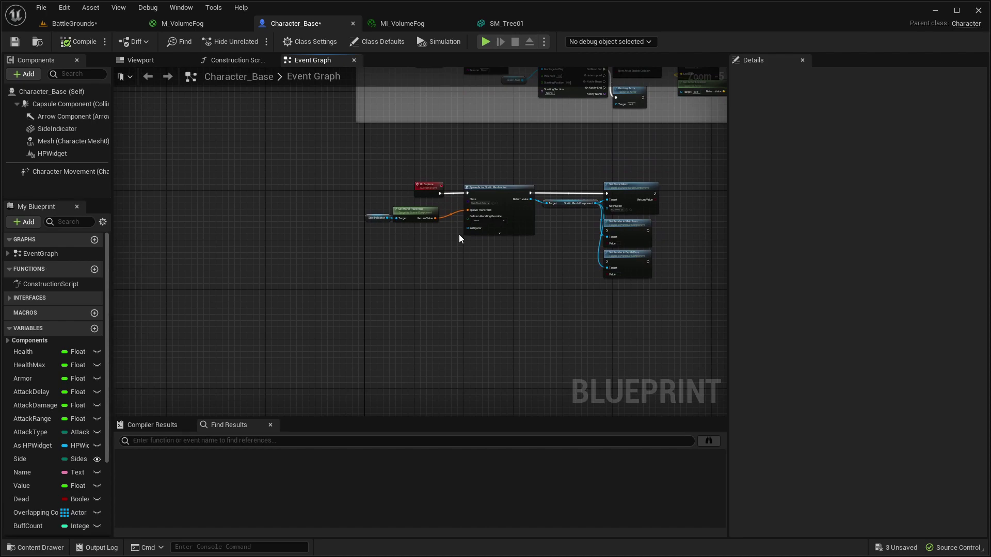
Return to the BattleGrounds level, preview the fog in a full-screen play session and stop it
{"action": "left_click", "coordinate": [77, 24]}
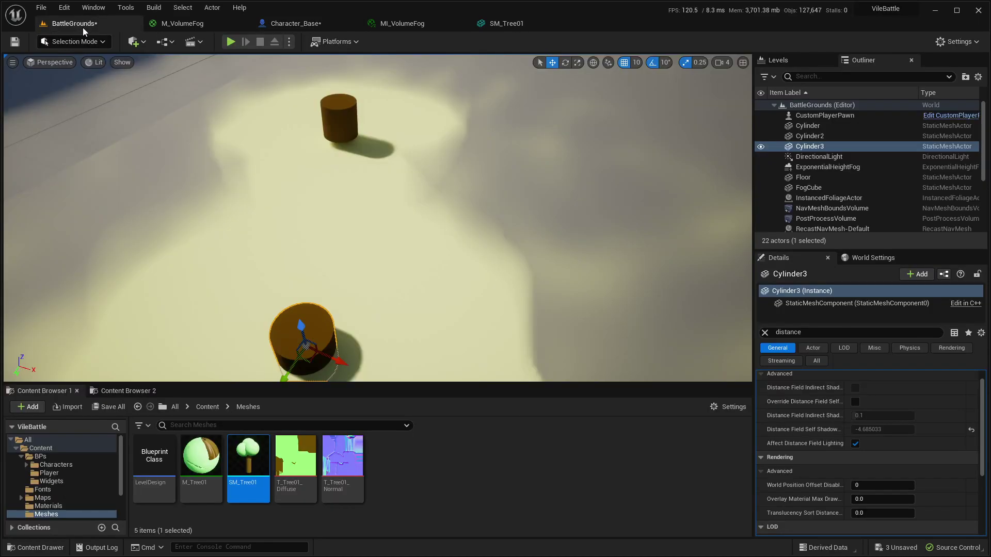
{"action": "right_click_drag", "start_coordinate": [378, 218], "coordinate": [485, 268]}
{"action": "right_click_drag", "start_coordinate": [382, 85], "coordinate": [379, 82]}
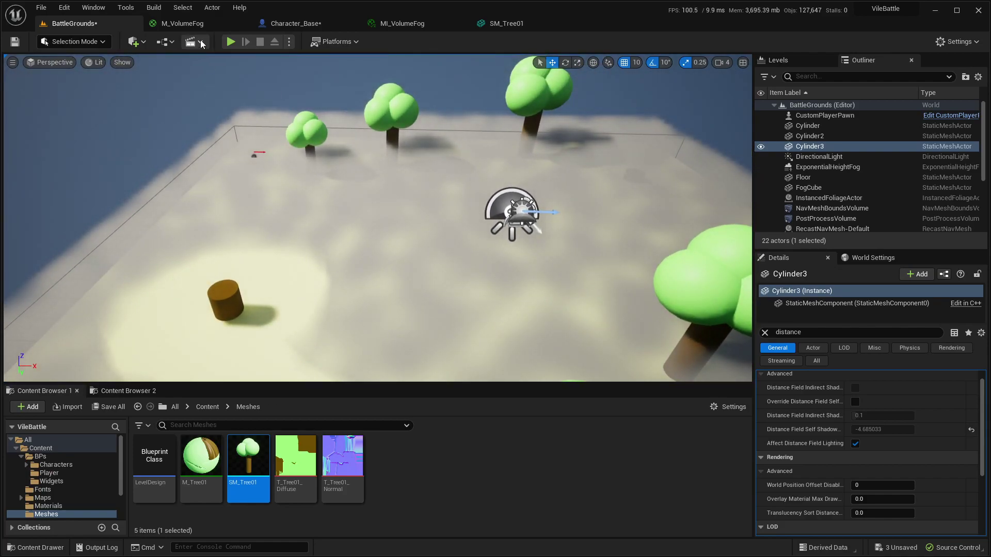
{"action": "left_click", "coordinate": [231, 41]}
{"action": "key", "text": "F11"}
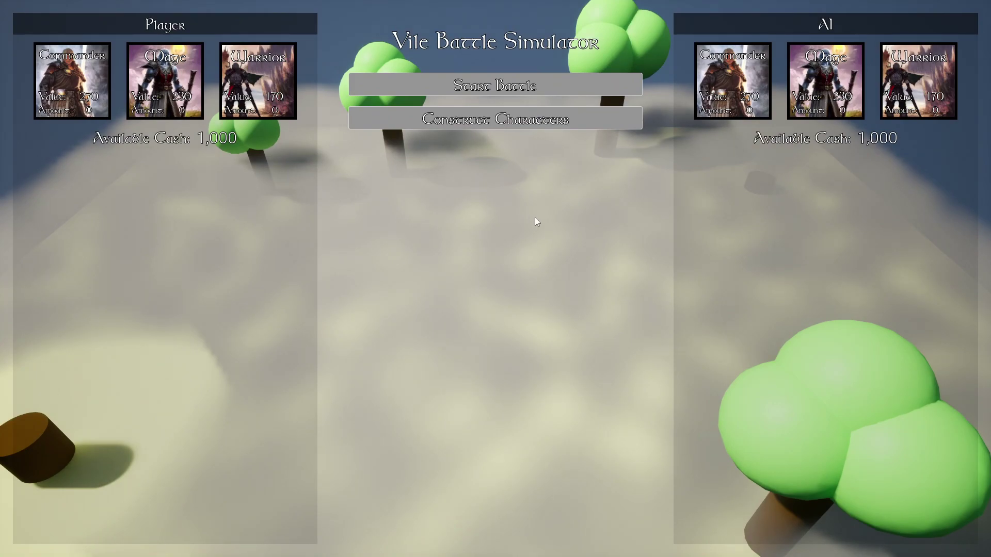
{"action": "key", "text": "F11"}
{"action": "left_click", "coordinate": [261, 42]}
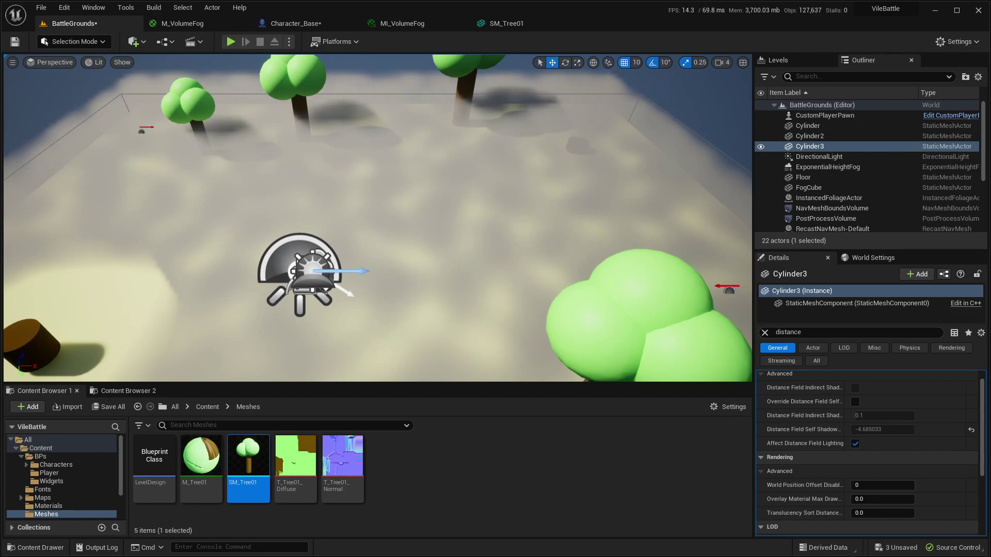
Play the level, recruit Warriors, construct the characters to watch the fog clear around them and stop the simulation
{"action": "left_click", "coordinate": [229, 43]}
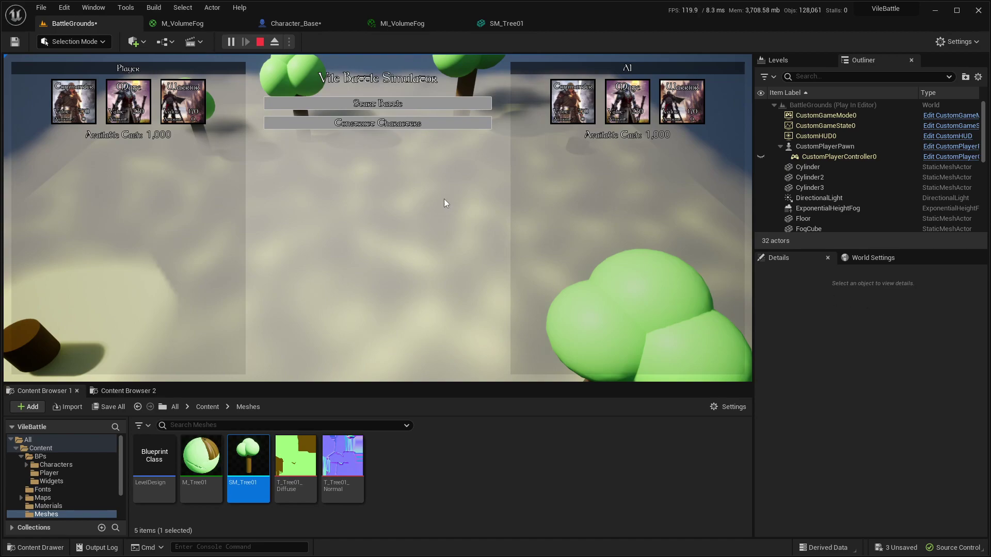
{"action": "left_click", "coordinate": [171, 104]}
{"action": "left_click", "coordinate": [171, 104]}
{"action": "left_click", "coordinate": [171, 104]}
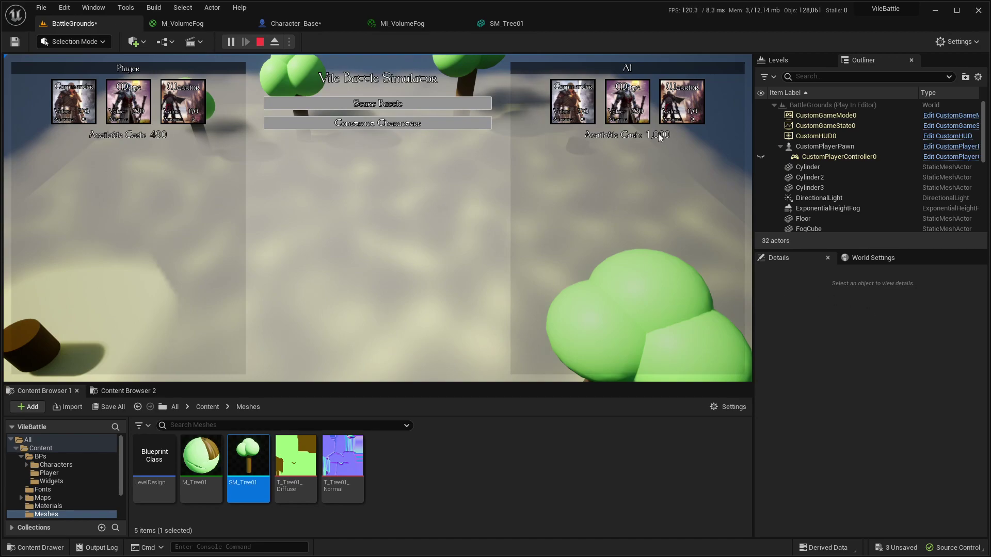
{"action": "left_click", "coordinate": [388, 128]}
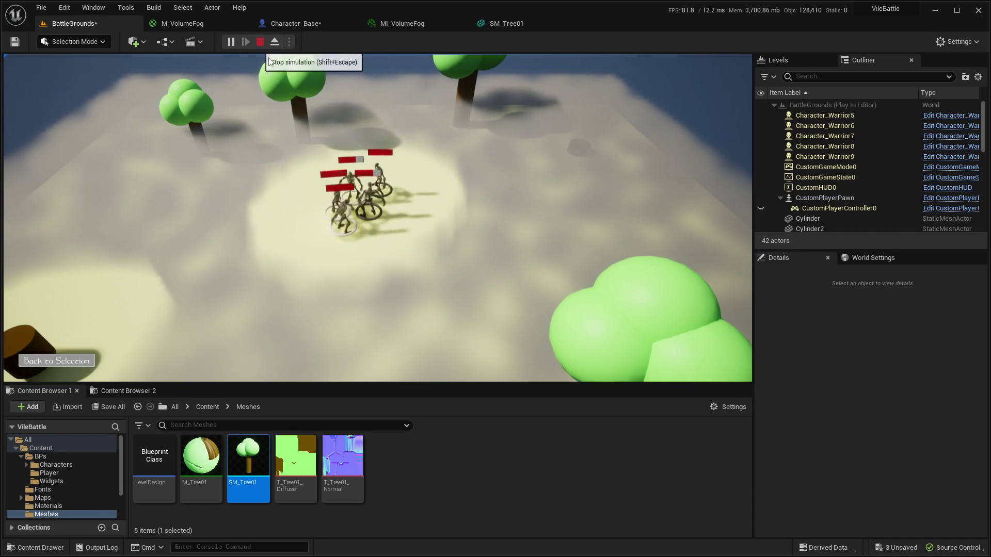
{"action": "left_click", "coordinate": [260, 42]}
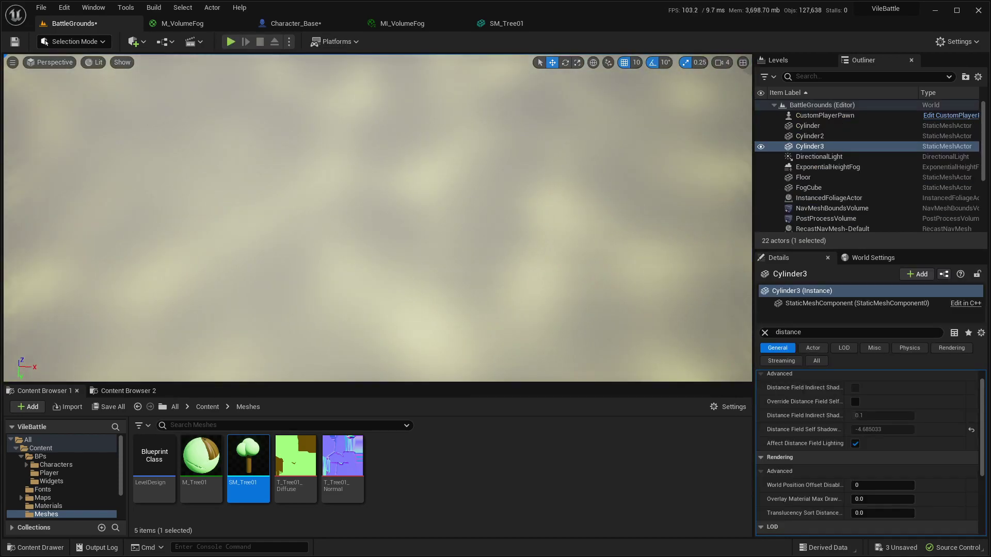
{"action": "key", "text": "s"}
{"action": "right_click_drag", "start_coordinate": [329, 111], "coordinate": [328, 112]}
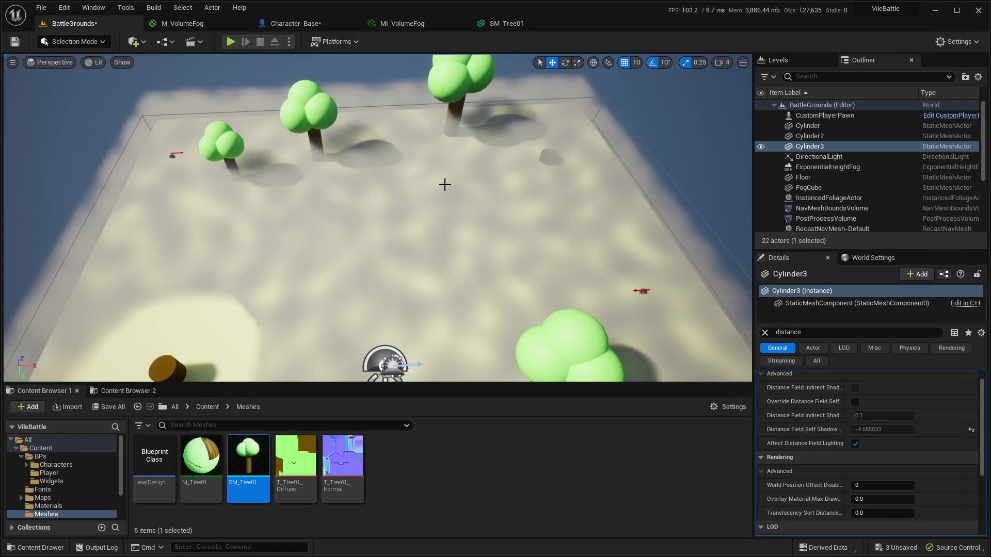
{"action": "right_click_drag", "start_coordinate": [403, 230], "coordinate": [369, 229]}
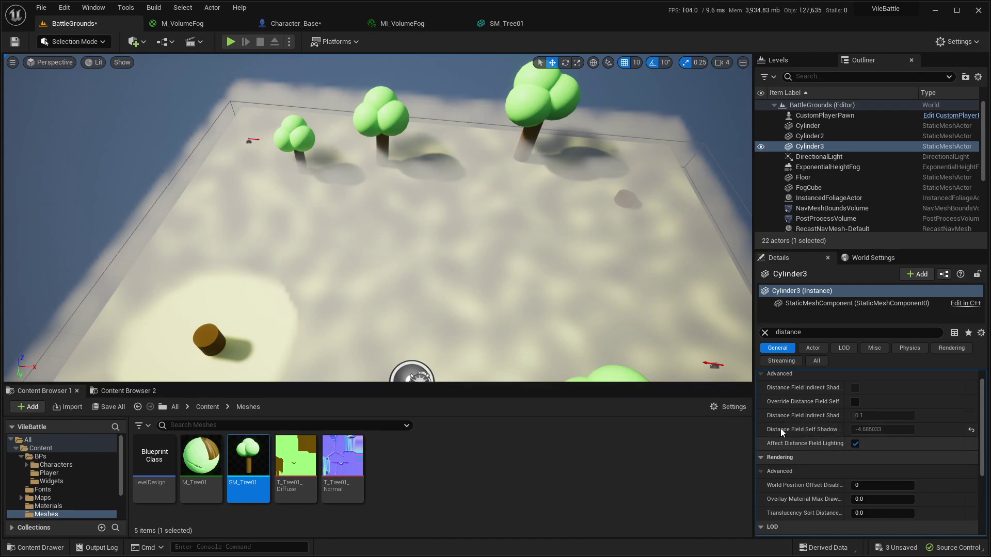
{"action": "mouse_move", "coordinate": [563, 212]}
{"action": "right_mouse_down"}
{"action": "mouse_move", "coordinate": [485, 217]}
{"action": "mouse_move", "coordinate": [563, 213]}
{"action": "right_mouse_up"}
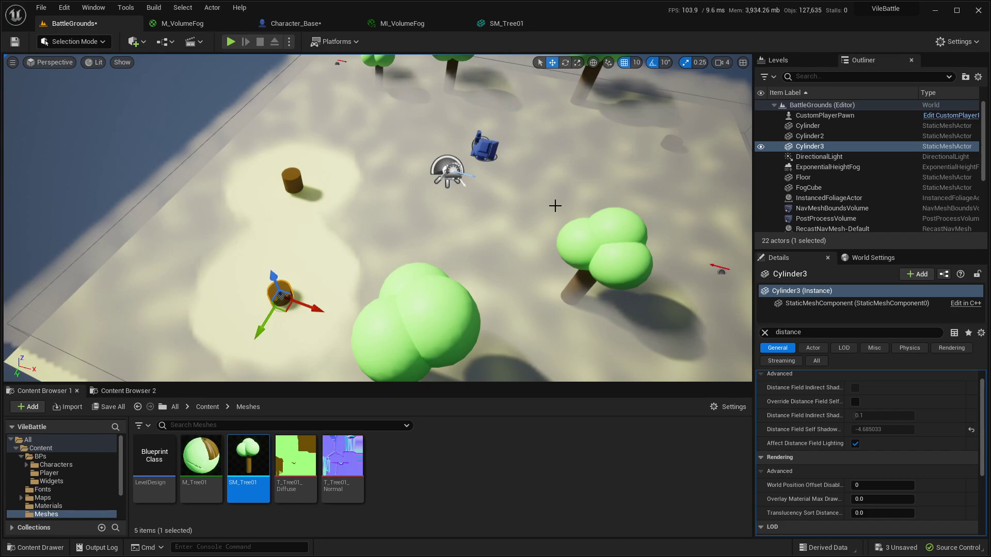
Try to find an Affect Distance Field Lighting node for a SideIndicator reference in Character_Base and delete the reference
{"action": "left_click", "coordinate": [292, 23]}
{"action": "scroll", "coordinate": [401, 241], "scroll_direction": "up", "scroll_amount": 5}
{"action": "left_click_drag", "start_coordinate": [52, 124], "coordinate": [341, 239]}
{"action": "left_click", "coordinate": [58, 130]}
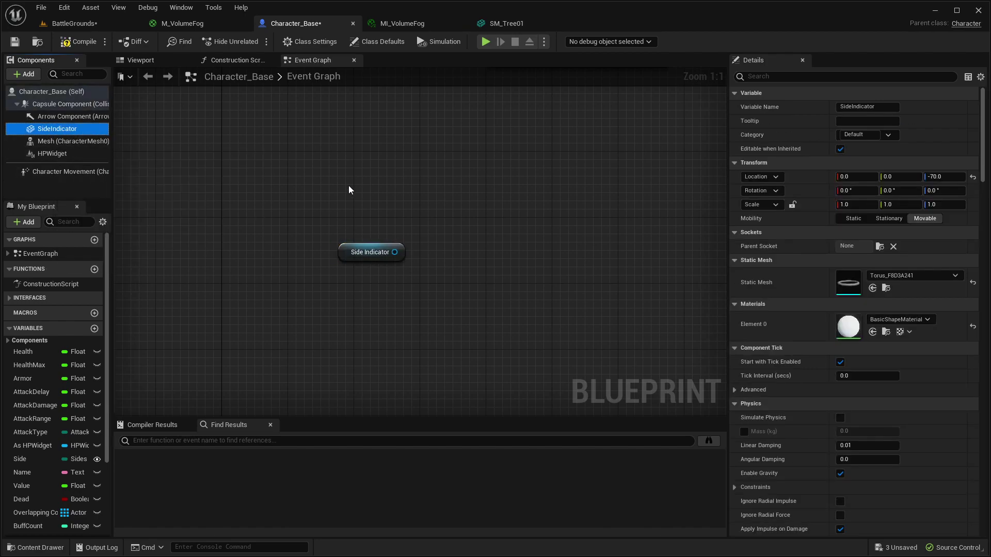
{"action": "right_click_drag", "start_coordinate": [215, 159], "coordinate": [262, 176]}
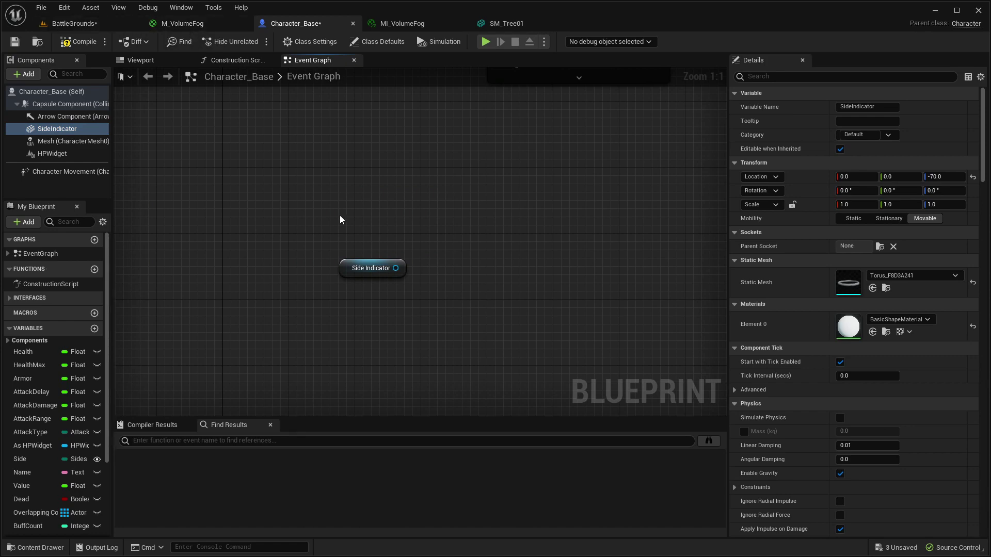
{"action": "left_click", "coordinate": [44, 128]}
{"action": "right_click_drag", "start_coordinate": [476, 246], "coordinate": [382, 219]}
{"action": "left_click_drag", "start_coordinate": [305, 241], "coordinate": [366, 253]}
{"action": "type", "text": "affect"}
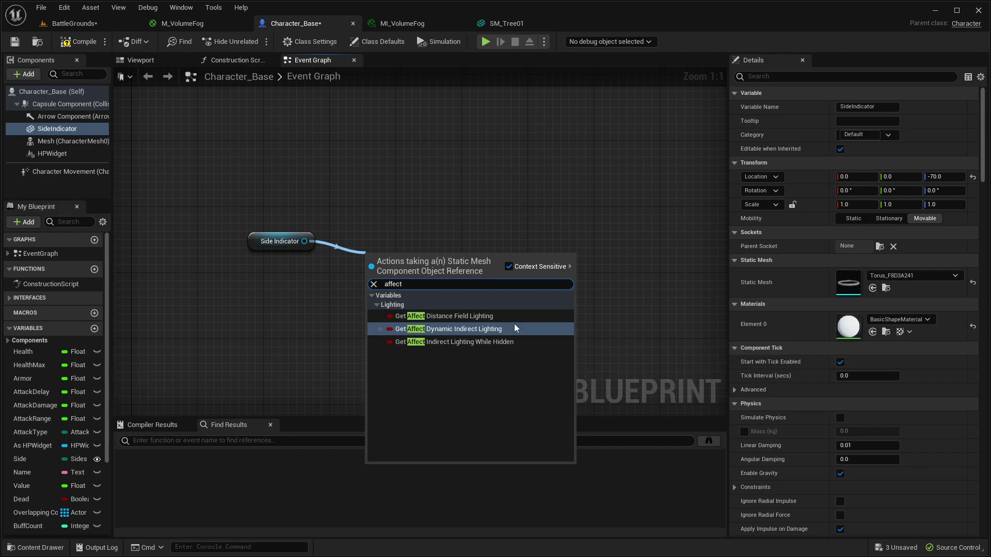
{"action": "left_click", "coordinate": [352, 342]}
{"action": "key", "text": "Delete"}
Examine the On Capture event and its SpawnActor Static Mesh Actor node in the Character_Base Event Graph
{"action": "right_click_drag", "start_coordinate": [361, 191], "coordinate": [429, 304]}
{"action": "scroll", "coordinate": [491, 345], "scroll_direction": "down", "scroll_amount": 7}
{"action": "scroll", "coordinate": [421, 312], "scroll_direction": "up", "scroll_amount": 7}
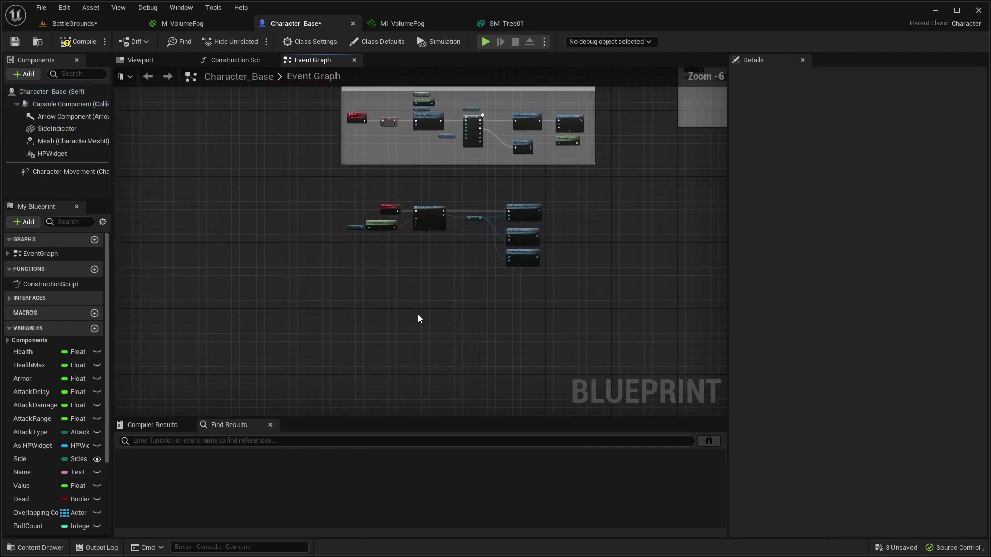
{"action": "right_click_drag", "start_coordinate": [387, 310], "coordinate": [401, 369]}
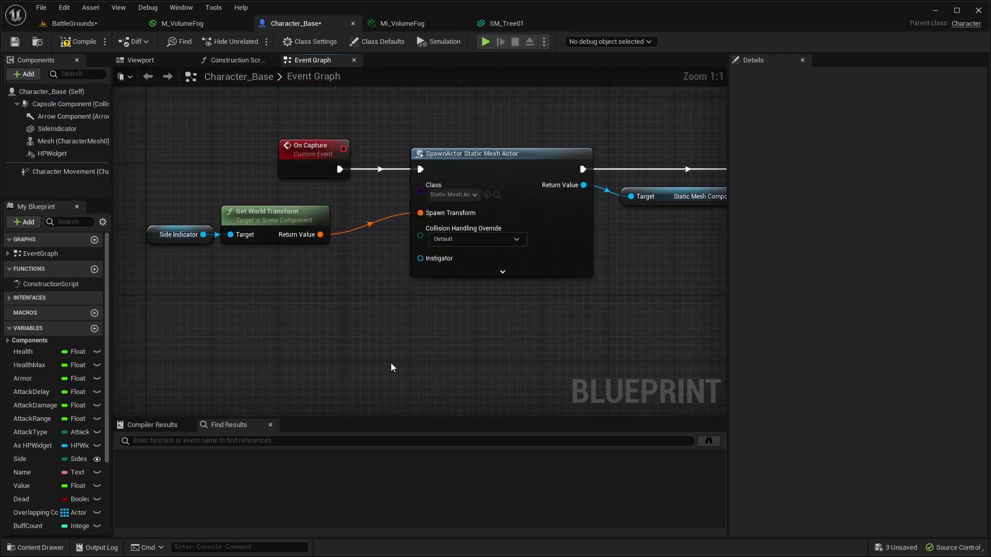
{"action": "left_click_drag", "start_coordinate": [252, 96], "coordinate": [368, 180]}
{"action": "right_click_drag", "start_coordinate": [230, 99], "coordinate": [318, 175]}
{"action": "left_click_drag", "start_coordinate": [302, 180], "coordinate": [455, 278]}
{"action": "right_click_drag", "start_coordinate": [464, 280], "coordinate": [401, 234]}
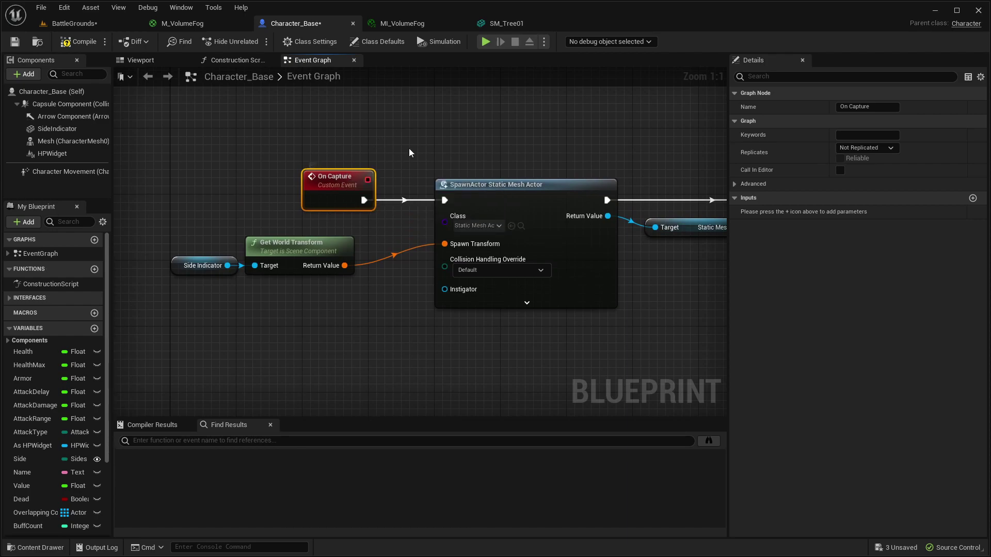
{"action": "left_click_drag", "start_coordinate": [409, 153], "coordinate": [635, 327]}
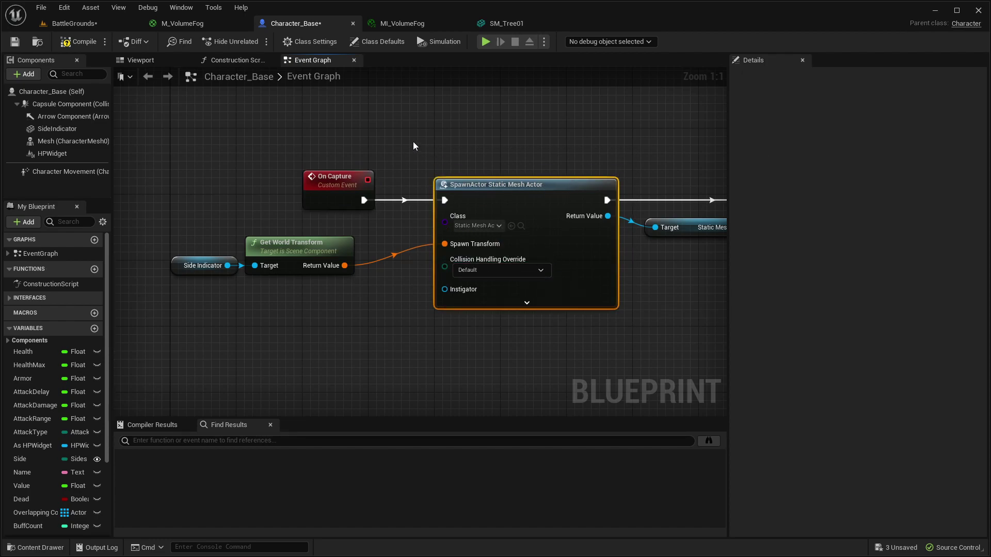
Search the SM_Tree01 mesh details for distance field settings and close the mesh editor
{"action": "left_click", "coordinate": [506, 24]}
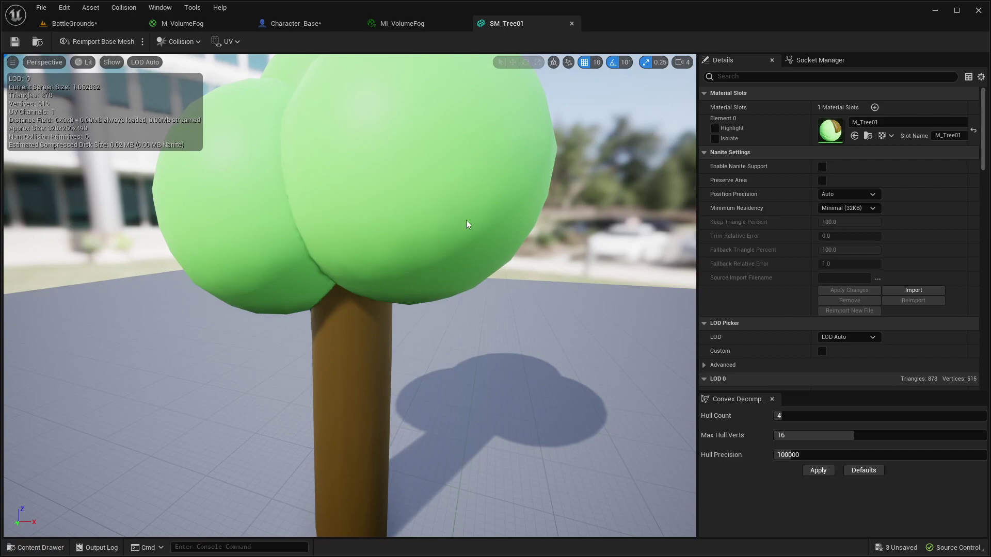
{"action": "left_click", "coordinate": [761, 76]}
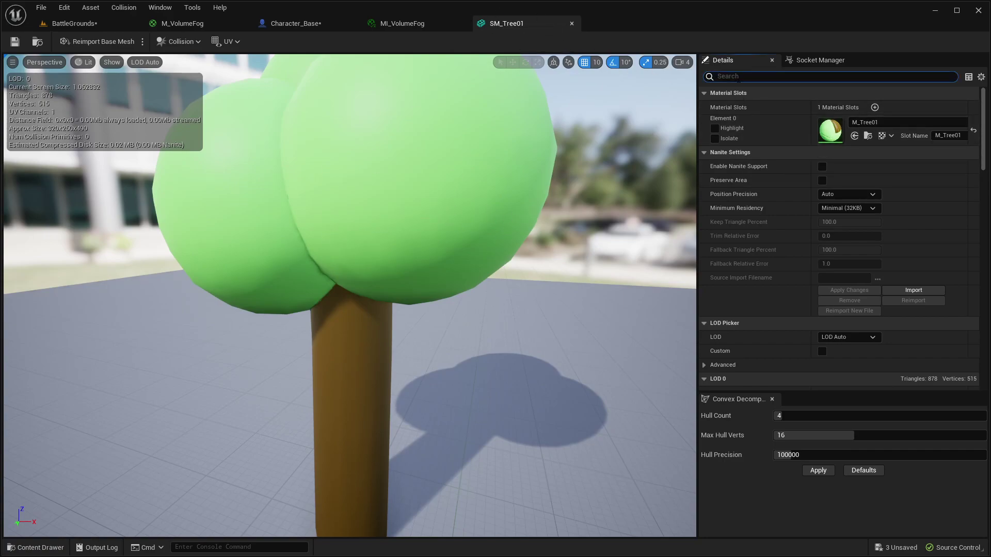
{"action": "type", "text": "dst"}
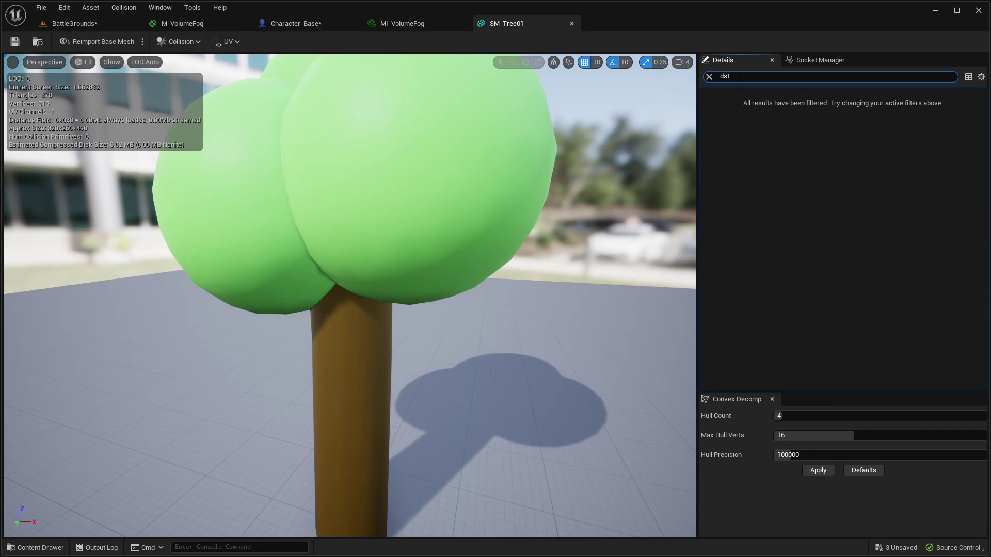
{"action": "key", "text": "BackSpace"}
{"action": "key", "text": "BackSpace"}
{"action": "type", "text": "istan"}
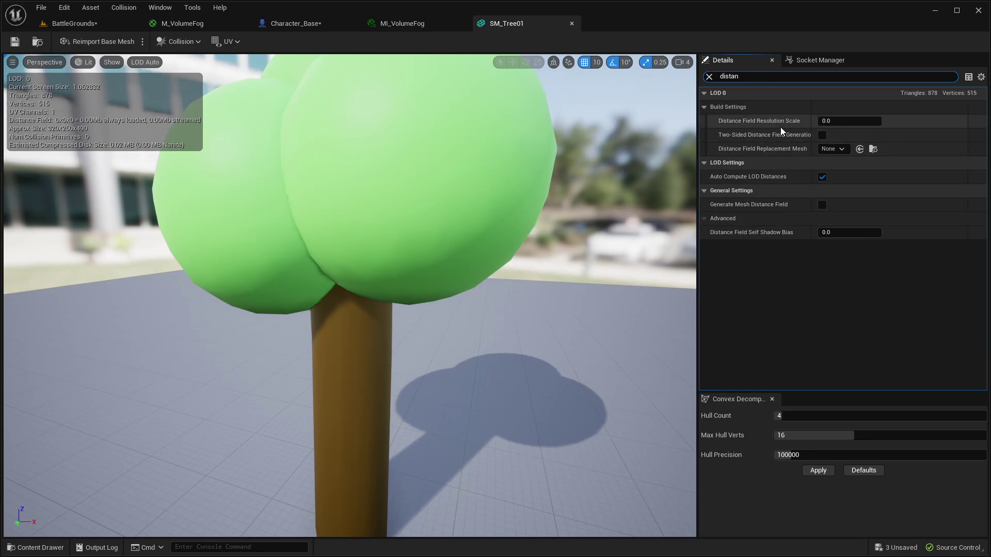
{"action": "key", "text": "ctrl+a"}
{"action": "type", "text": "field"}
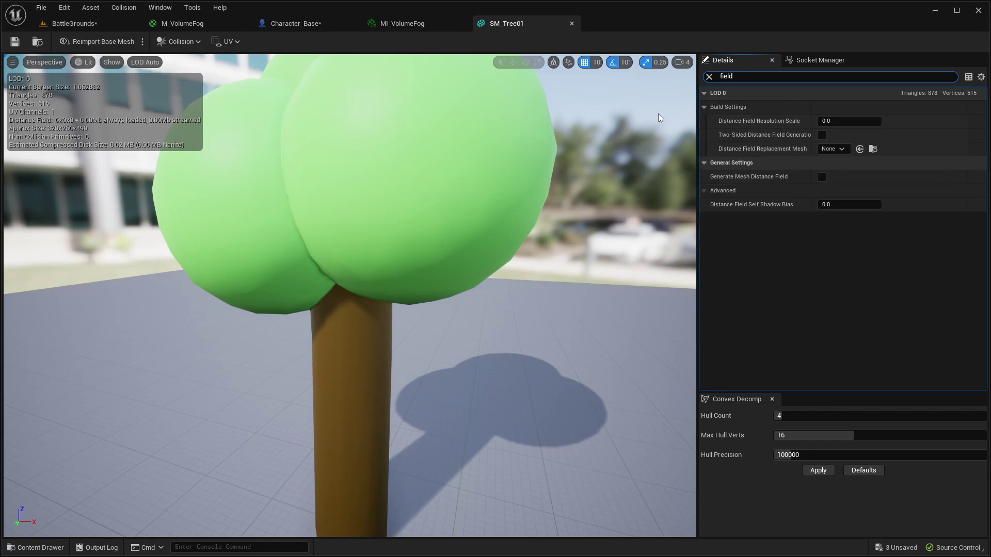
{"action": "mouse_move", "coordinate": [779, 183]}
{"action": "left_click", "coordinate": [445, 27]}
{"action": "left_click", "coordinate": [572, 24]}
Examine the Static Mesh Component reference and its links to the mesh and render pass nodes in Character_Base
{"action": "left_click", "coordinate": [333, 21]}
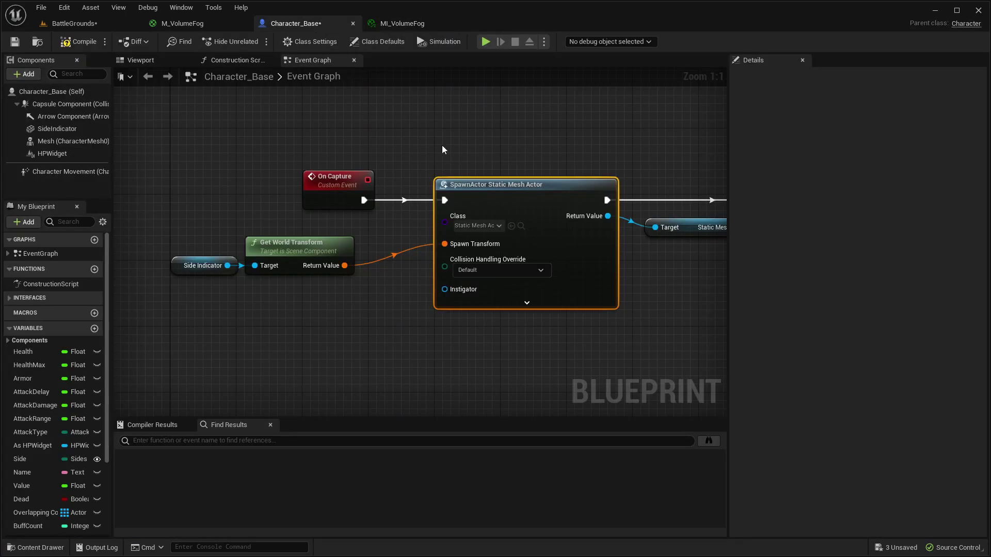
{"action": "left_click_drag", "start_coordinate": [453, 151], "coordinate": [535, 253]}
{"action": "right_click_drag", "start_coordinate": [536, 253], "coordinate": [433, 240]}
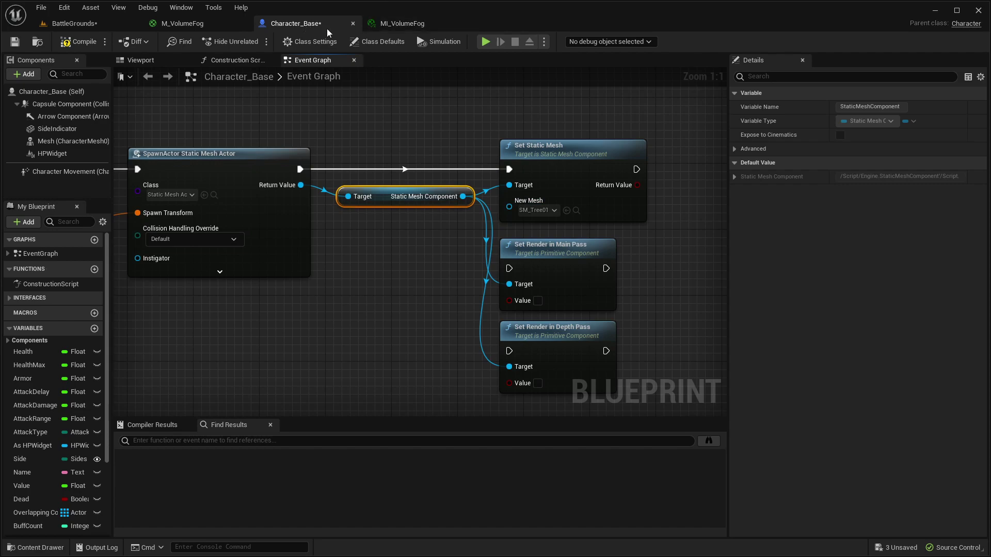
{"action": "right_click_drag", "start_coordinate": [422, 144], "coordinate": [463, 155]}
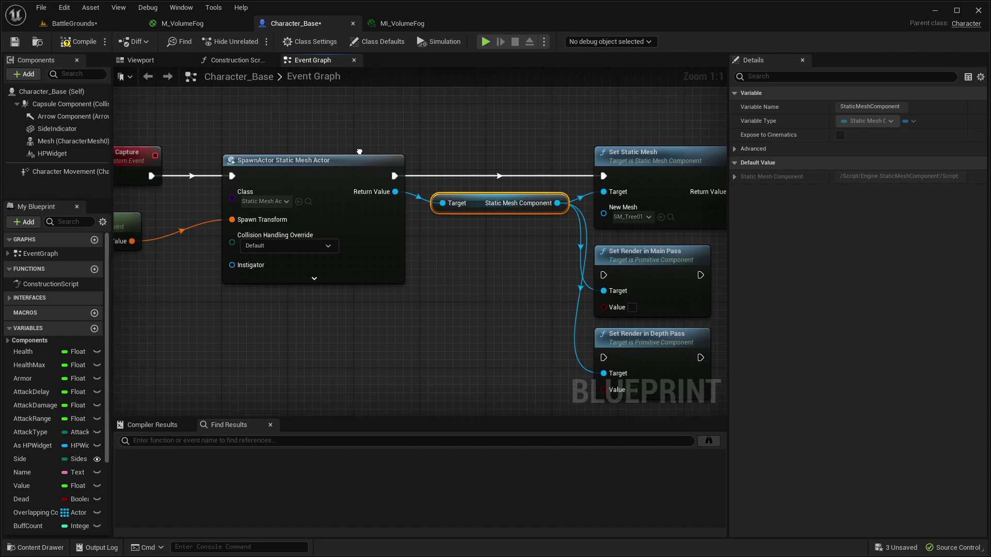
{"action": "right_click_drag", "start_coordinate": [197, 82], "coordinate": [310, 125]}
Return to the BattleGrounds level, select the first Cylinder in the cleared fog and turn off its Visible property
{"action": "left_click", "coordinate": [88, 24]}
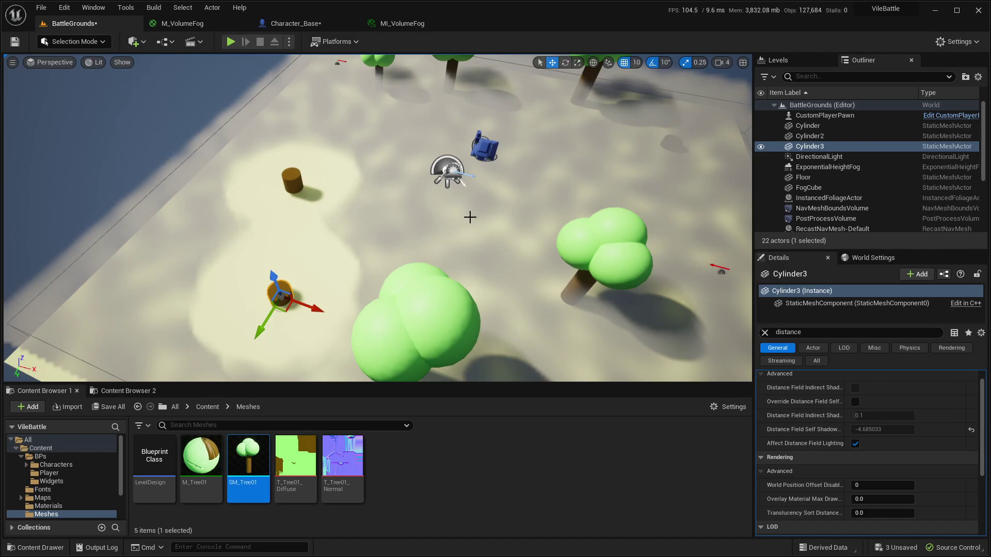
{"action": "right_click_drag", "start_coordinate": [480, 267], "coordinate": [362, 283]}
{"action": "left_click", "coordinate": [384, 202]}
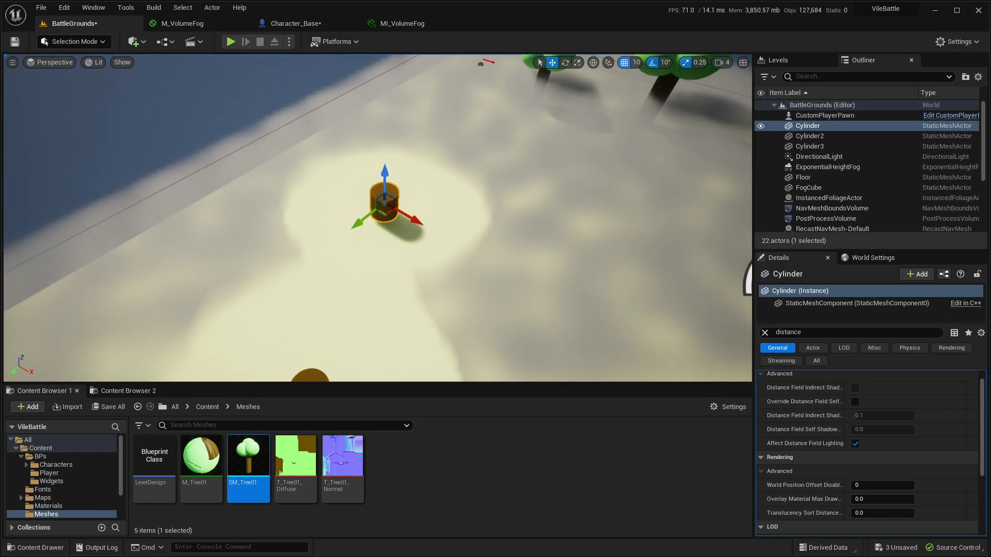
{"action": "key", "text": "f"}
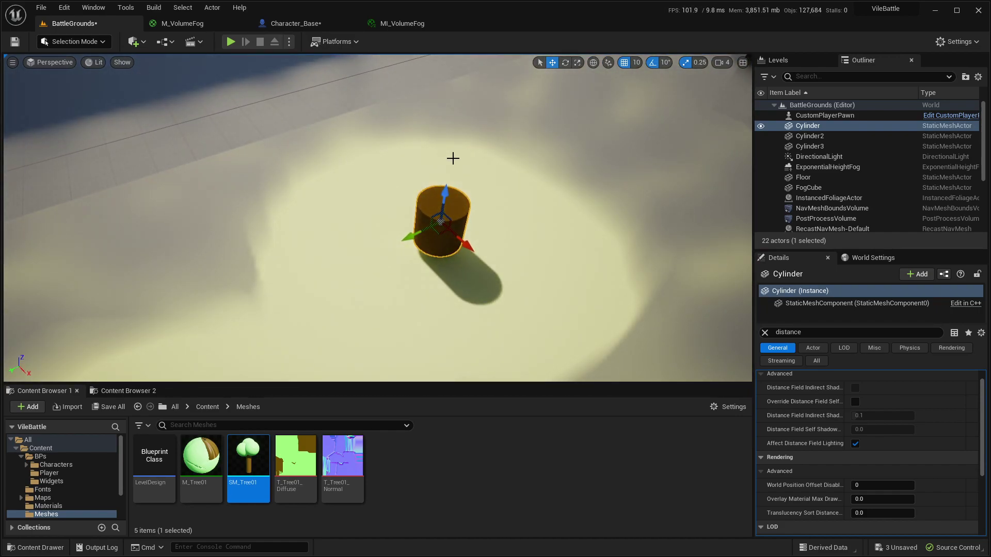
{"action": "left_click", "coordinate": [798, 332]}
{"action": "key", "text": "BackSpace"}
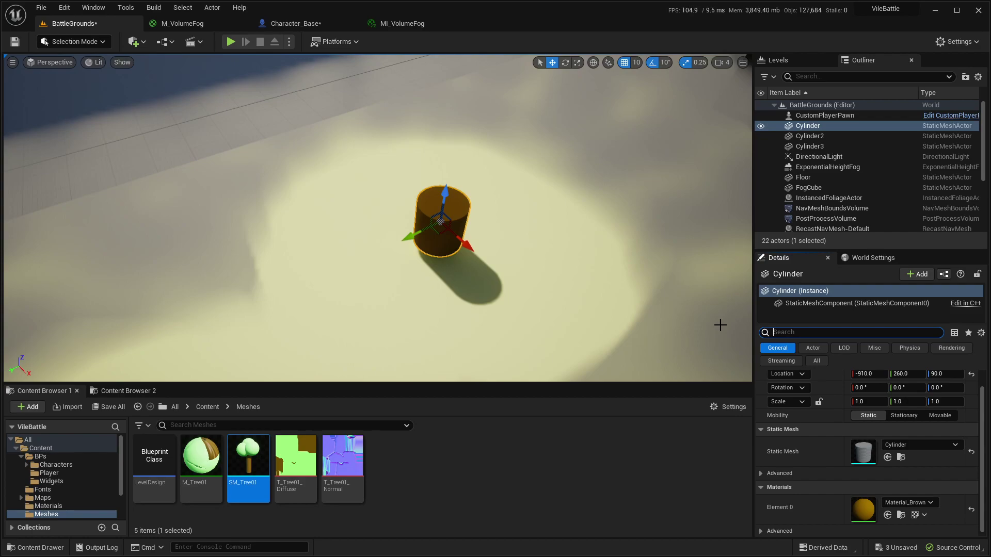
{"action": "type", "text": "visi"}
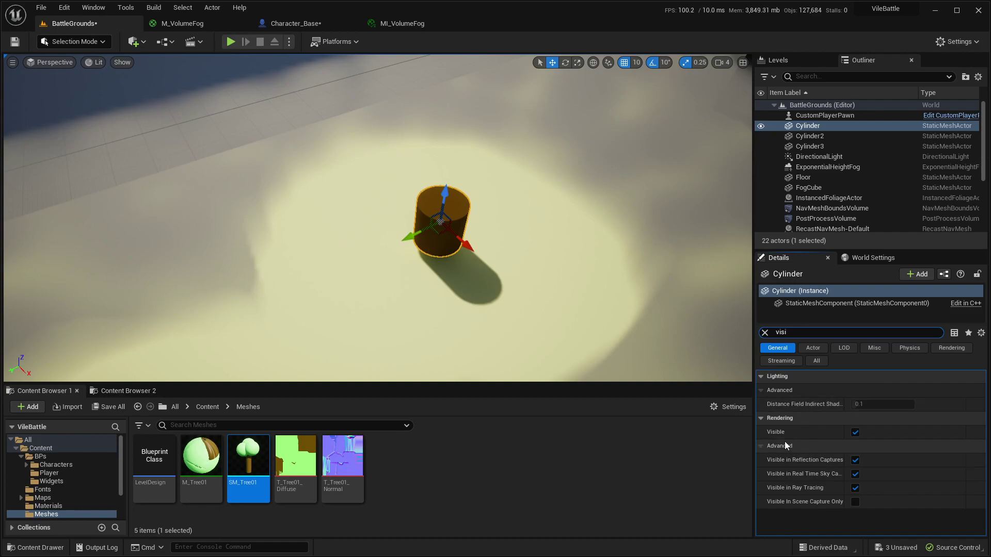
{"action": "left_click", "coordinate": [855, 432]}
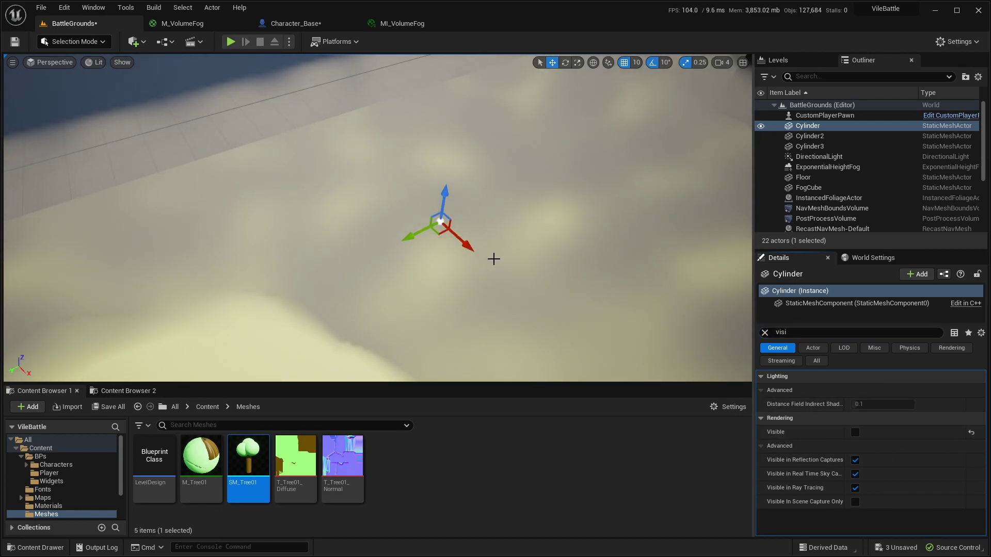
Look up the Cylinder's hidden properties and turn its Visible property back on
{"action": "left_click", "coordinate": [815, 336]}
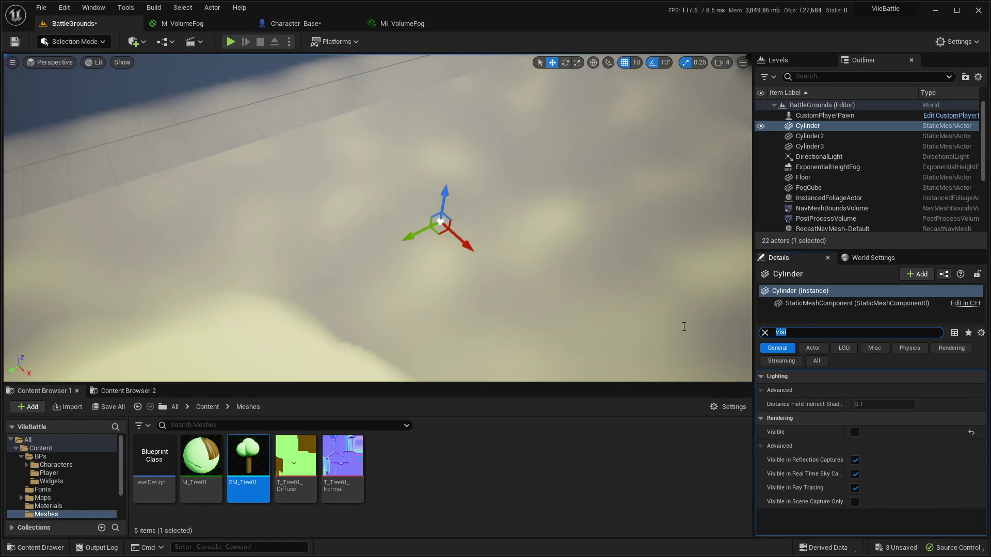
{"action": "type", "text": "hide"}
{"action": "key", "text": "BackSpace"}
{"action": "type", "text": "den"}
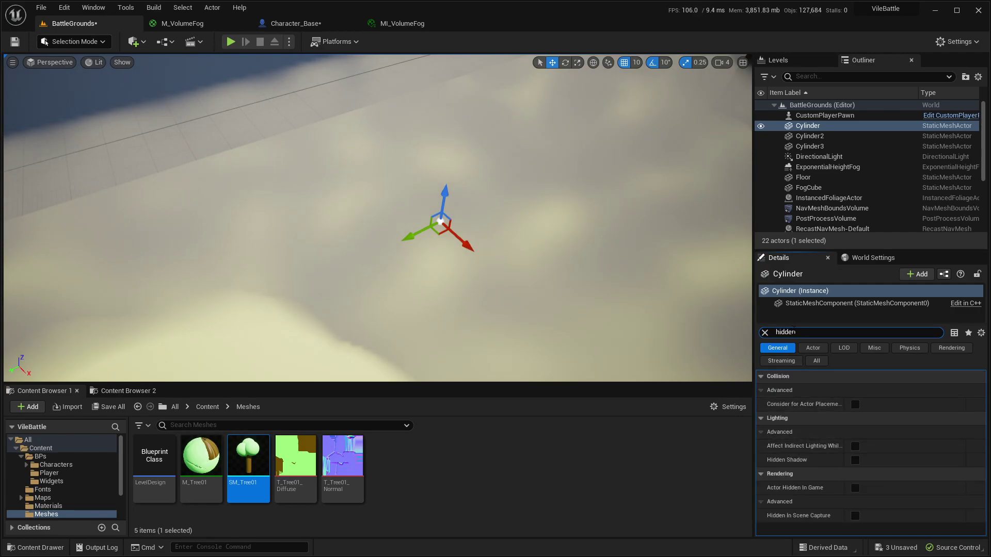
{"action": "left_click_drag", "start_coordinate": [794, 332], "coordinate": [694, 331]}
{"action": "type", "text": "visi"}
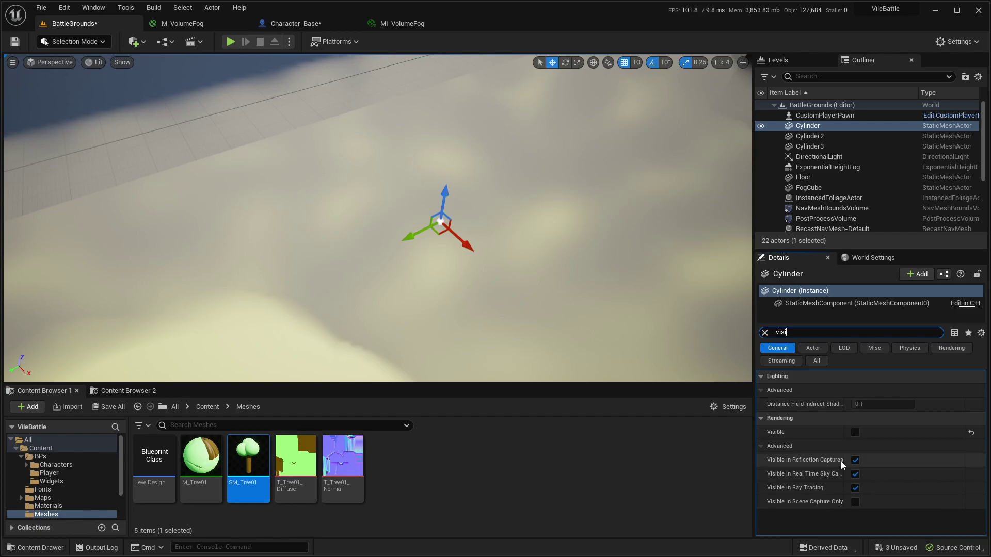
{"action": "left_click", "coordinate": [855, 433]}
Try Actor Hidden In Game on the Cylinder, turn it off again and clear the property filter
{"action": "key", "text": "ctrl+a"}
{"action": "type", "text": "hidden"}
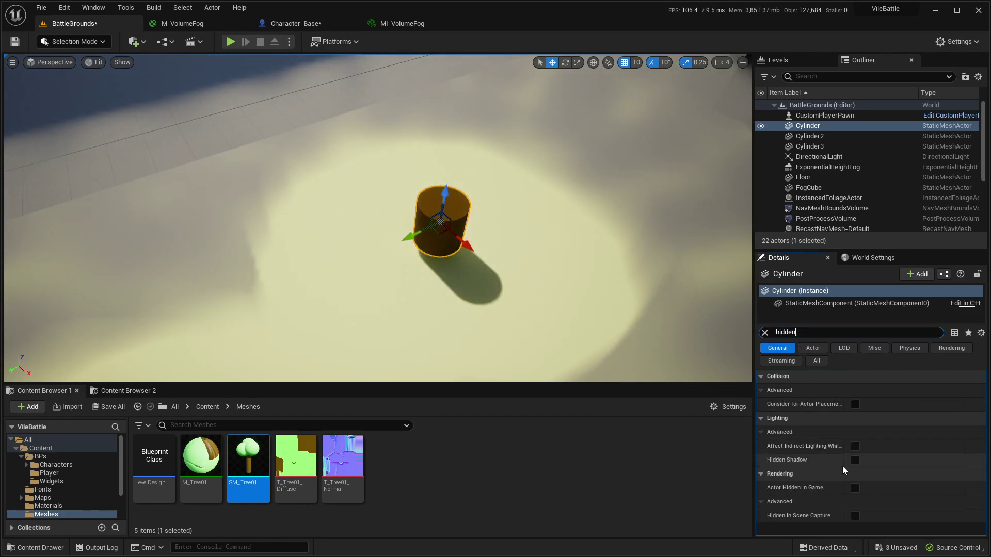
{"action": "left_click", "coordinate": [855, 487]}
{"action": "mouse_move", "coordinate": [399, 217]}
{"action": "right_mouse_down"}
{"action": "mouse_move", "coordinate": [379, 212]}
{"action": "mouse_move", "coordinate": [407, 243]}
{"action": "mouse_move", "coordinate": [399, 217]}
{"action": "mouse_move", "coordinate": [406, 275]}
{"action": "right_mouse_up"}
{"action": "mouse_move", "coordinate": [474, 316]}
{"action": "right_mouse_down"}
{"action": "mouse_move", "coordinate": [449, 310]}
{"action": "mouse_move", "coordinate": [474, 316]}
{"action": "right_mouse_up"}
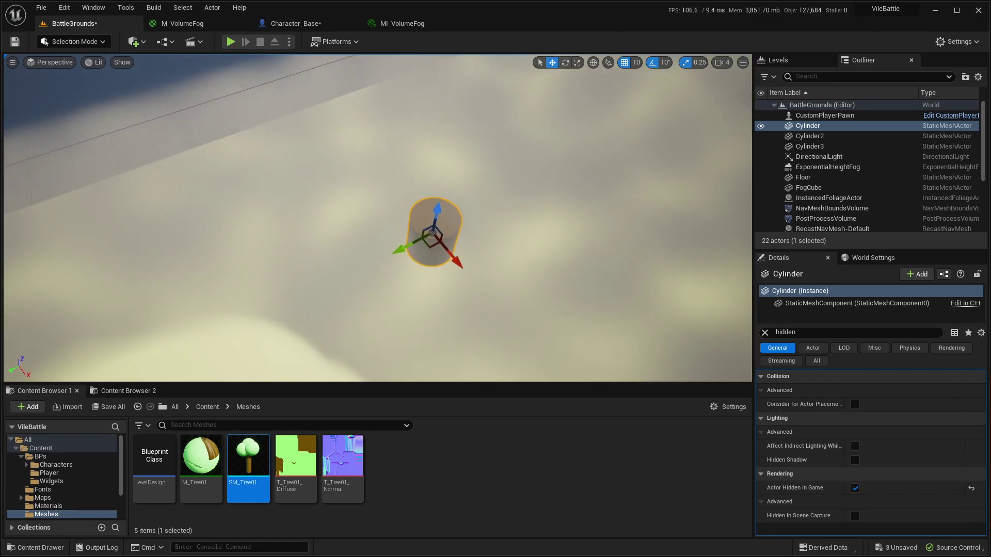
{"action": "left_click", "coordinate": [855, 488]}
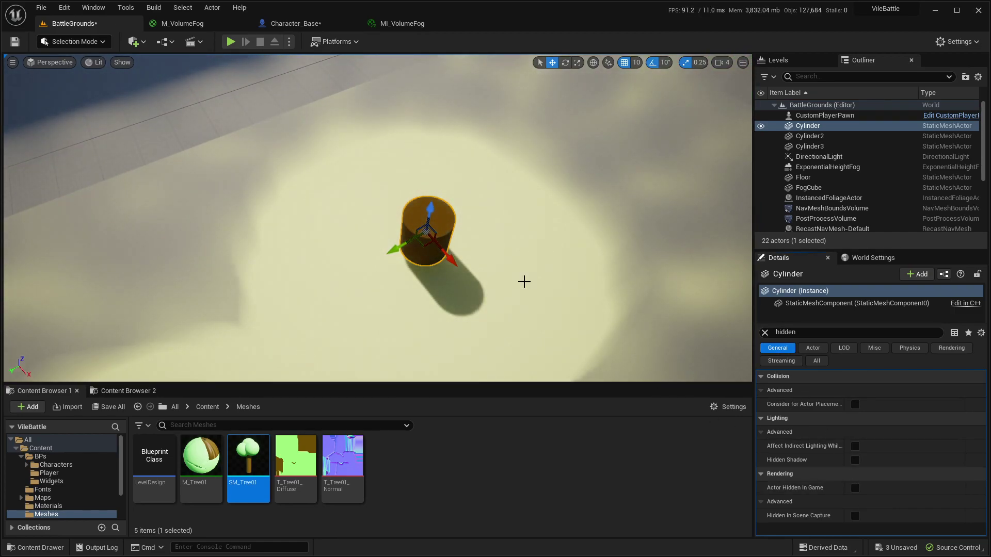
{"action": "left_click", "coordinate": [764, 333]}
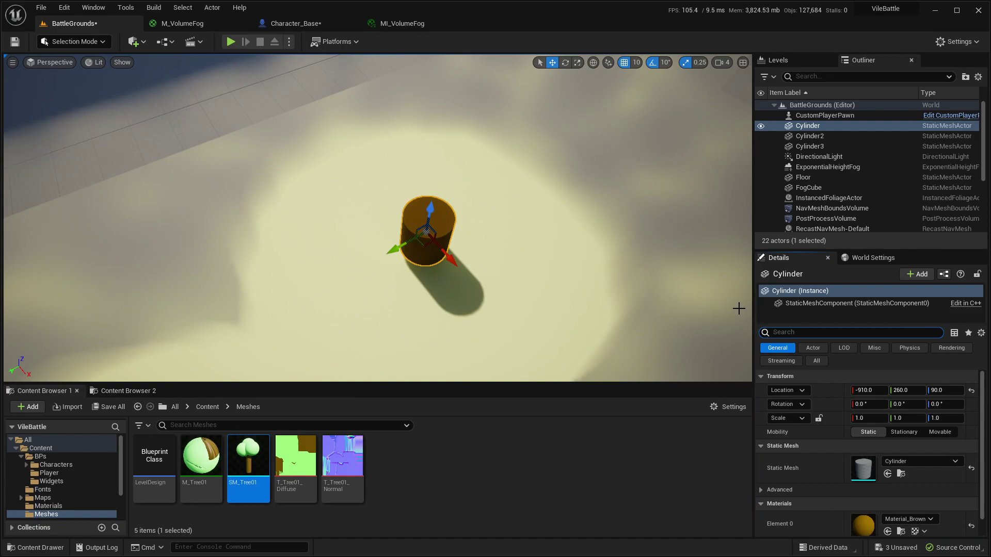
{"action": "right_click_drag", "start_coordinate": [470, 232], "coordinate": [470, 230]}
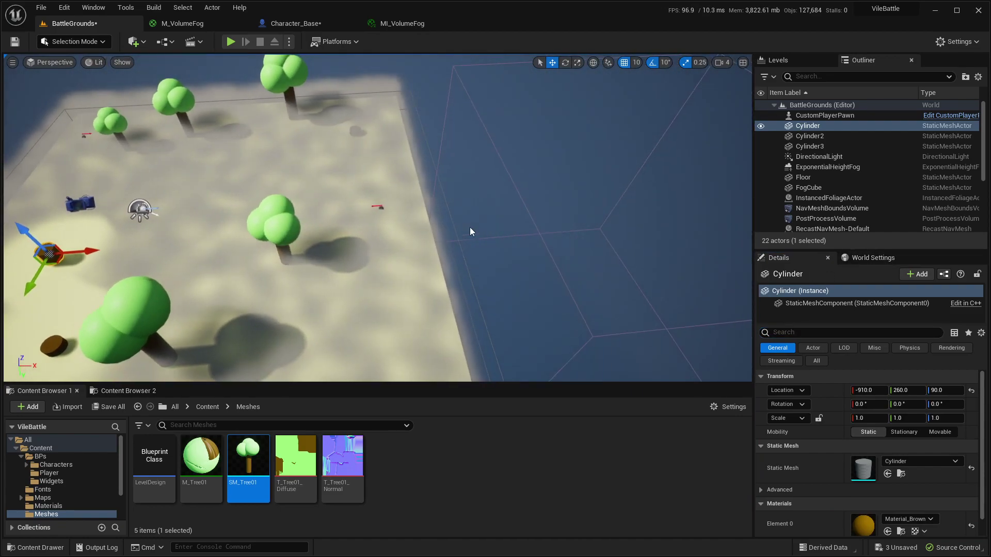
{"action": "left_click", "coordinate": [478, 129]}
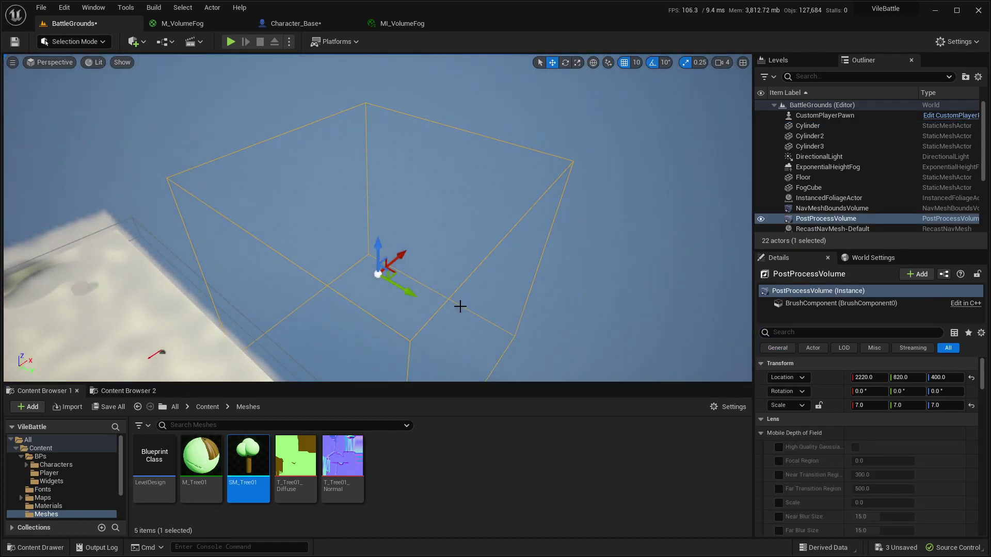
{"action": "right_click_drag", "start_coordinate": [356, 243], "coordinate": [160, 196]}
{"action": "right_click_drag", "start_coordinate": [421, 217], "coordinate": [421, 217]}
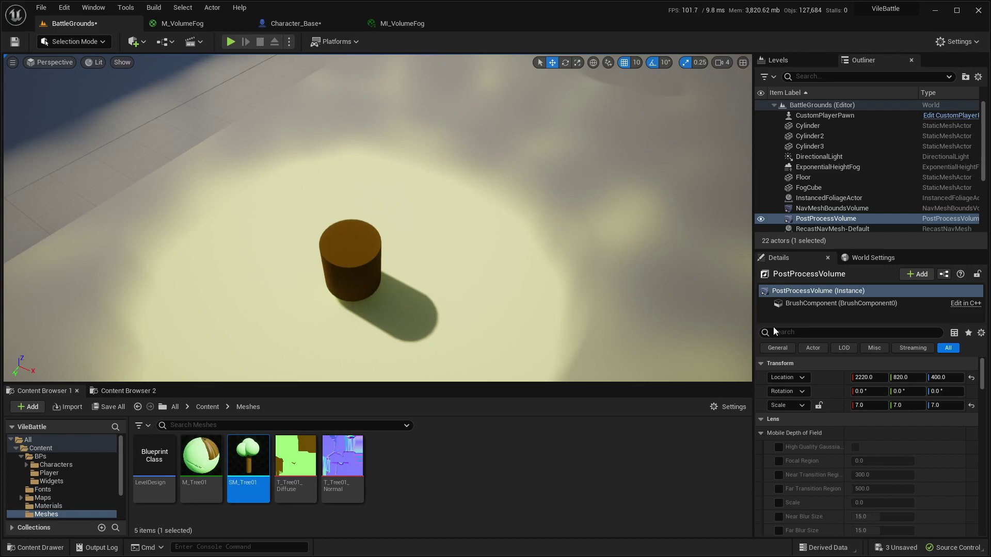
{"action": "left_click", "coordinate": [800, 333]}
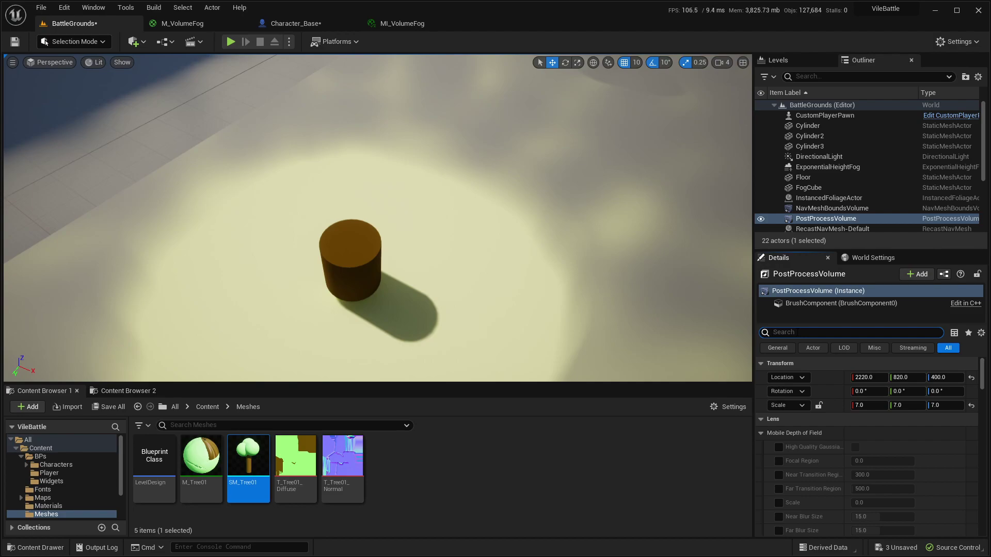
{"action": "type", "text": "main"}
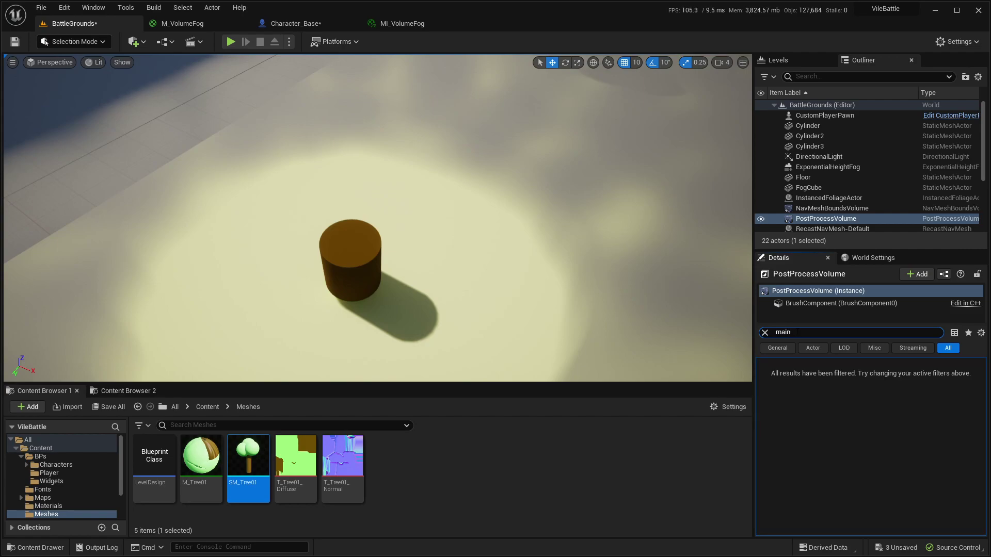
{"action": "left_click", "coordinate": [765, 332]}
Select the Cylinder in the fog hole and turn off its Render in Main Pass property
{"action": "left_click", "coordinate": [345, 251]}
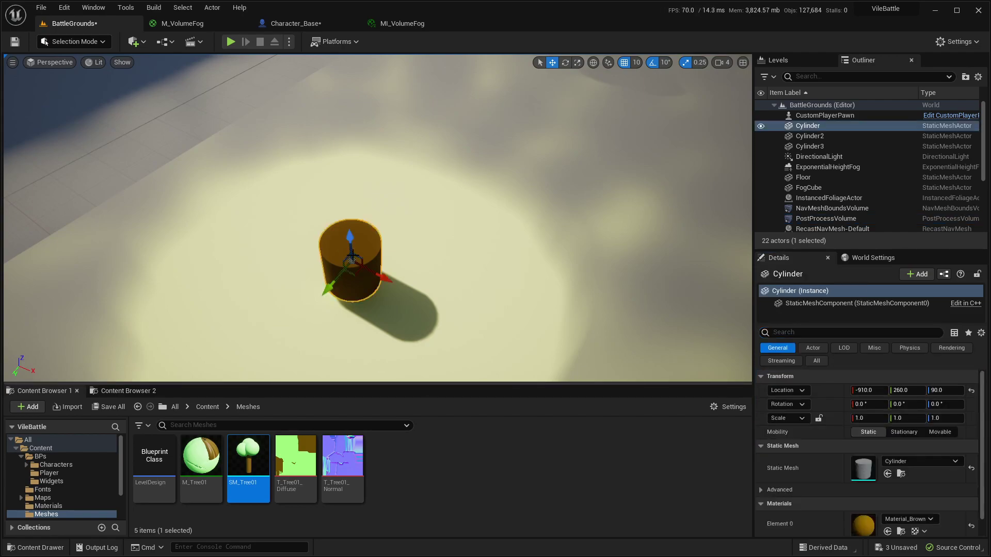
{"action": "left_click", "coordinate": [818, 333]}
{"action": "type", "text": "main"}
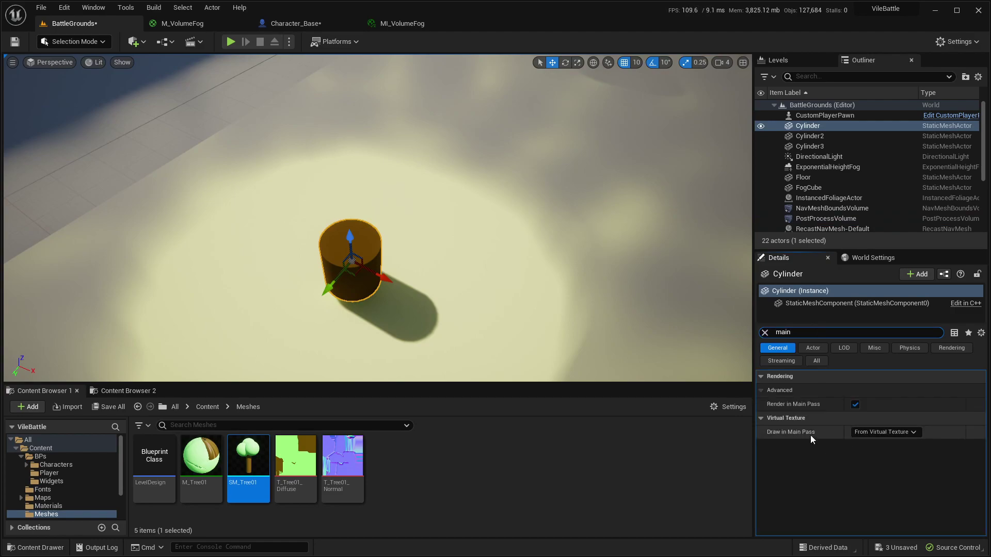
{"action": "left_click", "coordinate": [855, 405]}
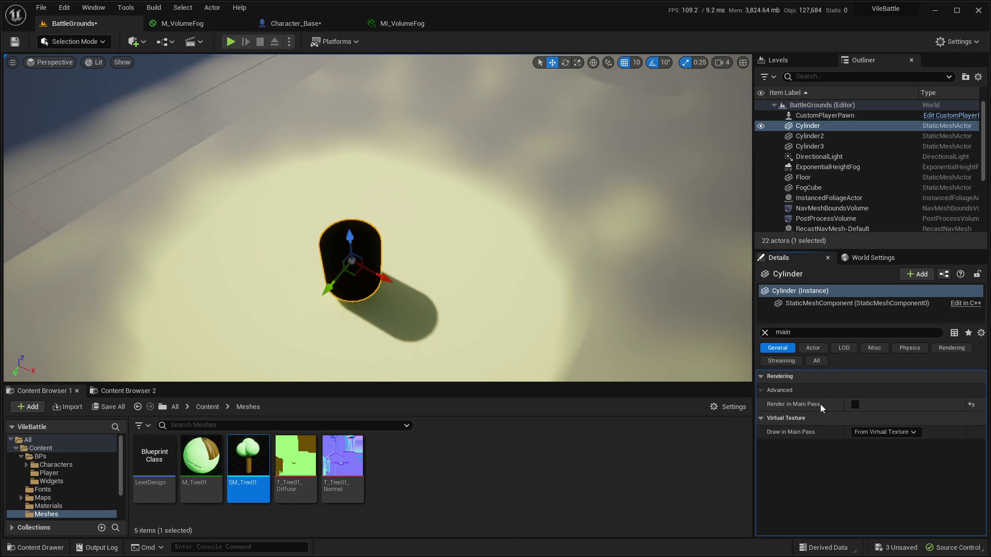
{"action": "mouse_move", "coordinate": [543, 222]}
{"action": "right_mouse_down"}
{"action": "mouse_move", "coordinate": [511, 248]}
{"action": "mouse_move", "coordinate": [491, 232]}
{"action": "mouse_move", "coordinate": [545, 226]}
{"action": "right_mouse_up"}
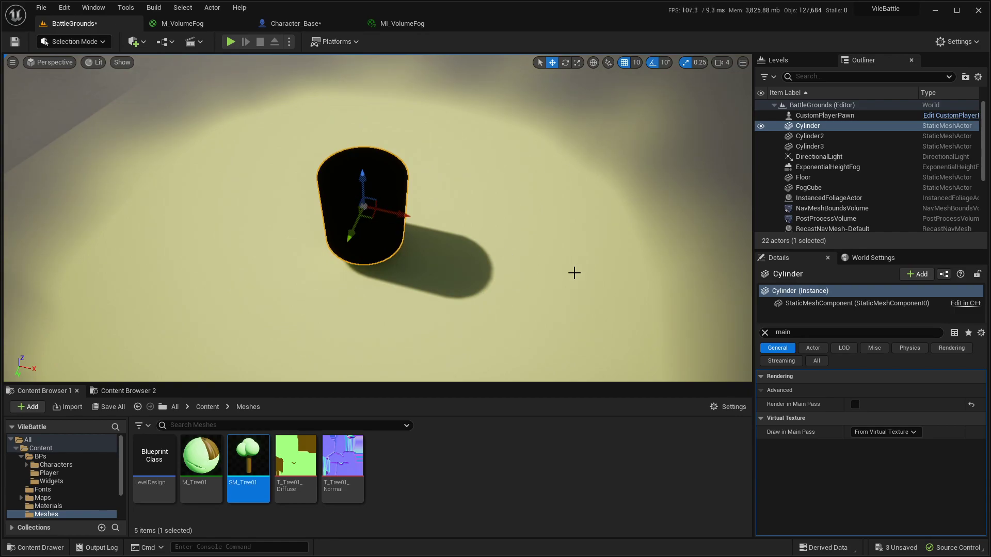
Filter the Cylinder's properties for depth and turn off its Render in Depth Pass property
{"action": "left_click", "coordinate": [789, 331]}
{"action": "type", "text": "dep"}
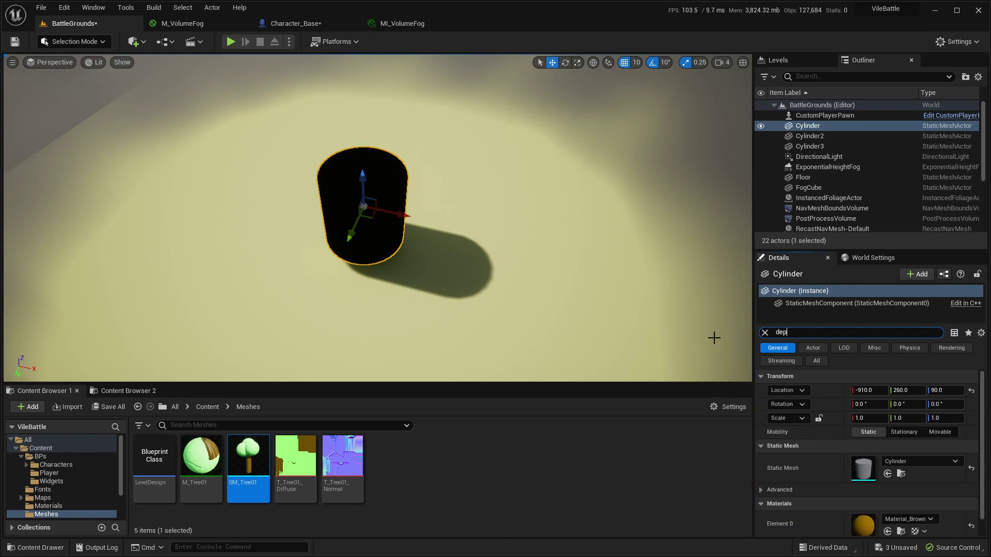
{"action": "type", "text": "th"}
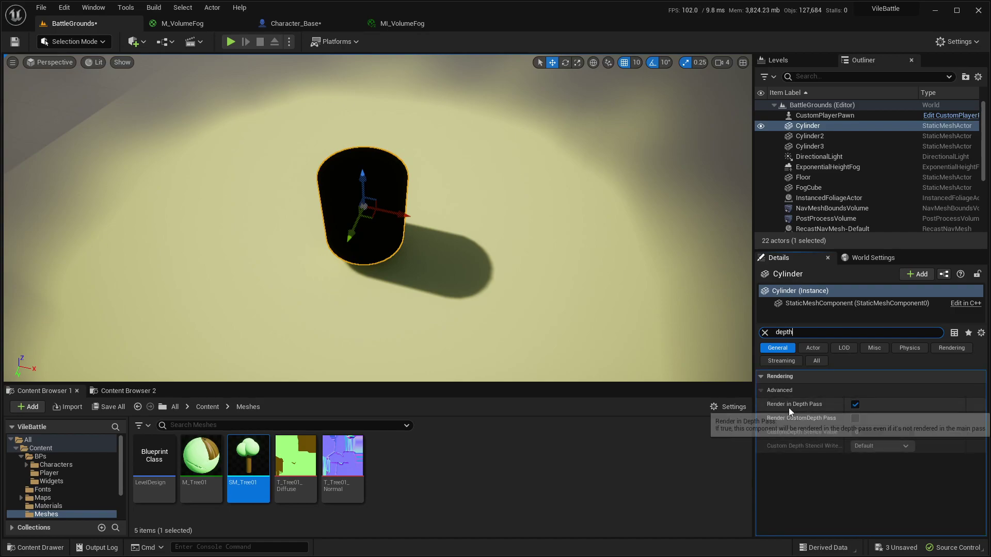
{"action": "left_click", "coordinate": [855, 404]}
{"action": "right_click_drag", "start_coordinate": [475, 230], "coordinate": [485, 210]}
Find the Cylinder's shadow properties, turn off Cast Shadow and inspect the fog hole around the hidden mesh
{"action": "left_click", "coordinate": [817, 331]}
{"action": "type", "text": "cast"}
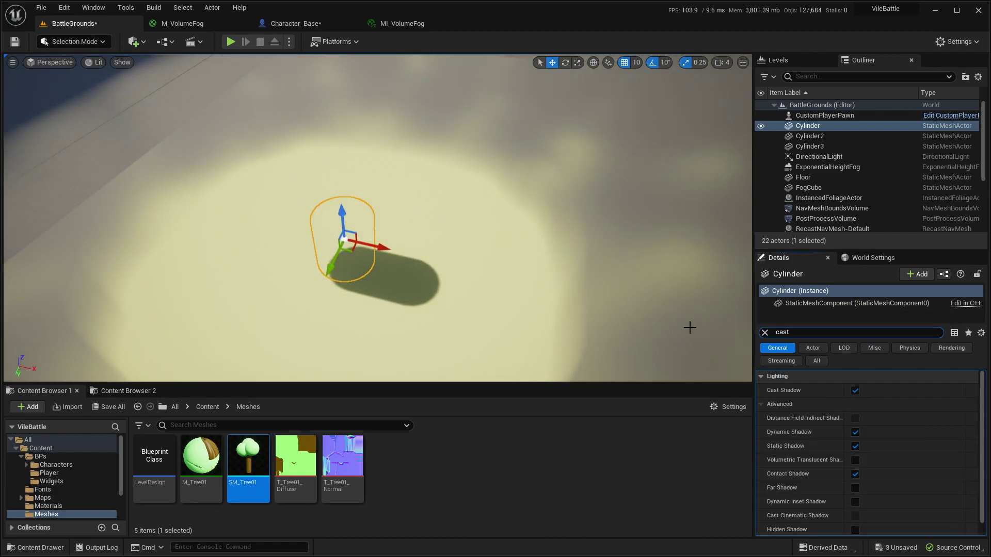
{"action": "left_click", "coordinate": [855, 391]}
{"action": "mouse_move", "coordinate": [349, 250]}
{"action": "right_mouse_down"}
{"action": "mouse_move", "coordinate": [356, 243]}
{"action": "mouse_move", "coordinate": [348, 250]}
{"action": "right_mouse_up"}
{"action": "mouse_move", "coordinate": [546, 229]}
{"action": "right_mouse_down"}
{"action": "mouse_move", "coordinate": [490, 229]}
{"action": "mouse_move", "coordinate": [545, 229]}
{"action": "right_mouse_up"}
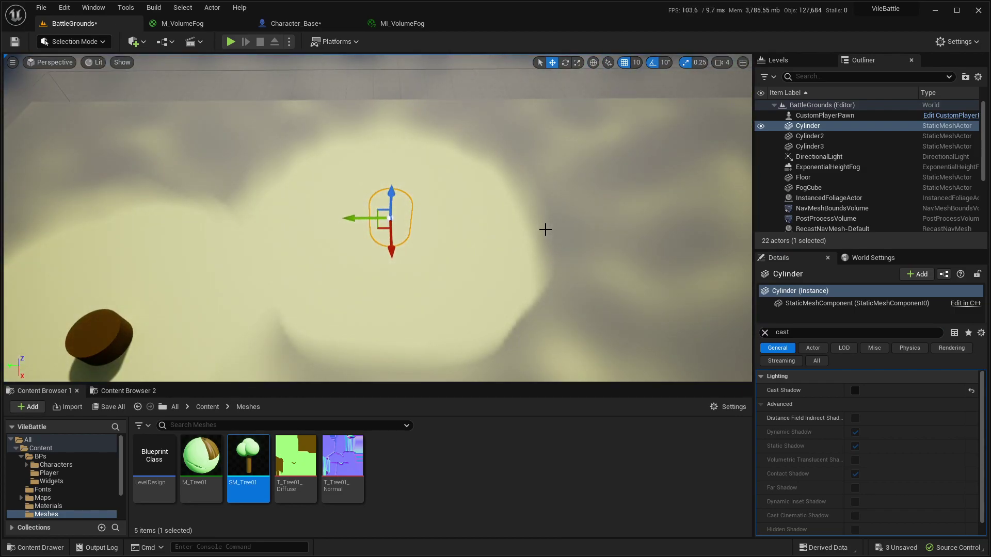
{"action": "right_click_drag", "start_coordinate": [424, 314], "coordinate": [595, 338]}
{"action": "right_click_drag", "start_coordinate": [463, 335], "coordinate": [462, 338]}
Switch to the Character_Base event graph and review the On Capture nodes from the spawn transform to the render pass setters
{"action": "left_click", "coordinate": [296, 23]}
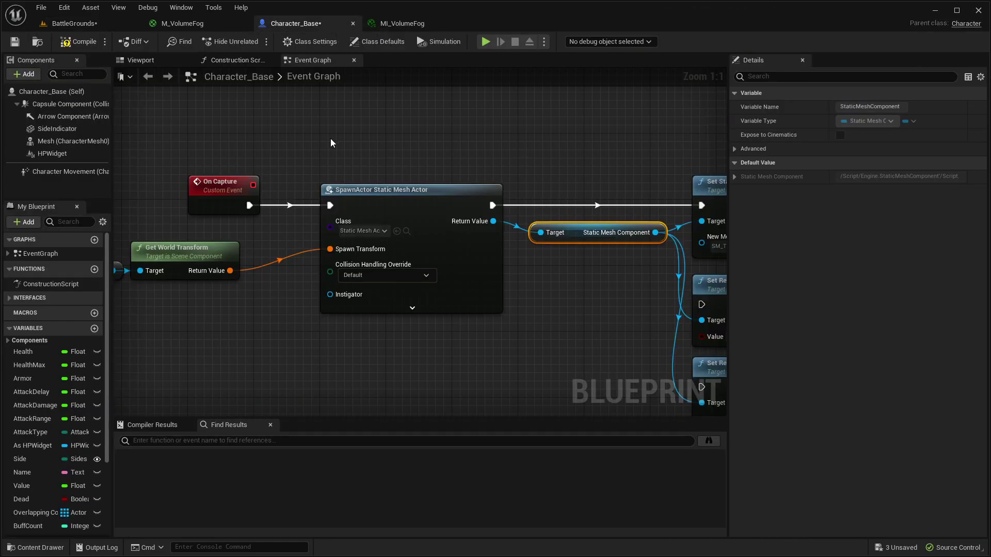
{"action": "left_click", "coordinate": [447, 239]}
{"action": "right_click_drag", "start_coordinate": [448, 239], "coordinate": [650, 200]}
{"action": "left_click_drag", "start_coordinate": [258, 189], "coordinate": [487, 278]}
{"action": "right_click_drag", "start_coordinate": [536, 269], "coordinate": [400, 295]}
{"action": "right_click_drag", "start_coordinate": [648, 254], "coordinate": [545, 242]}
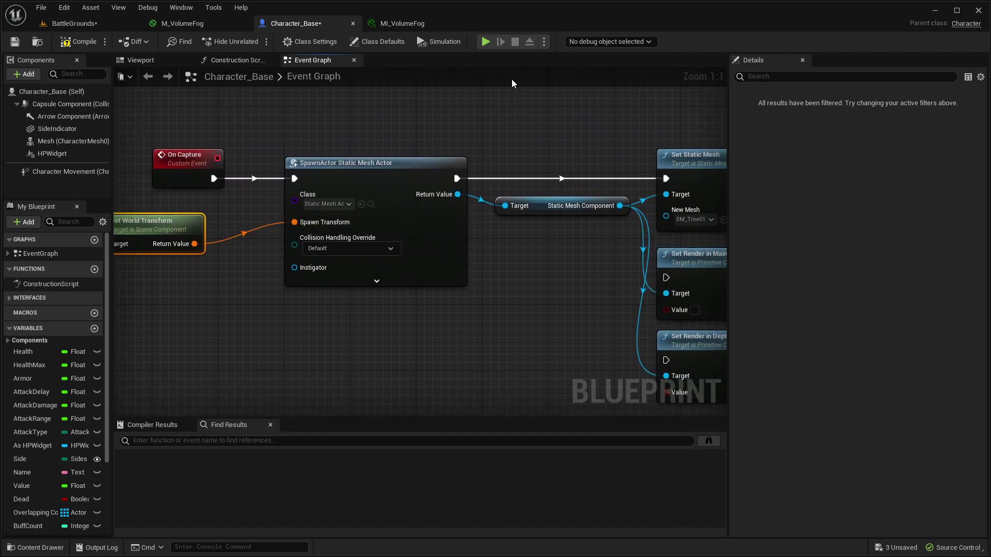
{"action": "right_click_drag", "start_coordinate": [606, 269], "coordinate": [384, 224]}
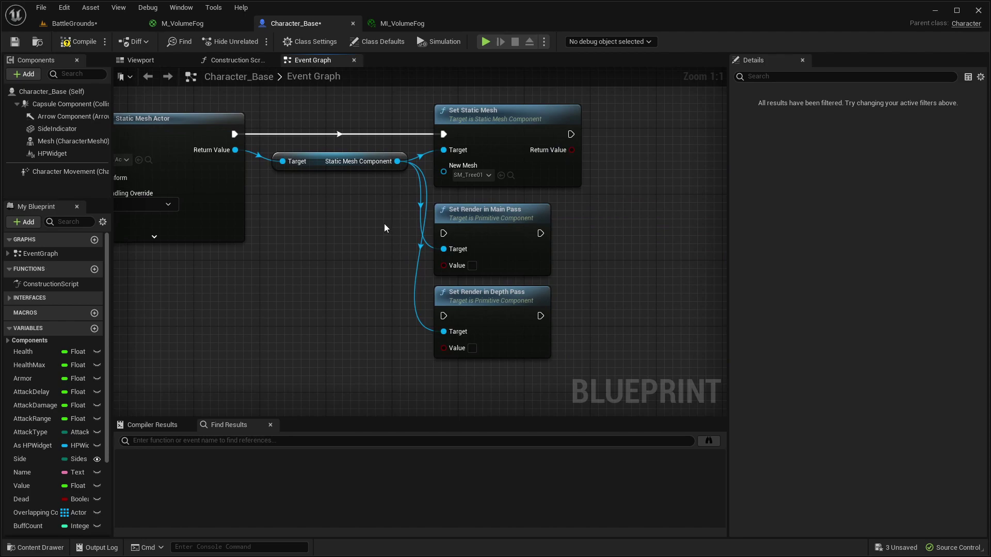
Chain execution from Set Static Mesh through Set Render in Main Pass to Set Render in Depth Pass, and compile the blueprint
{"action": "right_click_drag", "start_coordinate": [642, 184], "coordinate": [680, 203]}
{"action": "left_click_drag", "start_coordinate": [609, 153], "coordinate": [485, 249]}
{"action": "left_click_drag", "start_coordinate": [578, 252], "coordinate": [483, 335]}
{"action": "scroll", "coordinate": [418, 381], "scroll_direction": "down", "scroll_amount": 3}
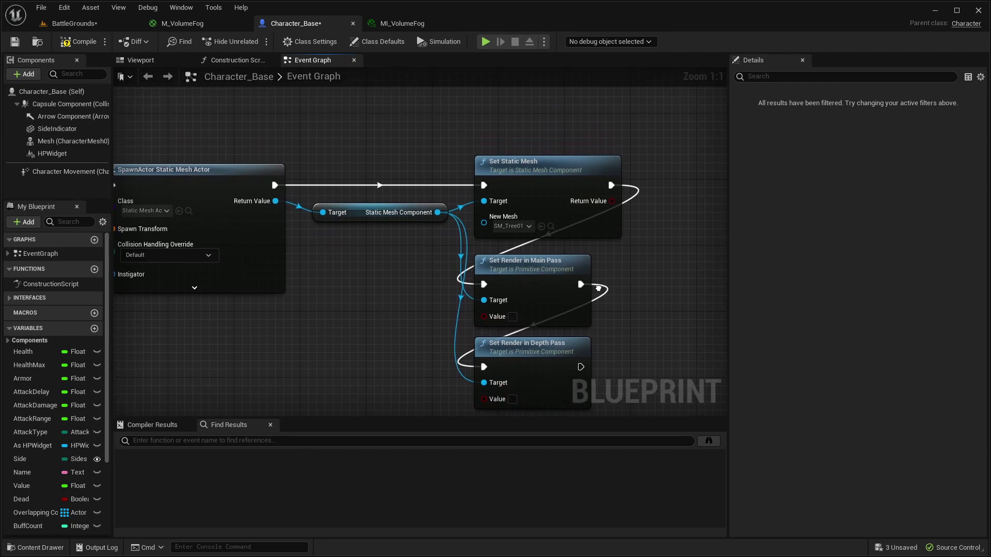
{"action": "right_click_drag", "start_coordinate": [368, 292], "coordinate": [508, 266]}
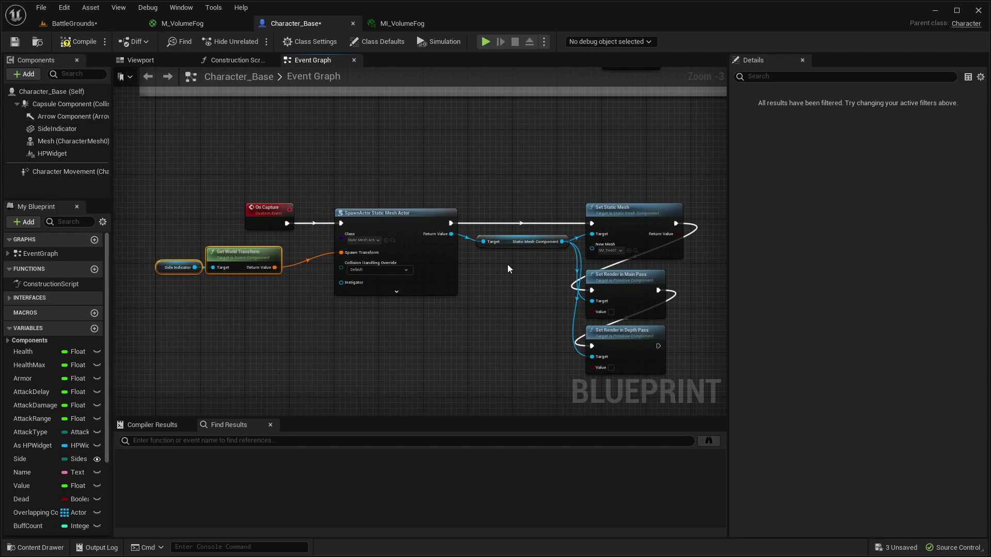
{"action": "left_click", "coordinate": [96, 41]}
Return to the BattleGrounds level and examine the fog hole around the hidden Cylinder
{"action": "left_click", "coordinate": [72, 23]}
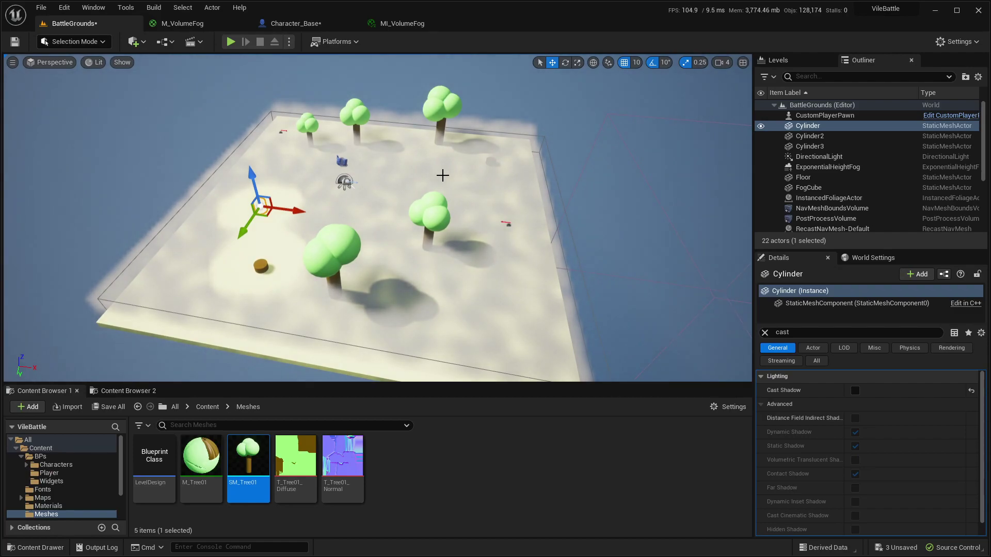
{"action": "key", "text": "f"}
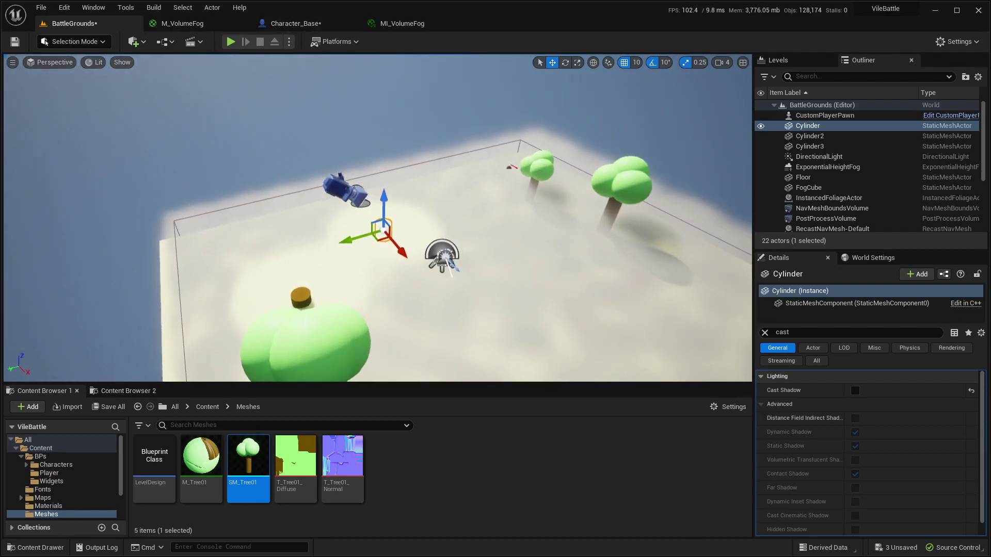
{"action": "right_click_drag", "start_coordinate": [546, 188], "coordinate": [495, 188]}
{"action": "right_click", "coordinate": [369, 176]}
Select the hidden Cylinder and move it across the floor to another spot in the fog
{"action": "left_click", "coordinate": [302, 204]}
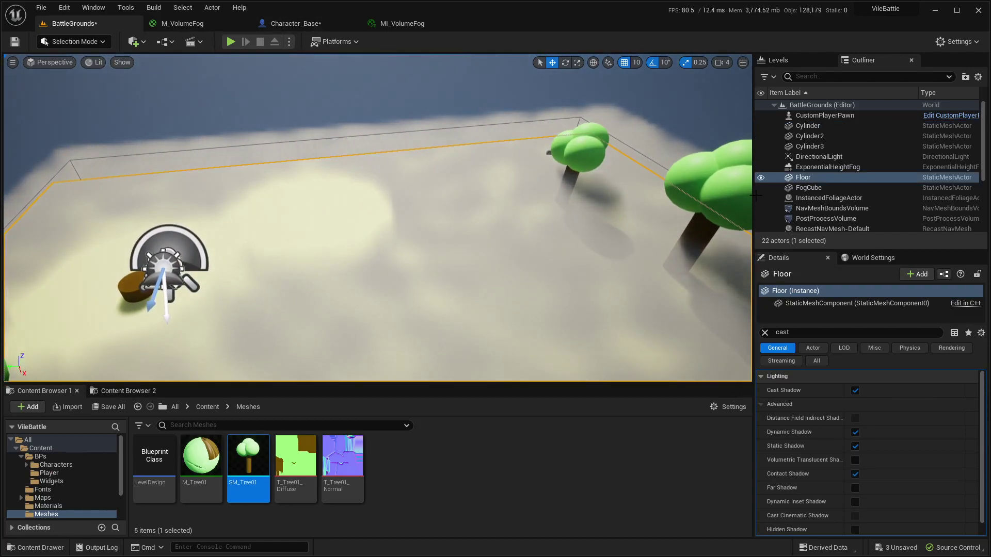
{"action": "left_click", "coordinate": [818, 137]}
{"action": "left_click", "coordinate": [815, 117]}
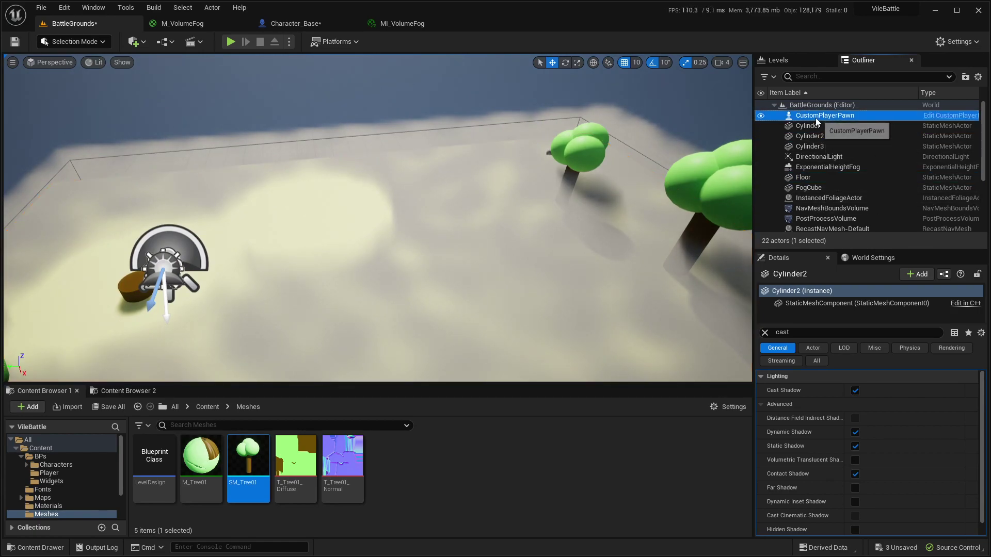
{"action": "left_click", "coordinate": [823, 136]}
{"action": "left_click", "coordinate": [825, 117]}
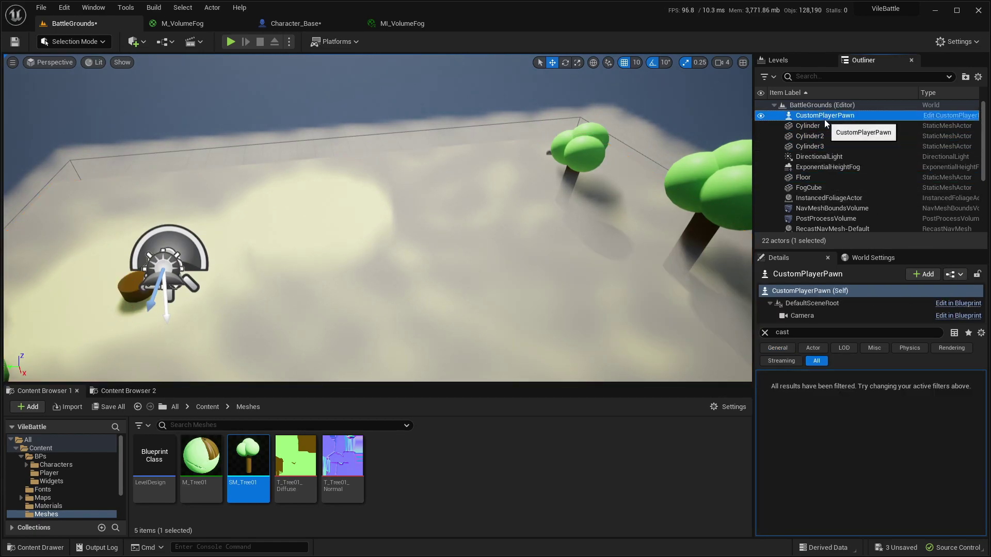
{"action": "left_click", "coordinate": [821, 125]}
{"action": "left_click_drag", "start_coordinate": [261, 213], "coordinate": [292, 243]}
{"action": "right_click_drag", "start_coordinate": [327, 256], "coordinate": [464, 256]}
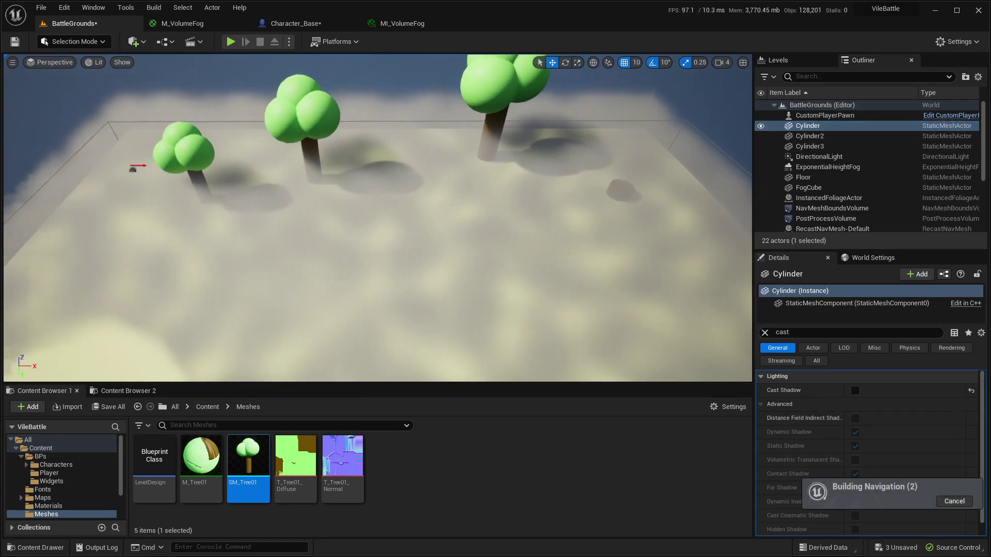
{"action": "right_click_drag", "start_coordinate": [294, 250], "coordinate": [190, 250]}
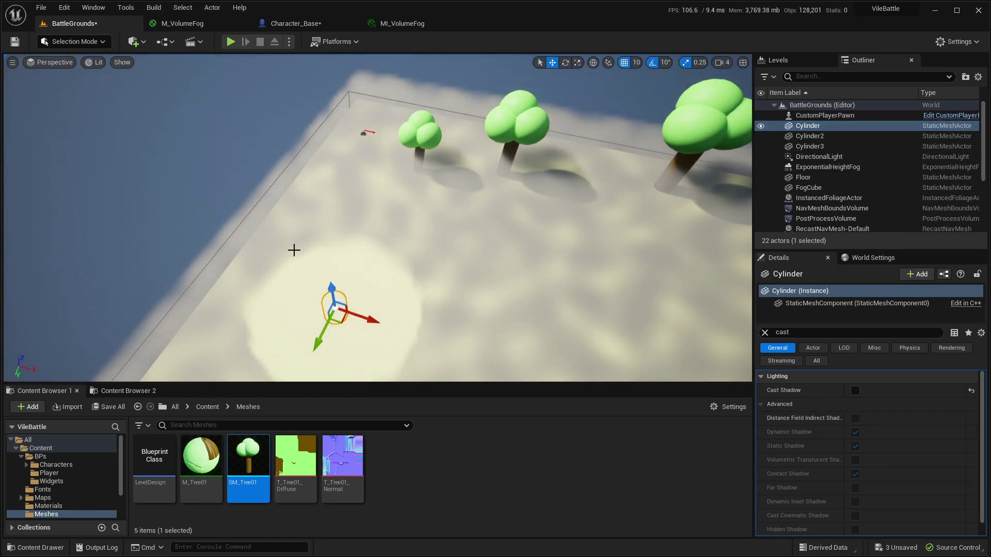